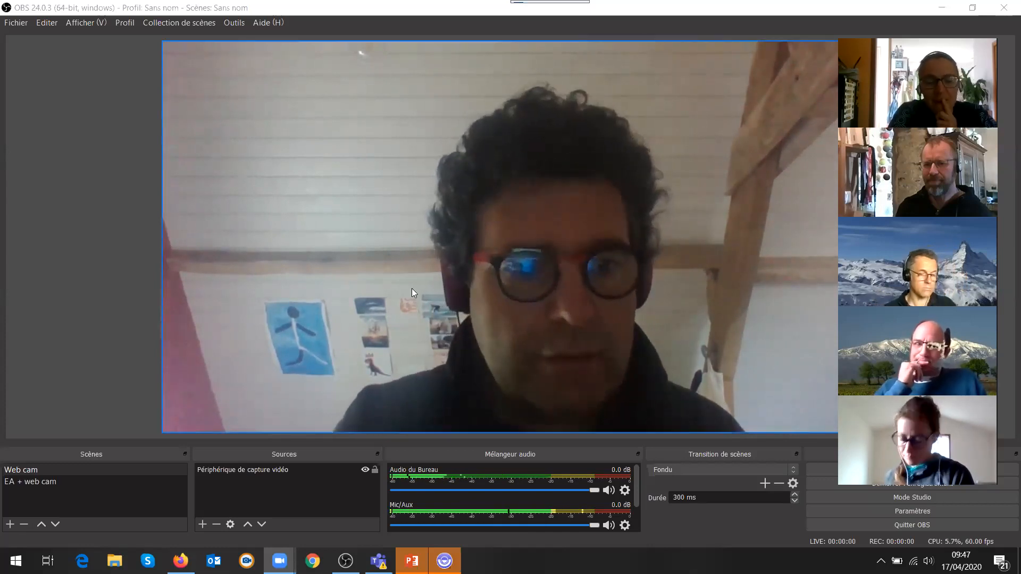
Switch to the EA + web cam scene and reposition the webcam overlay on the captured page, beside its heading
{"action": "left_click", "coordinate": [45, 482]}
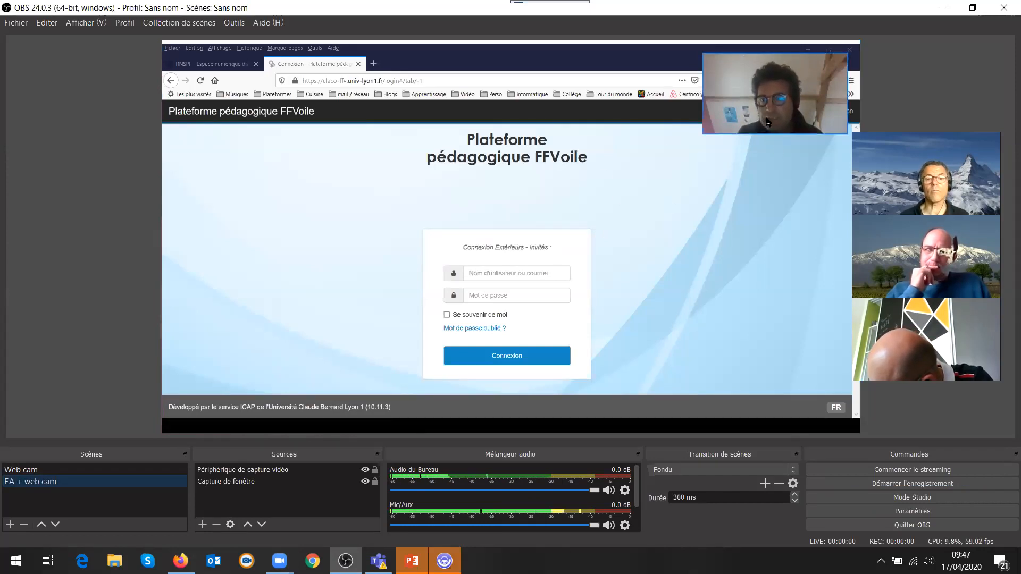
{"action": "left_click", "coordinate": [767, 100]}
{"action": "left_click_drag", "start_coordinate": [767, 100], "coordinate": [269, 216]}
{"action": "left_click_drag", "start_coordinate": [447, 199], "coordinate": [709, 138]}
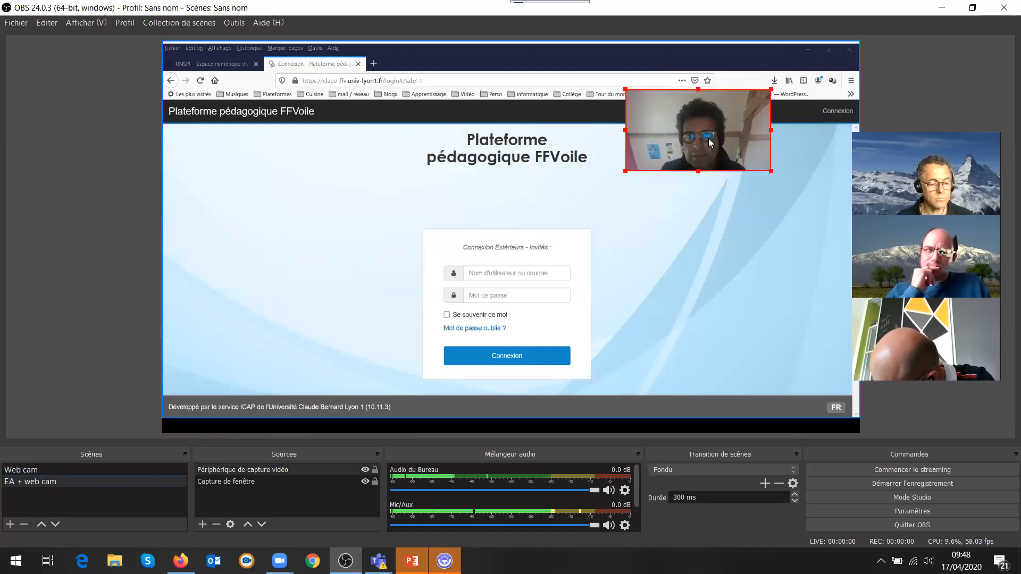
Shrink the window capture to about two thirds of the canvas width and place the webcam image to the right of it
{"action": "left_click", "coordinate": [690, 223]}
{"action": "left_click_drag", "start_coordinate": [862, 44], "coordinate": [597, 181]}
{"action": "left_click_drag", "start_coordinate": [544, 226], "coordinate": [550, 153]}
{"action": "left_click_drag", "start_coordinate": [719, 119], "coordinate": [752, 199]}
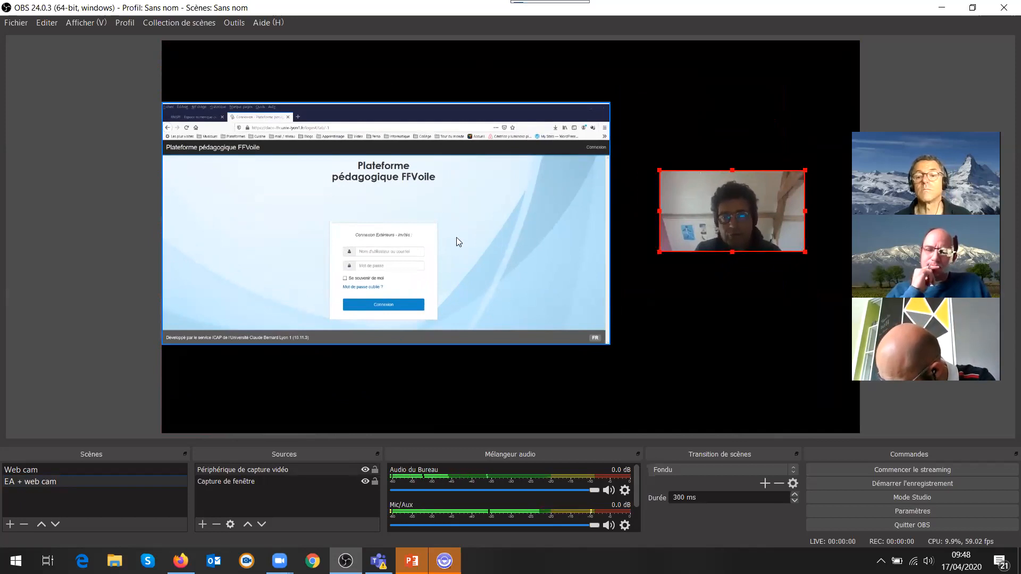
{"action": "left_click", "coordinate": [394, 195]}
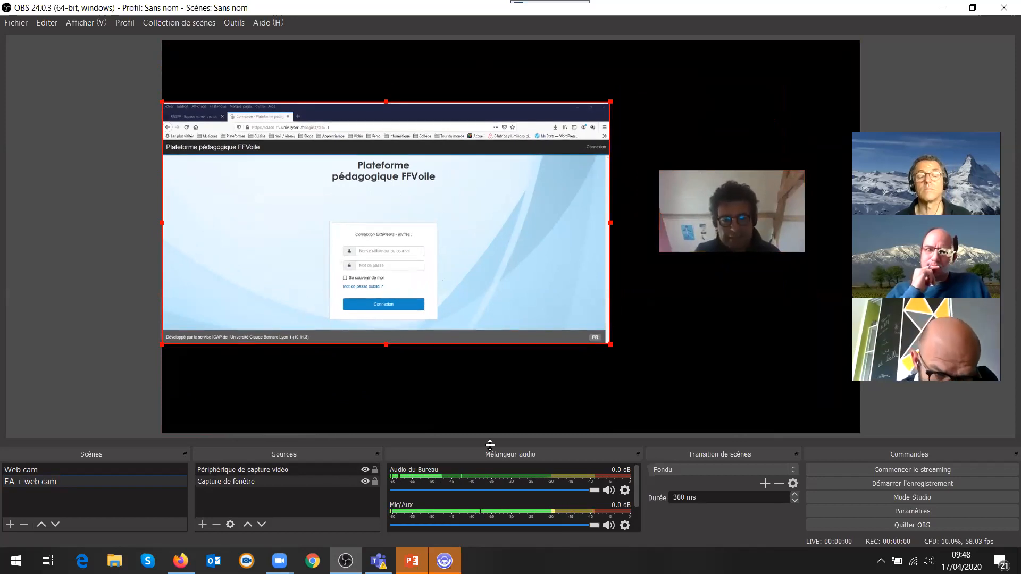
Switch to PowerPoint, open the recent presentation "Se former en ligne à la FFV" and show it in reading view
{"action": "left_click", "coordinate": [412, 561]}
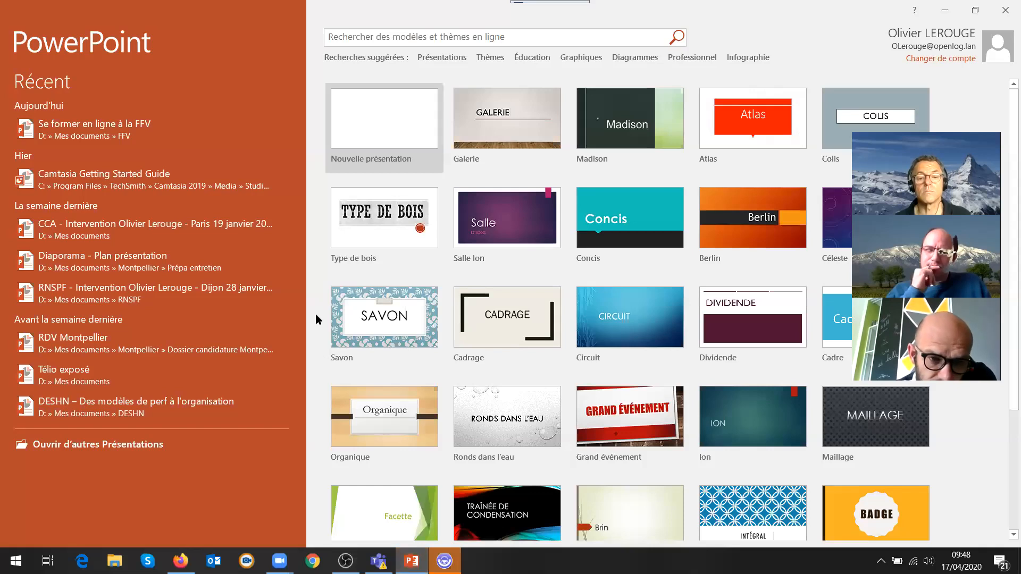
{"action": "left_click", "coordinate": [99, 126]}
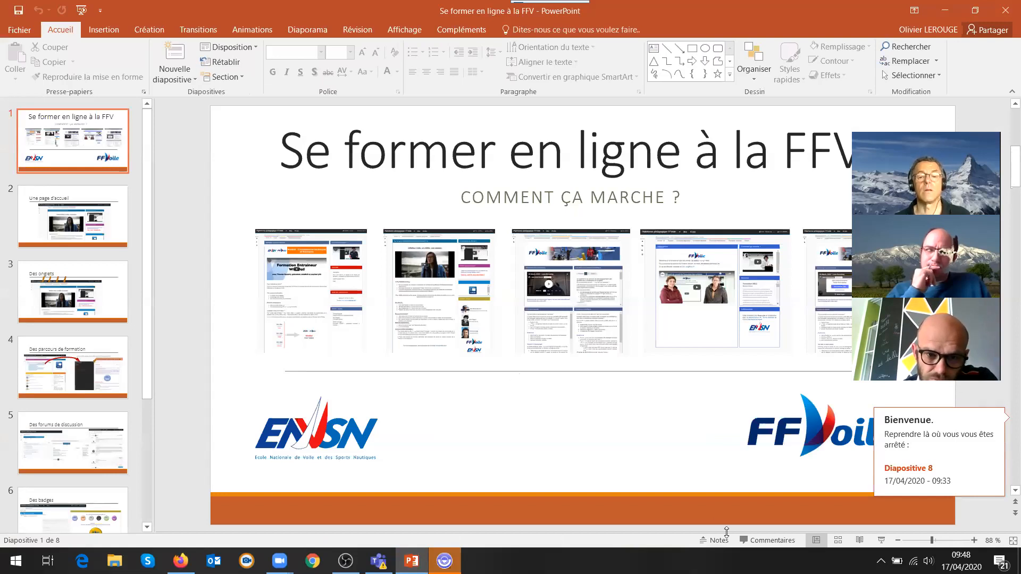
{"action": "left_click", "coordinate": [859, 541]}
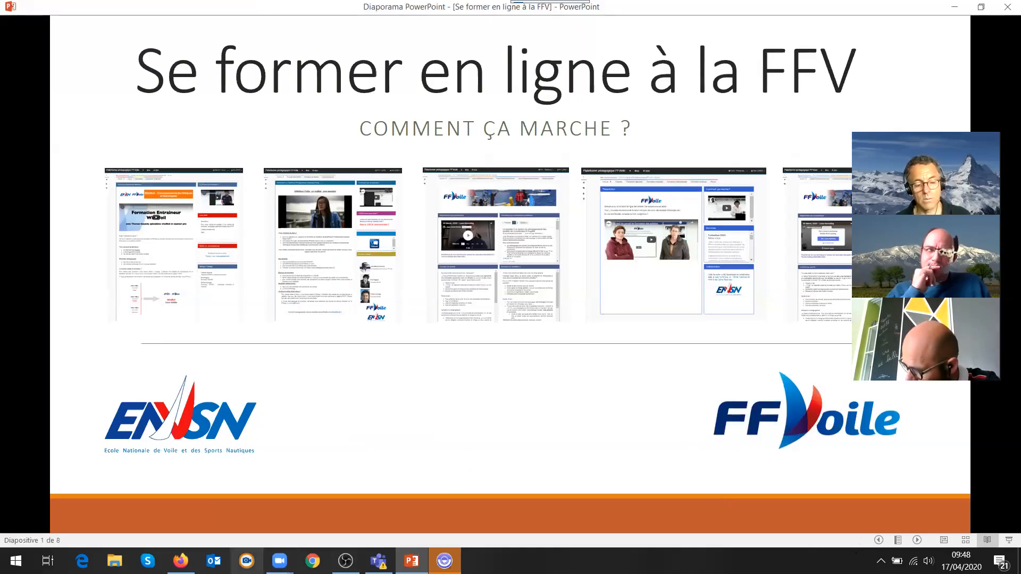
View the FFVoile platform login page in Firefox, dismiss its username suggestions, and return to OBS
{"action": "left_click", "coordinate": [181, 561]}
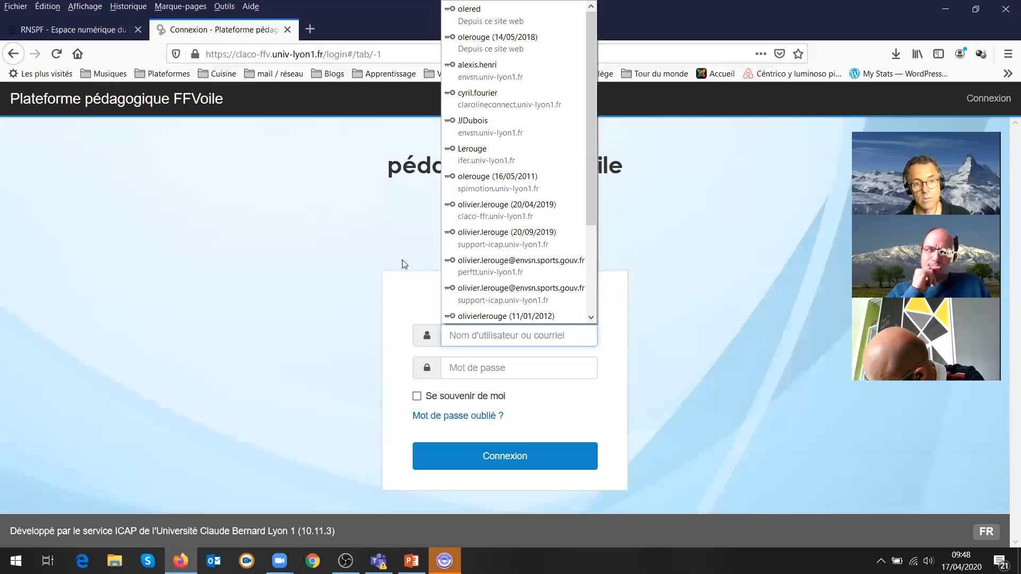
{"action": "left_click", "coordinate": [280, 233]}
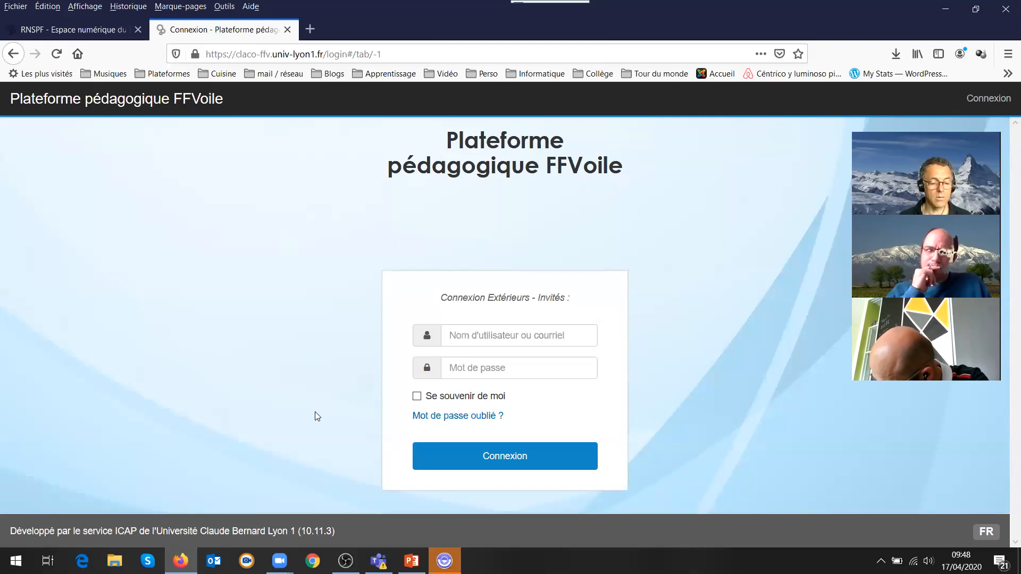
{"action": "left_click", "coordinate": [345, 561]}
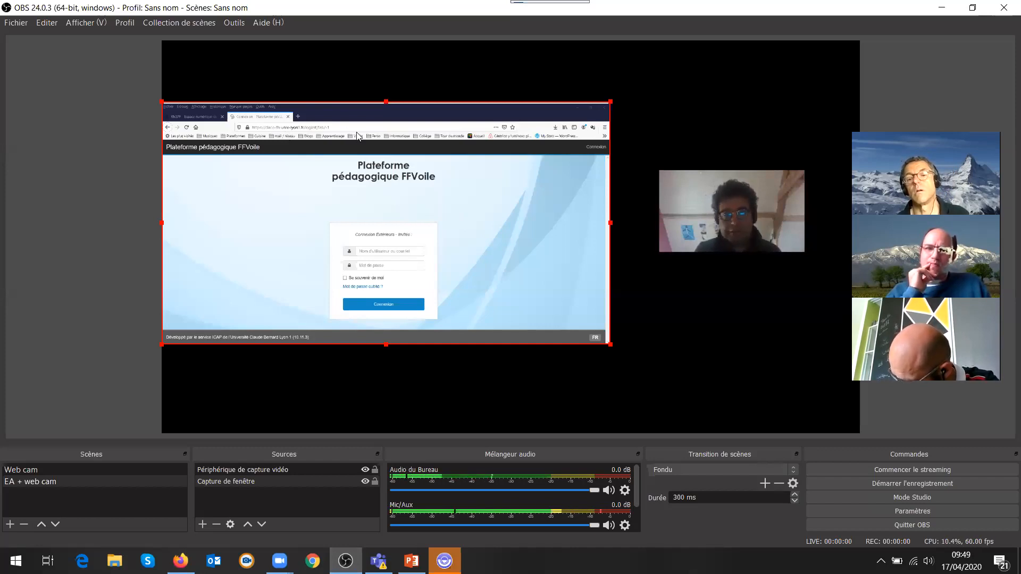
Move the reduced window capture slightly up and away from the canvas's left edge, keeping it beside the webcam image
{"action": "left_click_drag", "start_coordinate": [390, 168], "coordinate": [414, 141]}
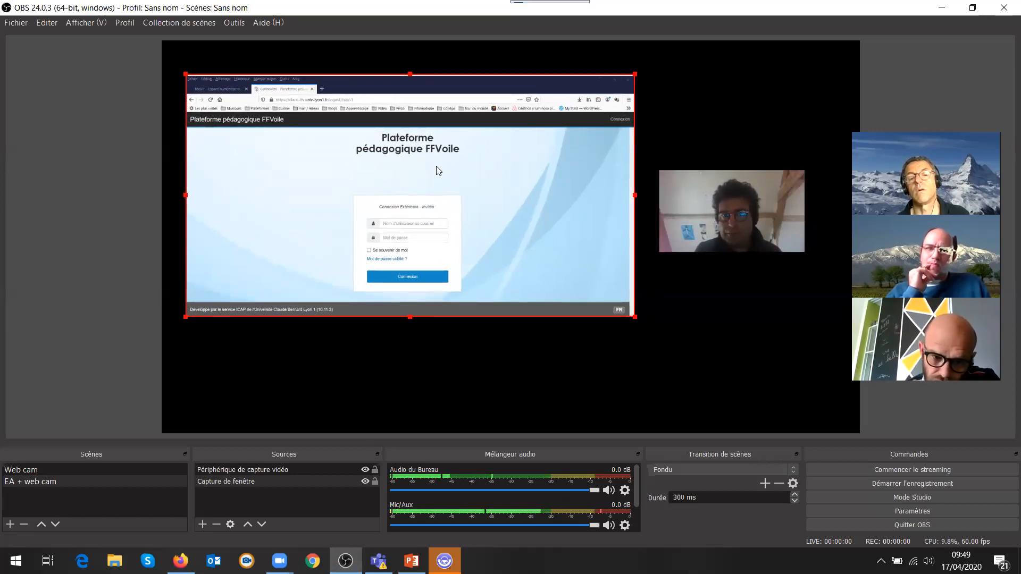
{"action": "left_click_drag", "start_coordinate": [242, 114], "coordinate": [243, 114]}
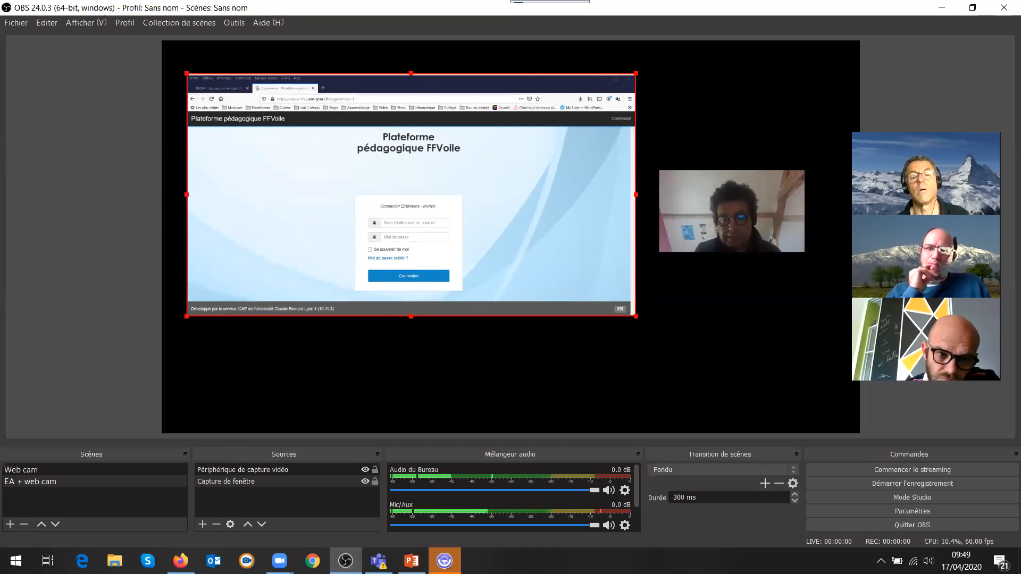
{"action": "mouse_move", "coordinate": [411, 562]}
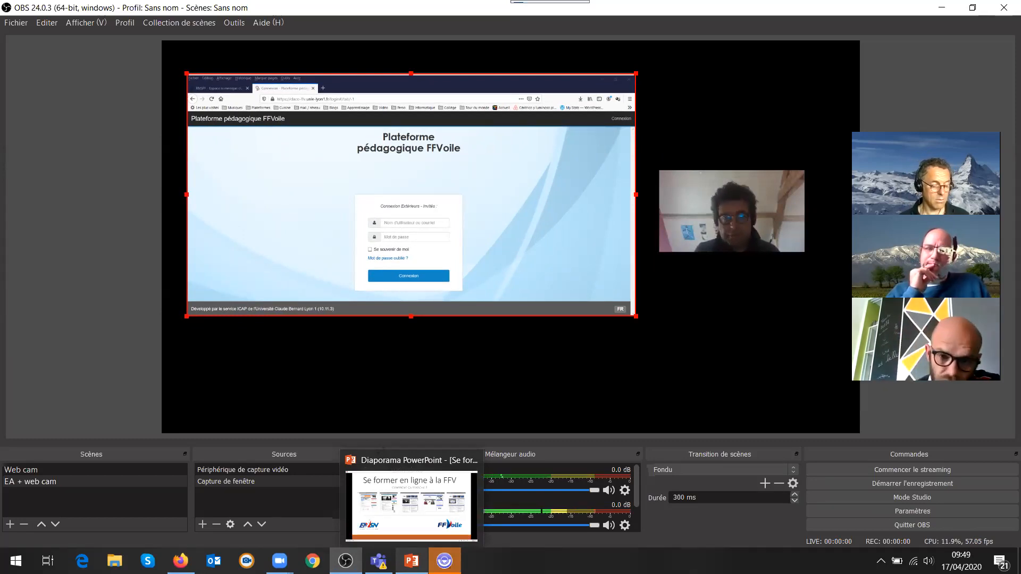
Preview the Web cam scene, then return to the EA + web cam scene and check its webcam source
{"action": "left_click", "coordinate": [26, 472]}
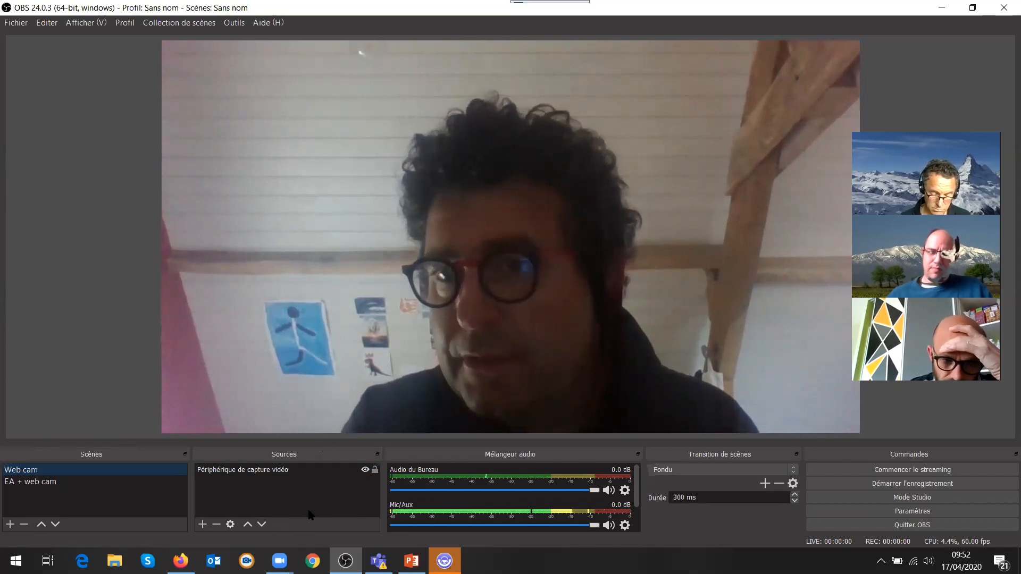
{"action": "left_click", "coordinate": [32, 482]}
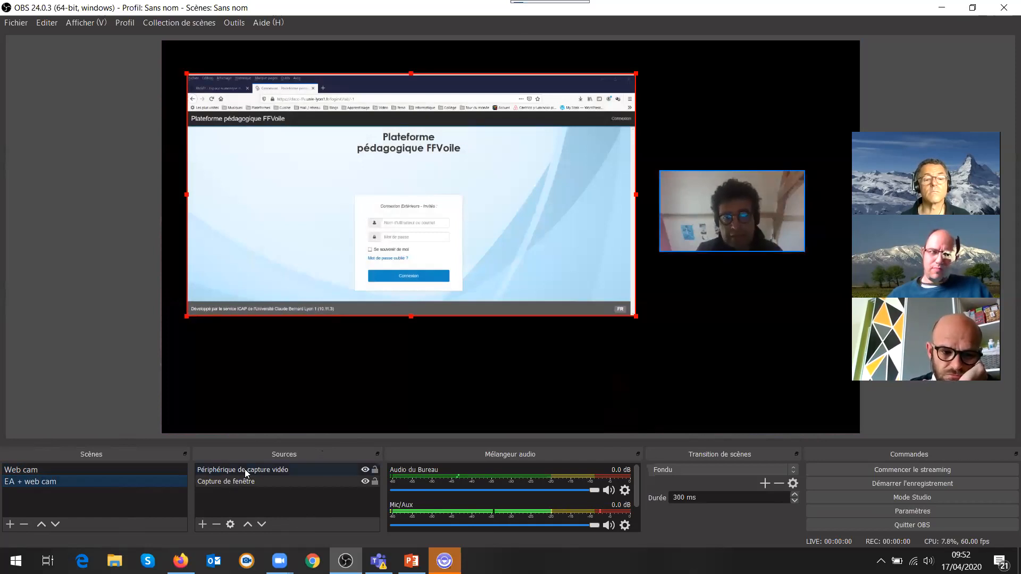
{"action": "left_click", "coordinate": [756, 211]}
Enlarge the window capture to nearly fill the canvas and place the webcam overlay on the left side of the captured page
{"action": "left_click", "coordinate": [227, 482]}
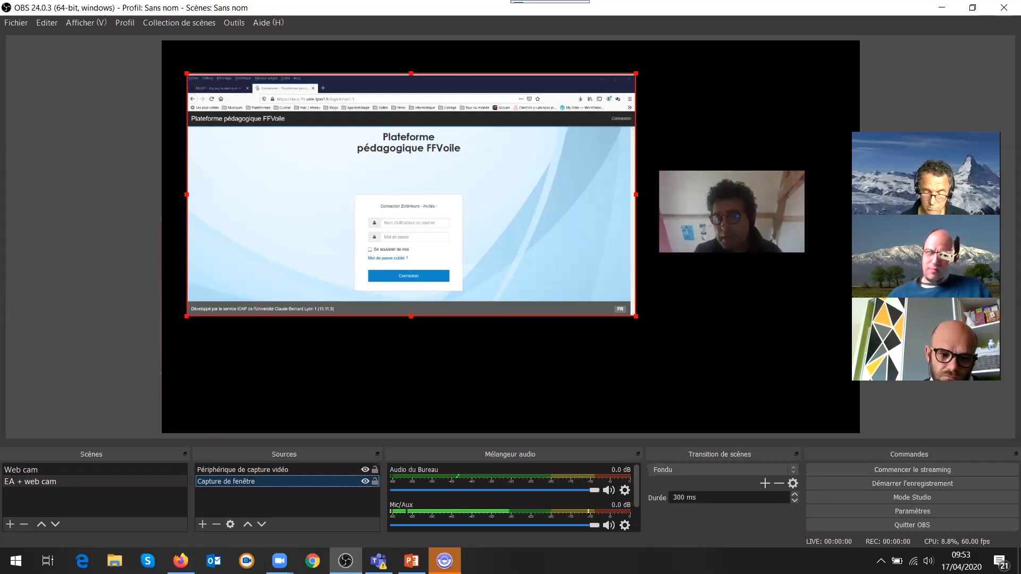
{"action": "left_click_drag", "start_coordinate": [637, 320], "coordinate": [841, 413]}
{"action": "left_click_drag", "start_coordinate": [733, 165], "coordinate": [706, 195]}
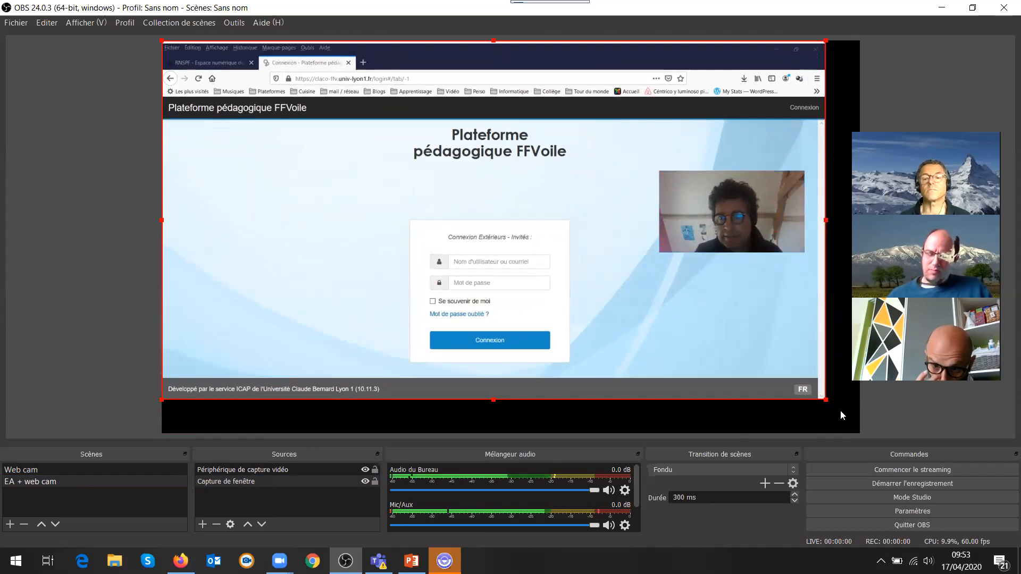
{"action": "left_click_drag", "start_coordinate": [825, 401], "coordinate": [843, 420]}
{"action": "left_click_drag", "start_coordinate": [746, 207], "coordinate": [281, 217]}
{"action": "left_click", "coordinate": [743, 205]}
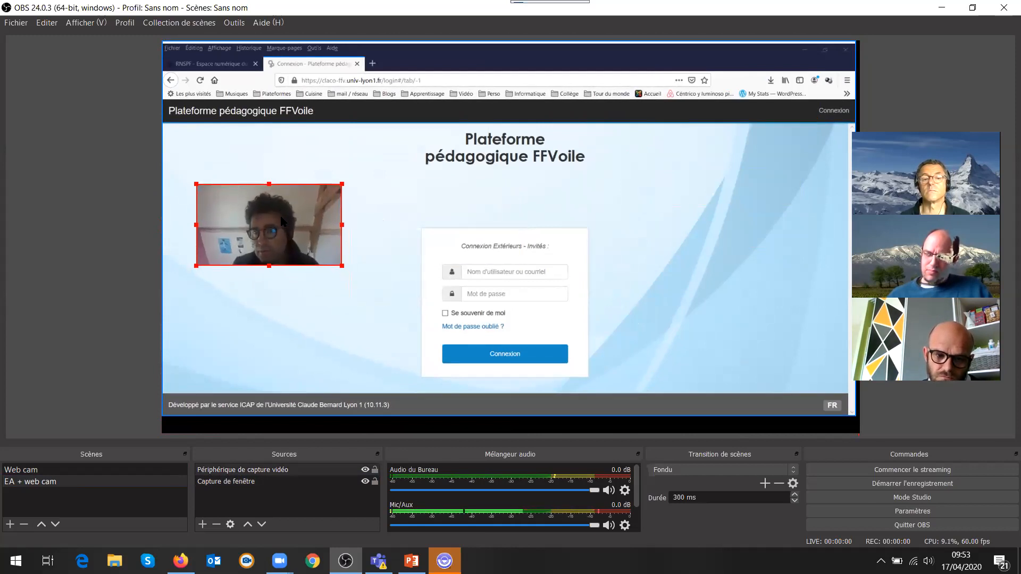
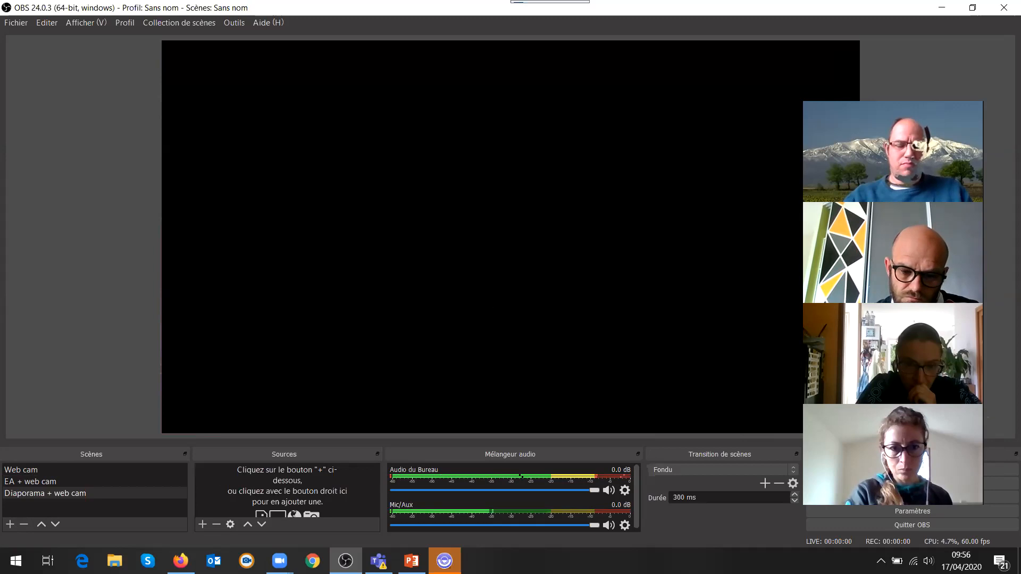
Move the floating participant video strip upward and show the Web cam scene with its video capture source
{"action": "left_click_drag", "start_coordinate": [891, 505], "coordinate": [887, 429]}
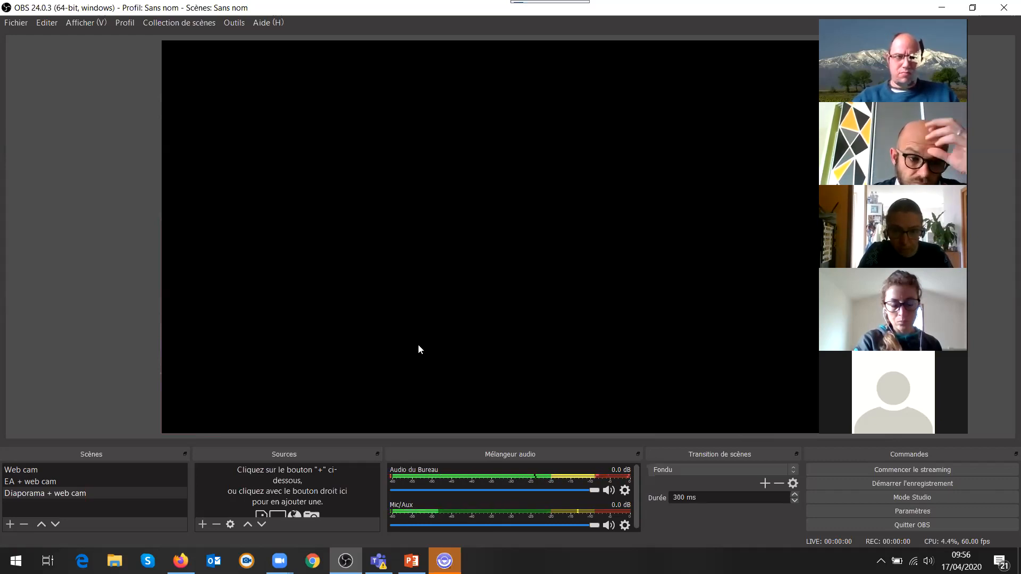
{"action": "left_click", "coordinate": [24, 472]}
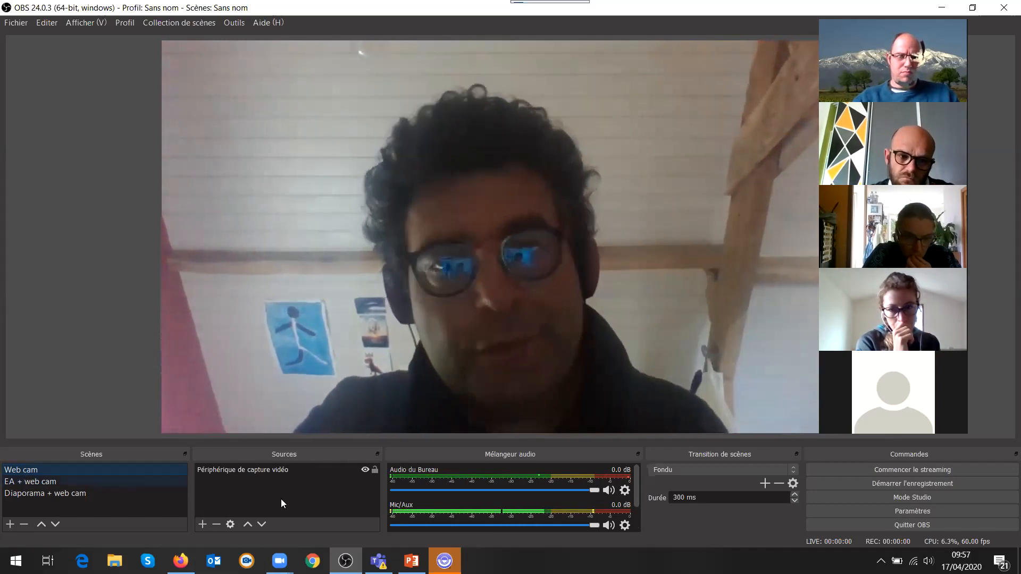
{"action": "left_click", "coordinate": [348, 470]}
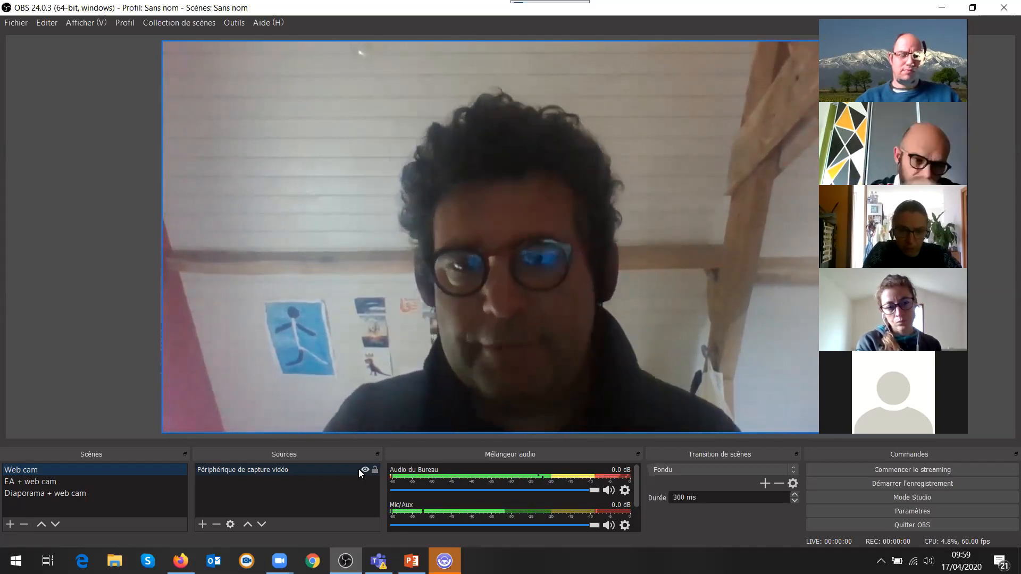
{"action": "left_click", "coordinate": [273, 475]}
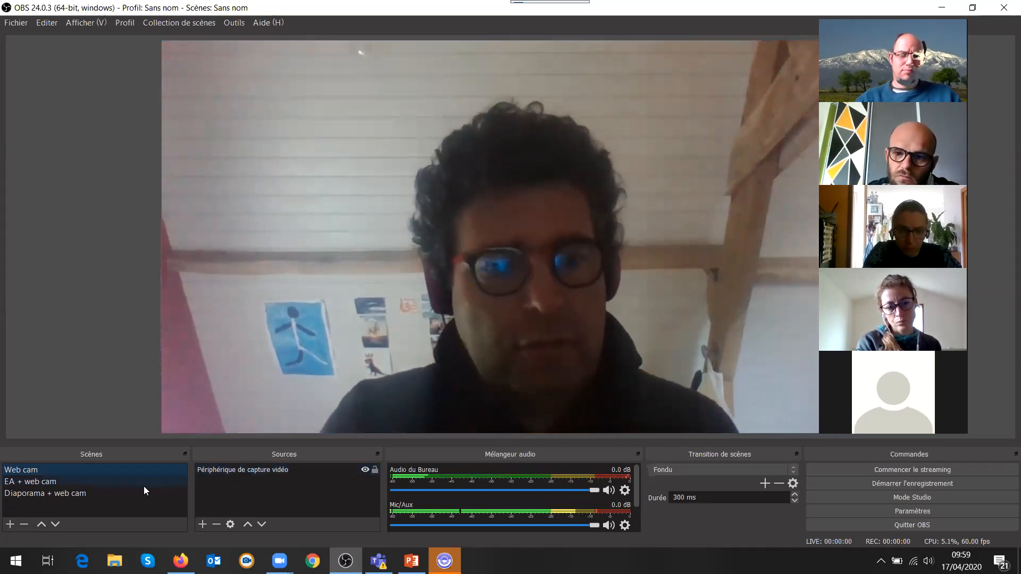
Add a new video capture device source named "web cam" to the Diaporama + web cam scene and save its Integrated Webcam settings
{"action": "left_click", "coordinate": [83, 495]}
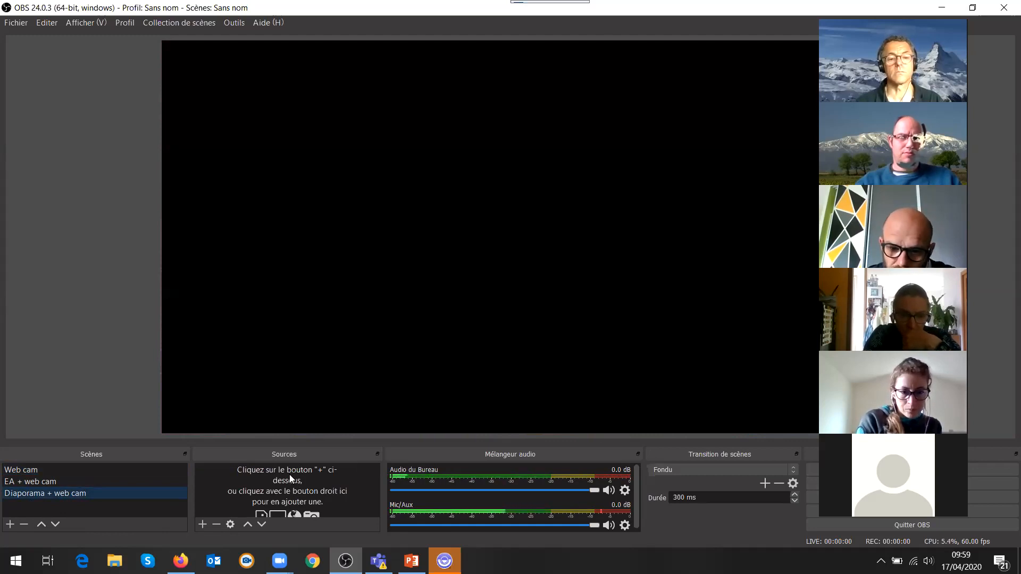
{"action": "left_click", "coordinate": [202, 525]}
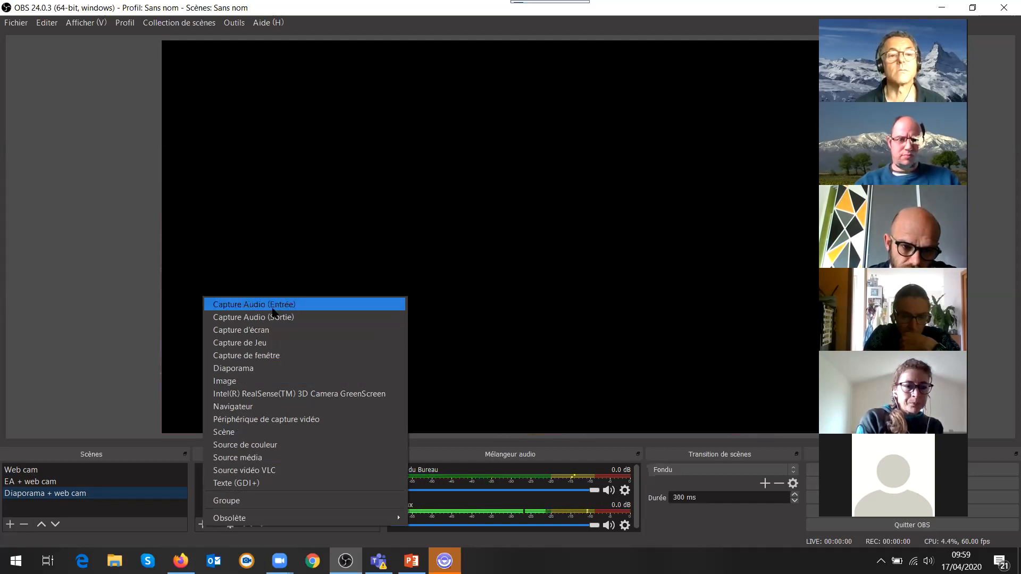
{"action": "left_click", "coordinate": [274, 419]}
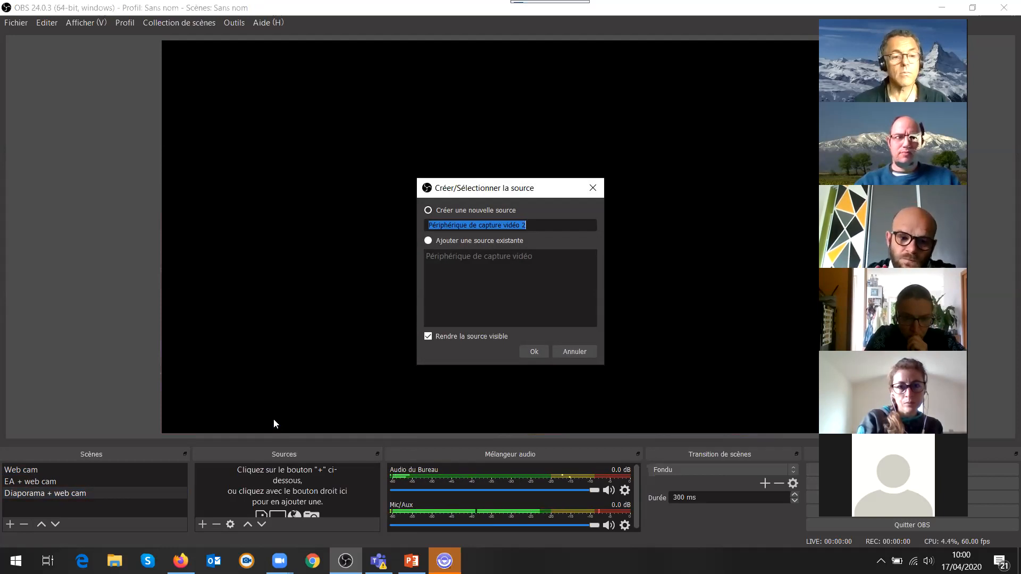
{"action": "type", "text": "web cam"}
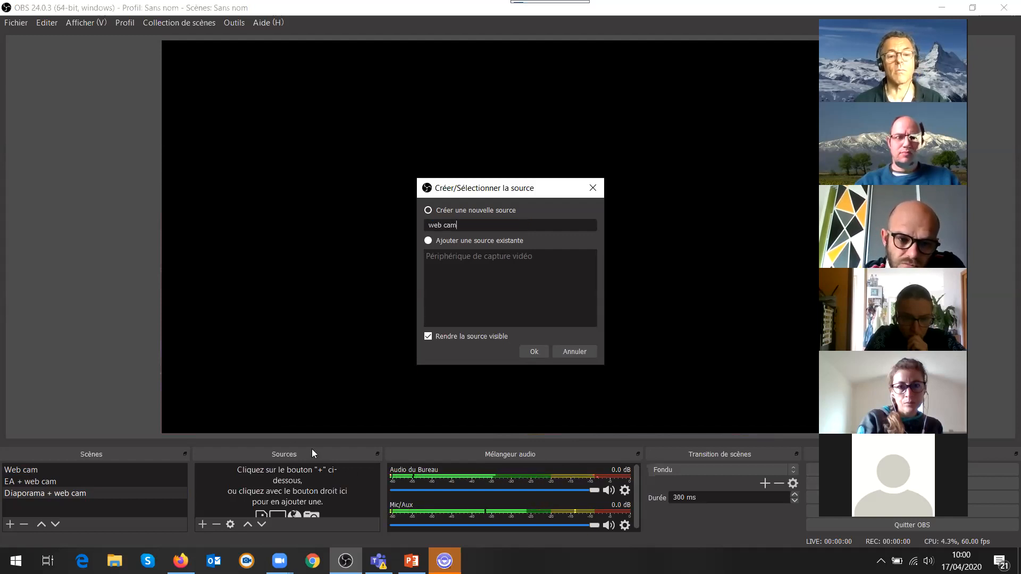
{"action": "left_click", "coordinate": [534, 352]}
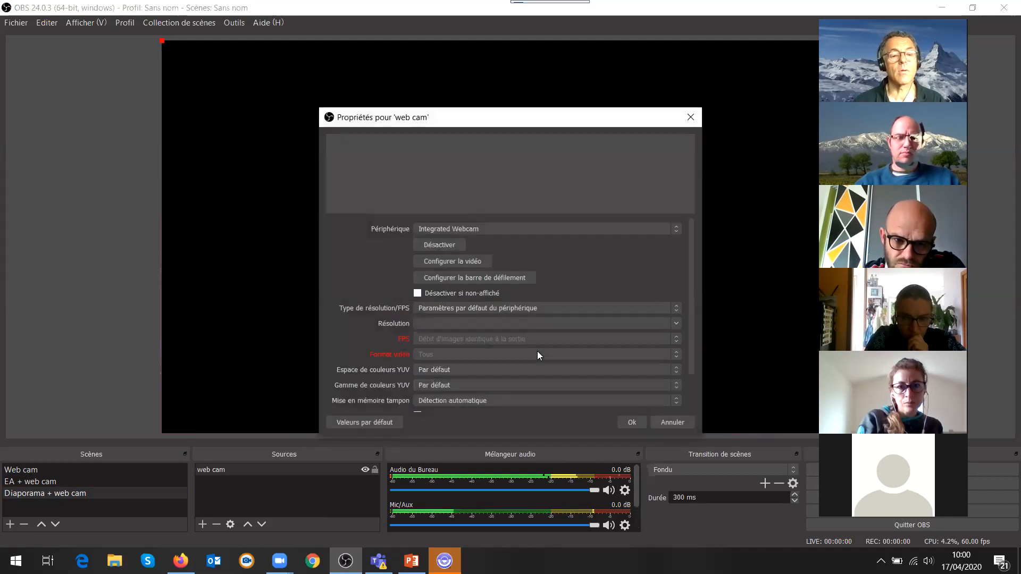
{"action": "left_click", "coordinate": [691, 117]}
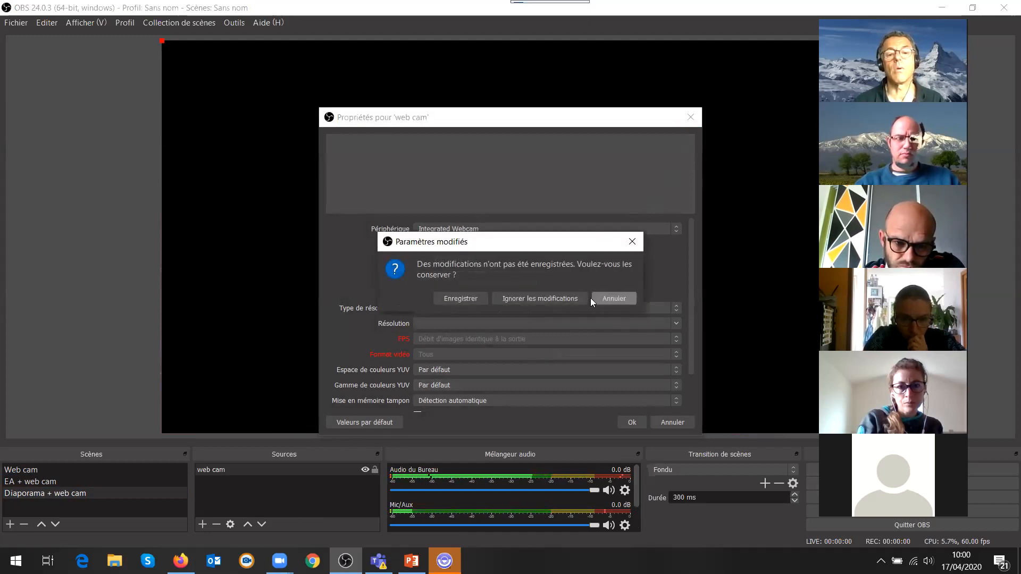
{"action": "left_click", "coordinate": [461, 299]}
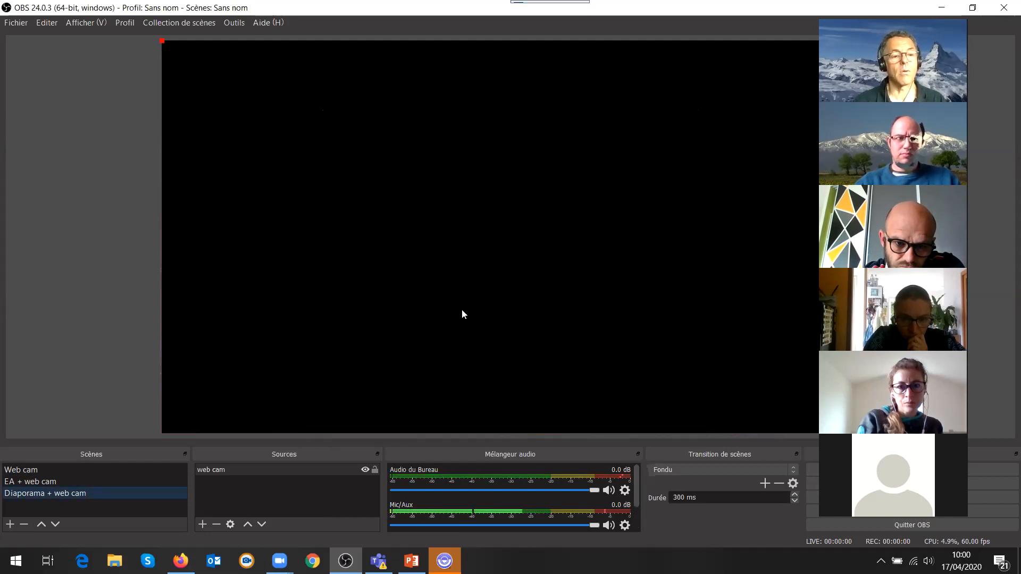
Inspect the device setting in the web cam source's properties and close them without changes
{"action": "left_click", "coordinate": [254, 471]}
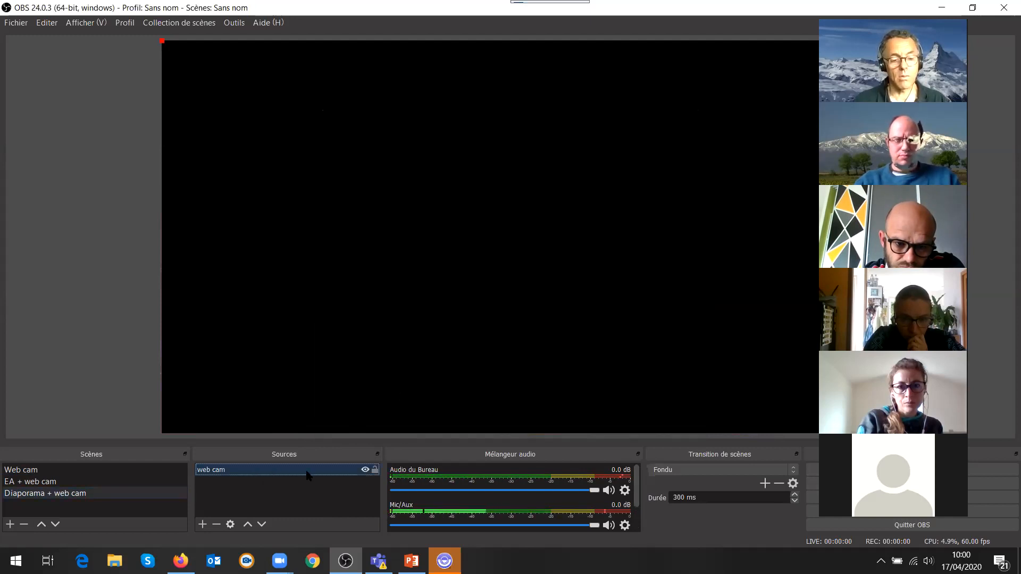
{"action": "double_click", "coordinate": [227, 470]}
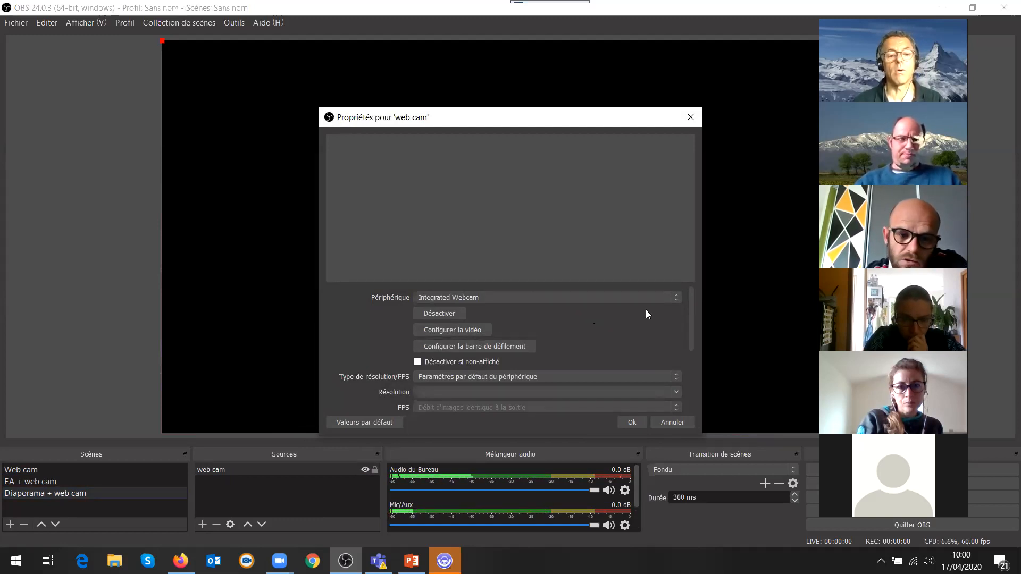
{"action": "left_click", "coordinate": [673, 299]}
{"action": "left_click", "coordinate": [673, 299]}
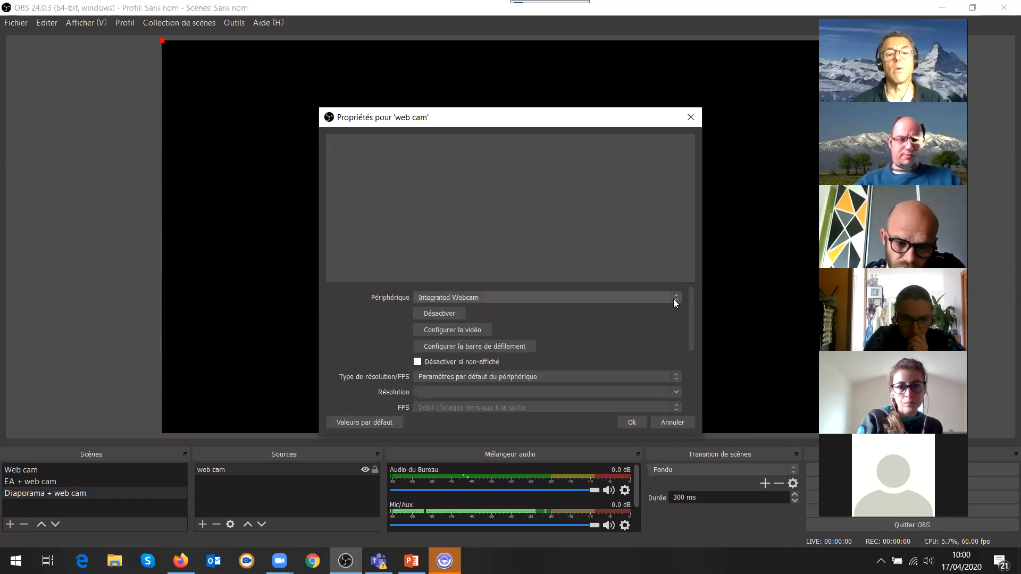
{"action": "left_click", "coordinate": [691, 117]}
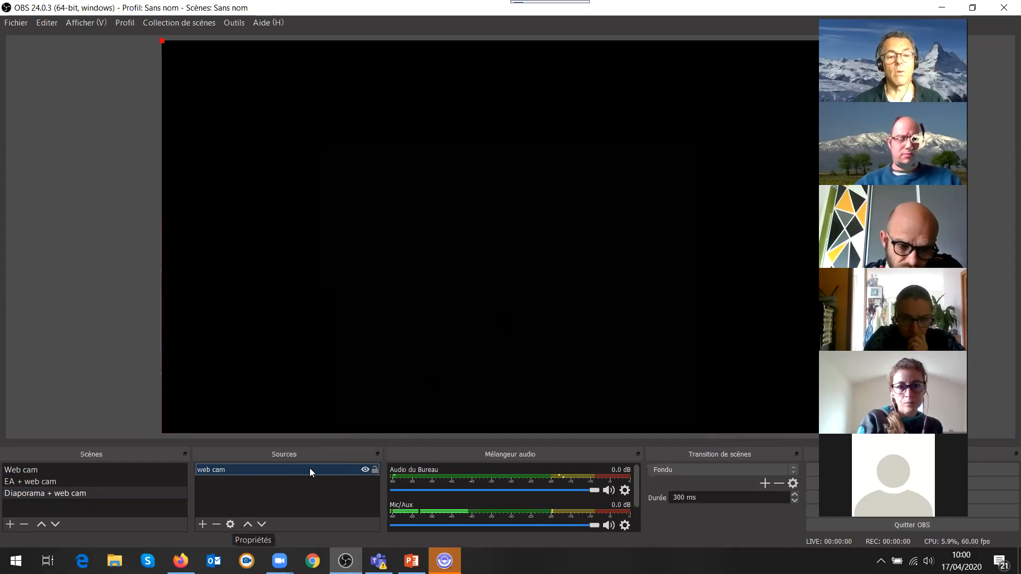
Delete the web cam source from the Diaporama + web cam scene
{"action": "right_click", "coordinate": [274, 471]}
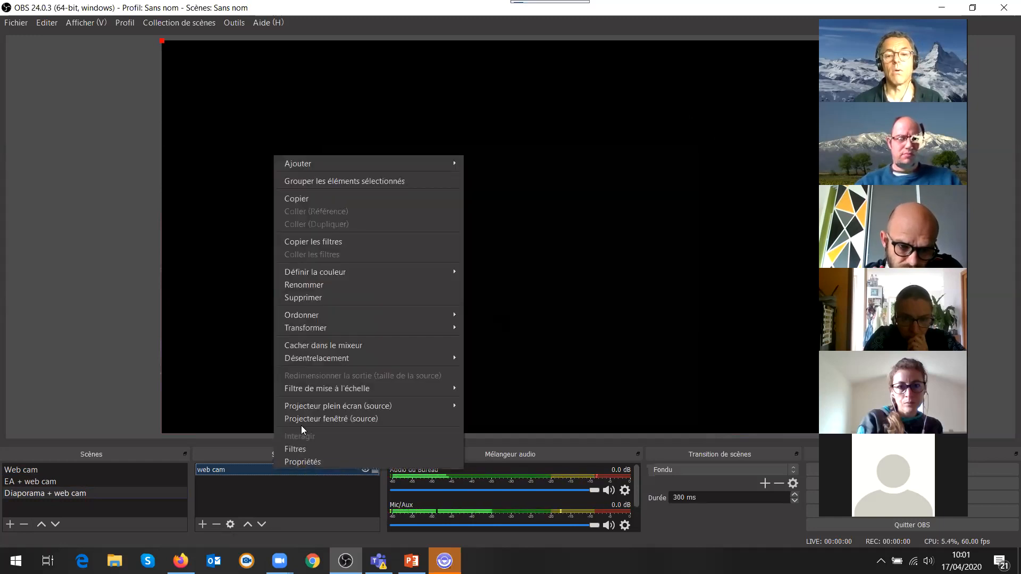
{"action": "left_click", "coordinate": [311, 299]}
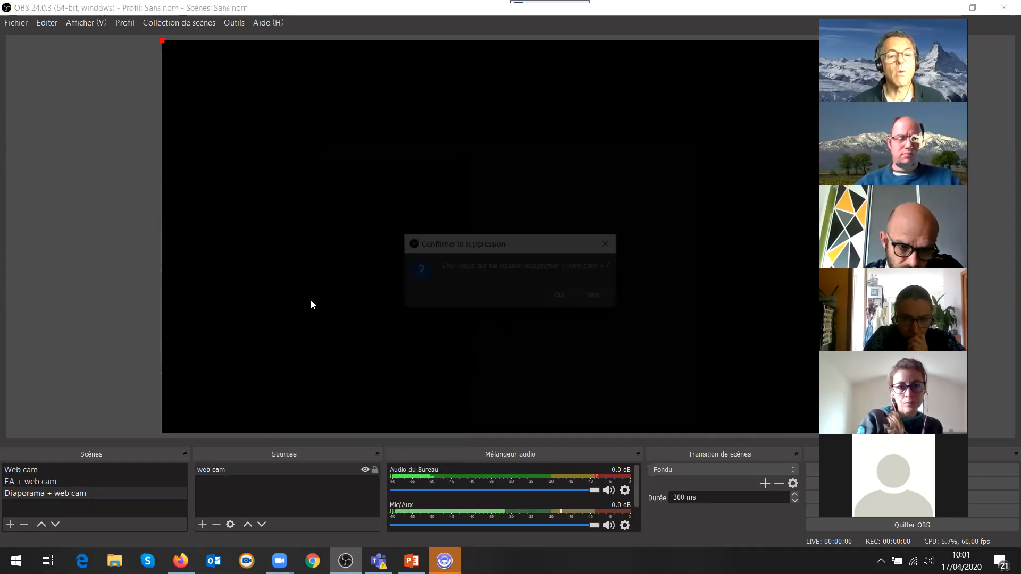
{"action": "left_click", "coordinate": [558, 296]}
Add the existing "Périphérique de capture vidéo" source to the Diaporama + web cam scene and keep it visible
{"action": "left_click", "coordinate": [203, 525]}
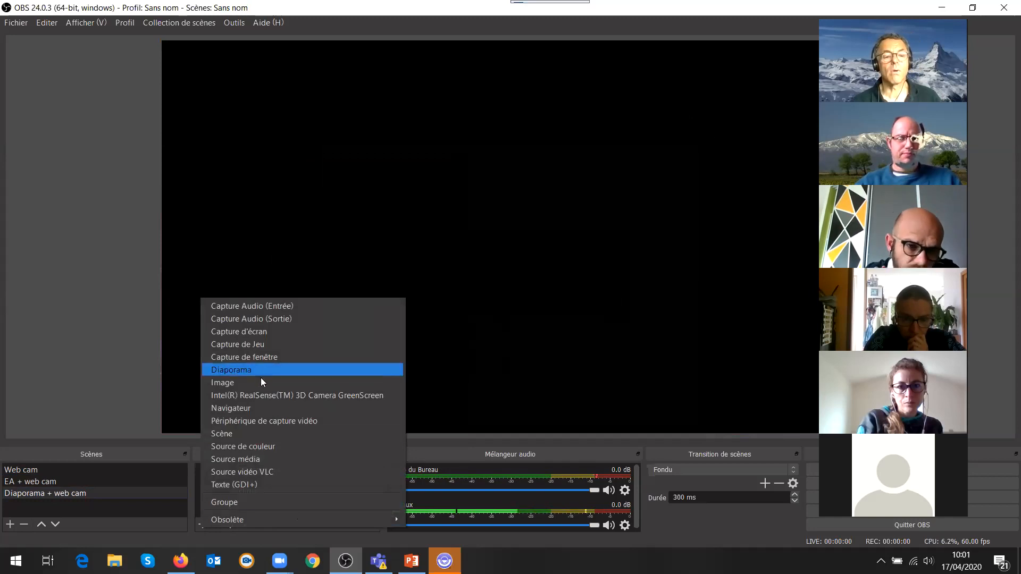
{"action": "left_click", "coordinate": [267, 421]}
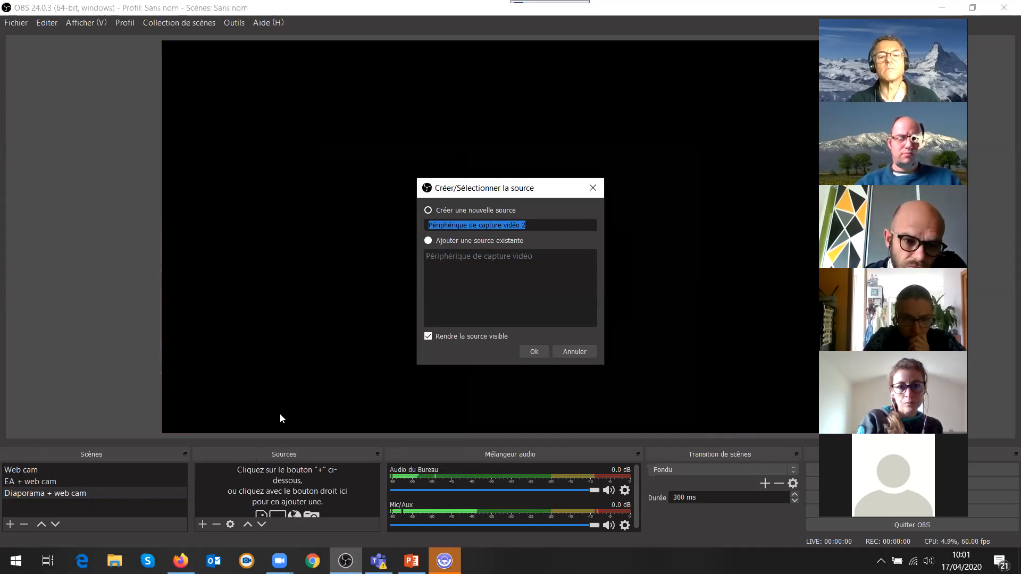
{"action": "left_click", "coordinate": [427, 241]}
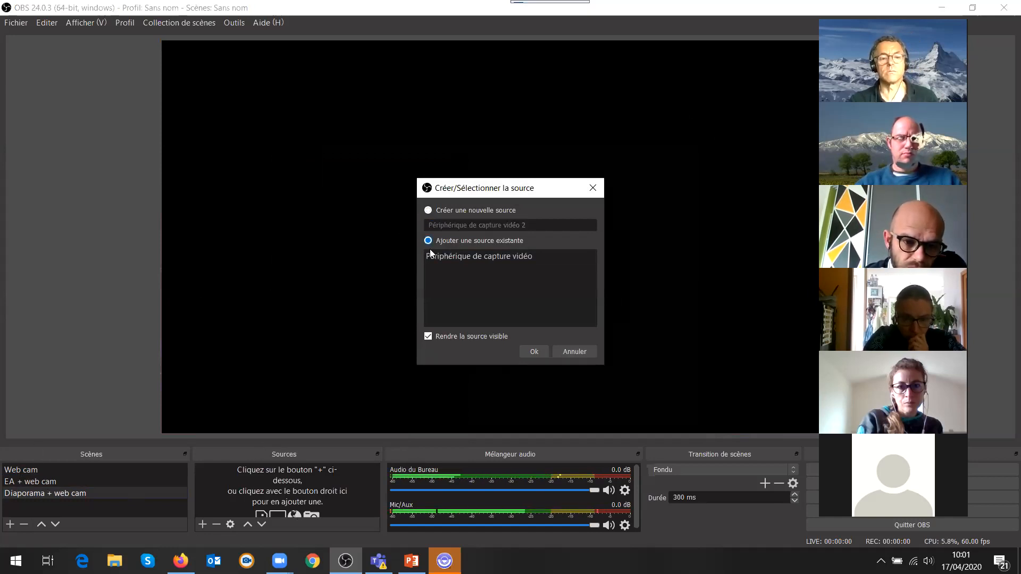
{"action": "left_click", "coordinate": [464, 259]}
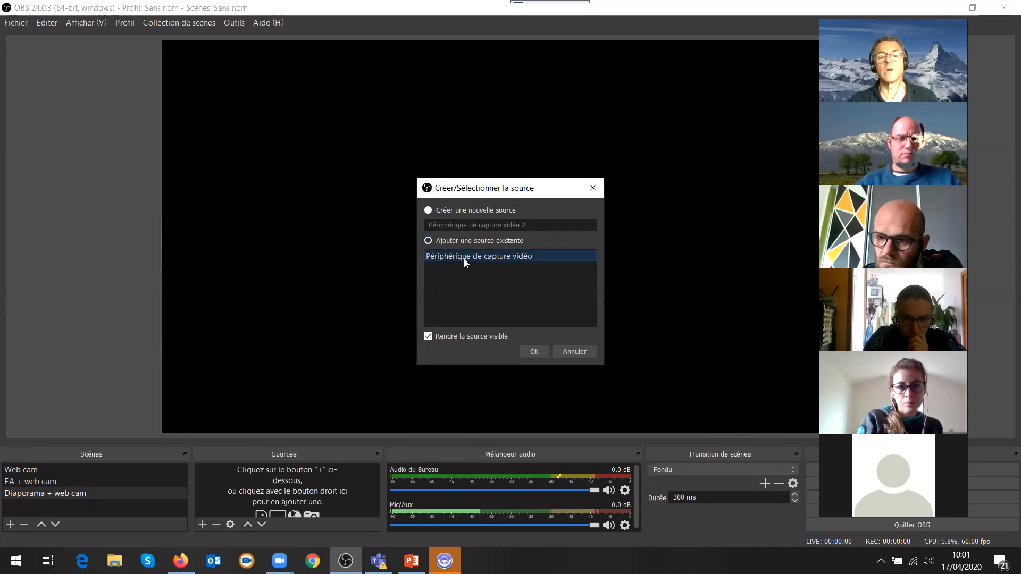
{"action": "left_click", "coordinate": [535, 352]}
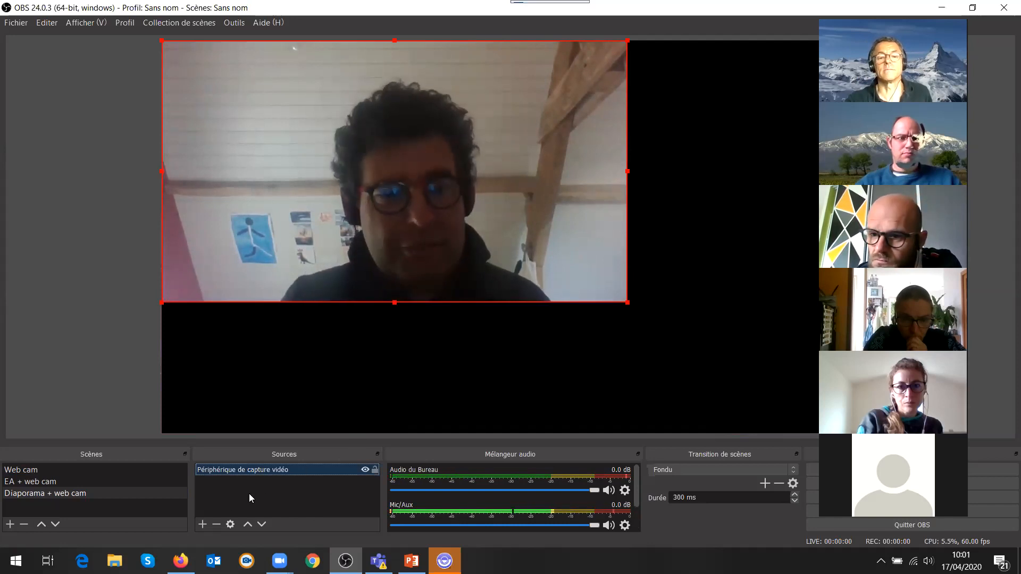
Add a new window capture source named "ppt" to the Diaporama + web cam scene
{"action": "left_click", "coordinate": [202, 524]}
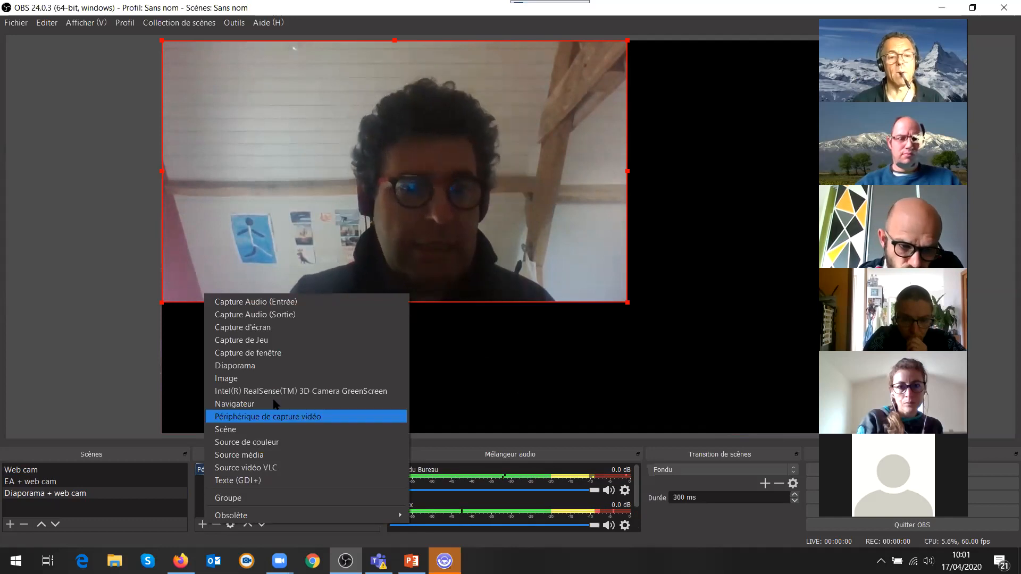
{"action": "left_click", "coordinate": [252, 354]}
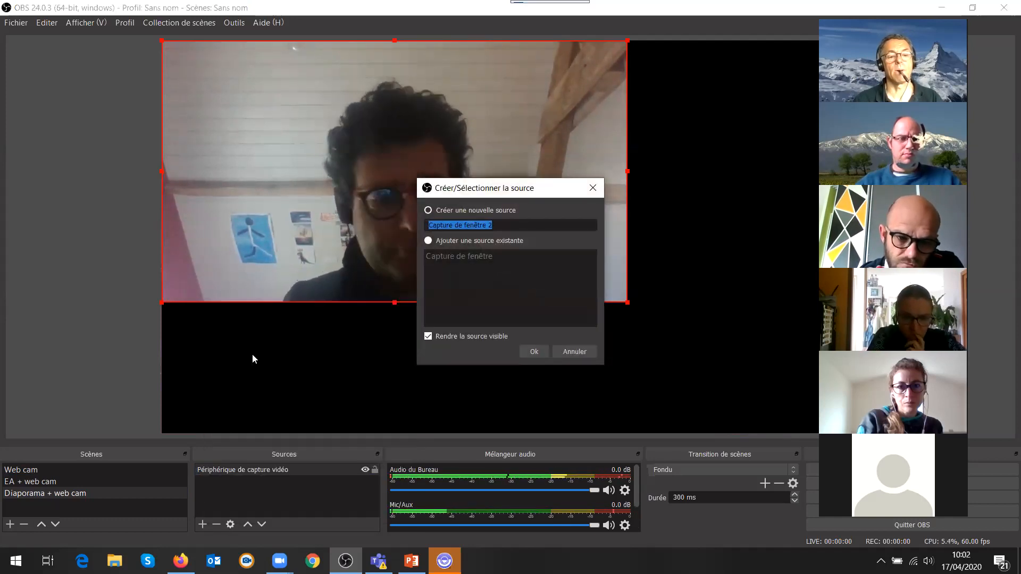
{"action": "type", "text": "diaporama"}
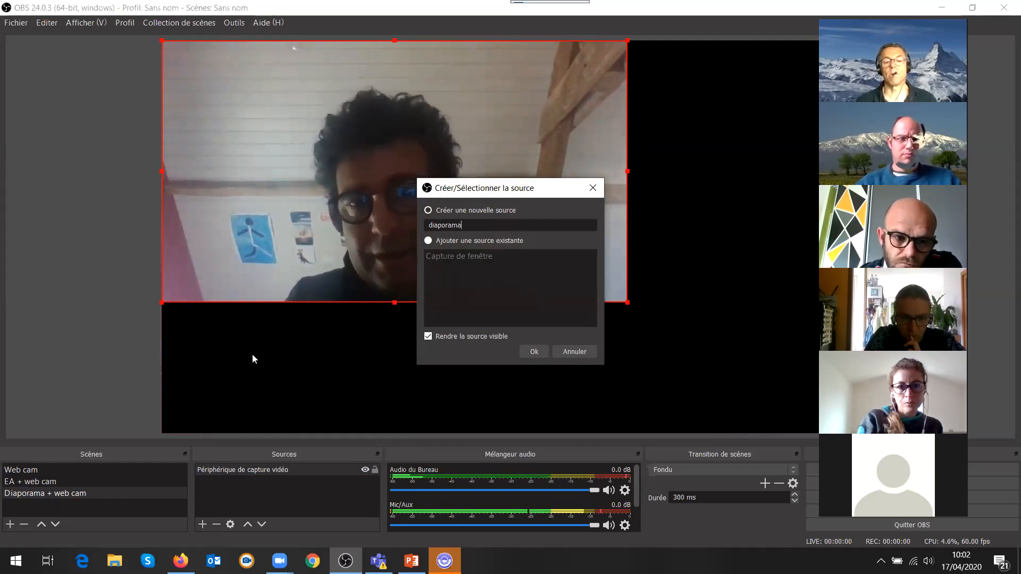
{"action": "key", "text": "BackSpace"}
{"action": "key", "text": "BackSpace"}
{"action": "key", "text": "BackSpace"}
{"action": "key", "text": "BackSpace"}
{"action": "key", "text": "BackSpace"}
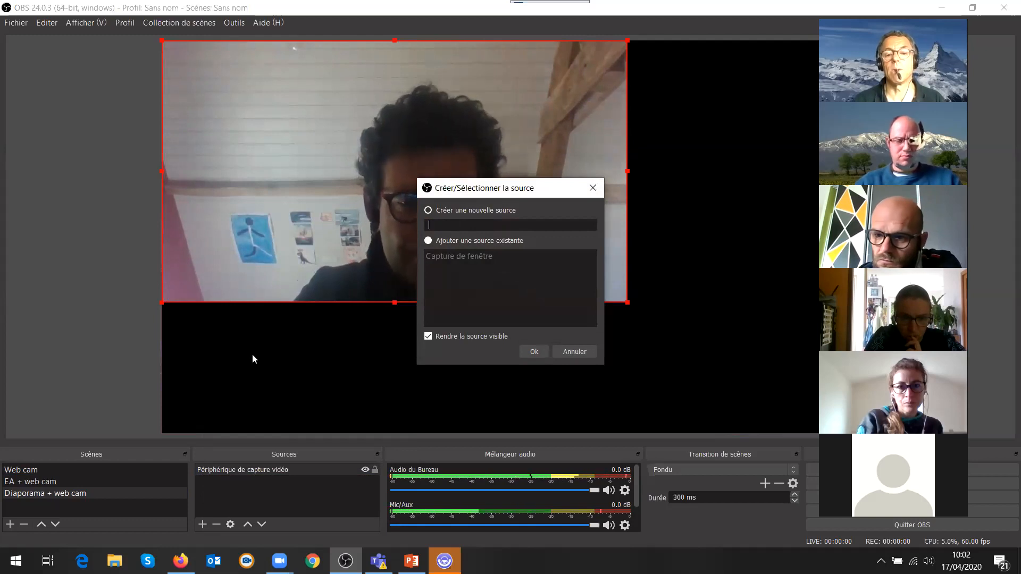
{"action": "type", "text": "ppt"}
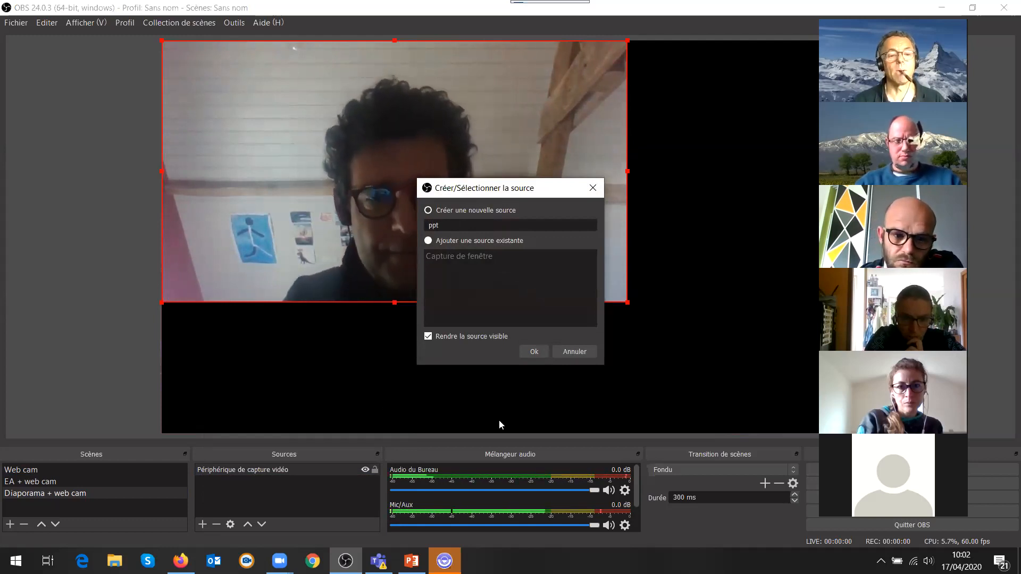
{"action": "left_click", "coordinate": [534, 352]}
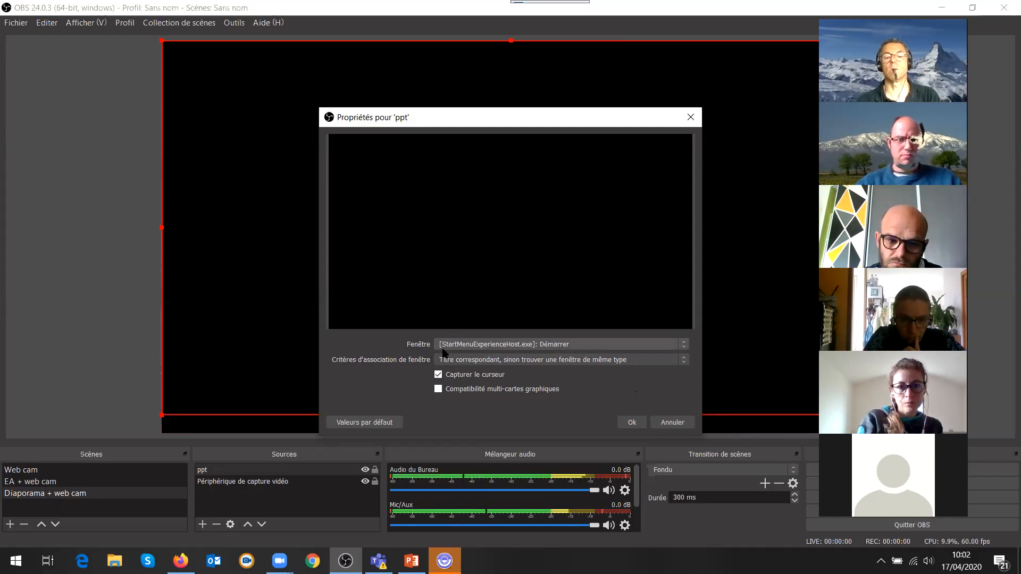
Look through the windows available to the ppt capture and close the unneeded Lifesize window
{"action": "left_click", "coordinate": [686, 344]}
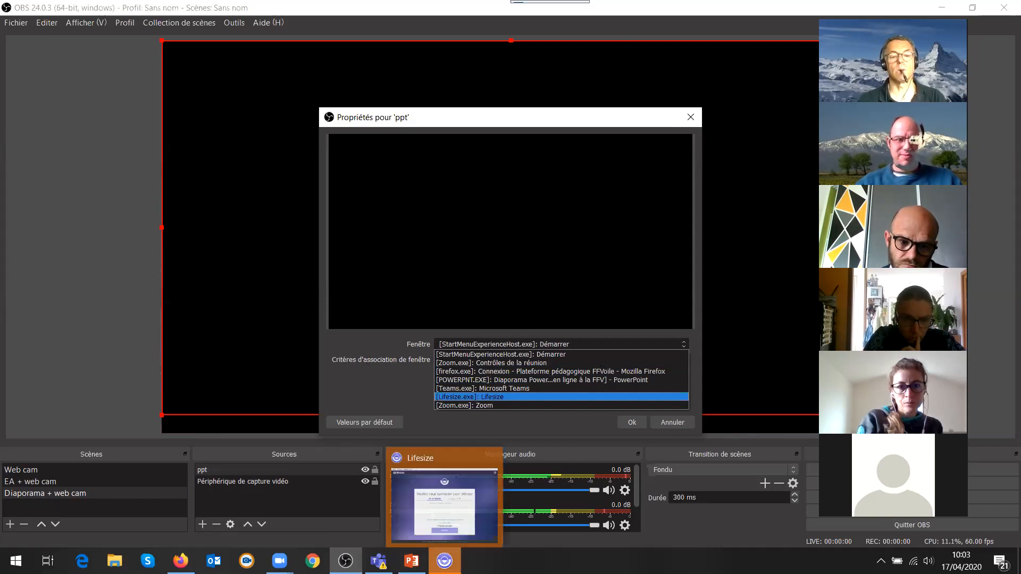
{"action": "left_click", "coordinate": [444, 561]}
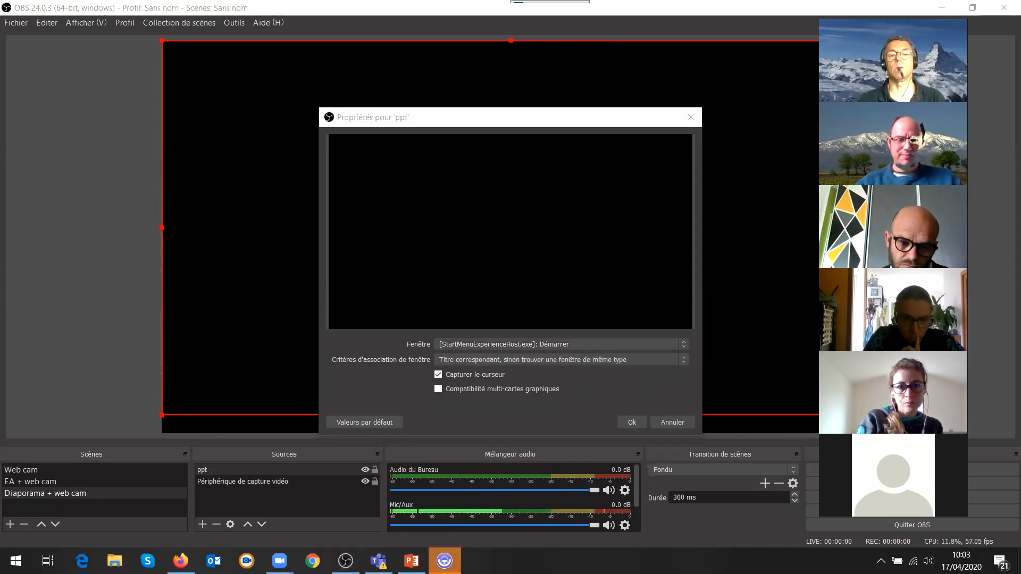
{"action": "right_click", "coordinate": [444, 561]}
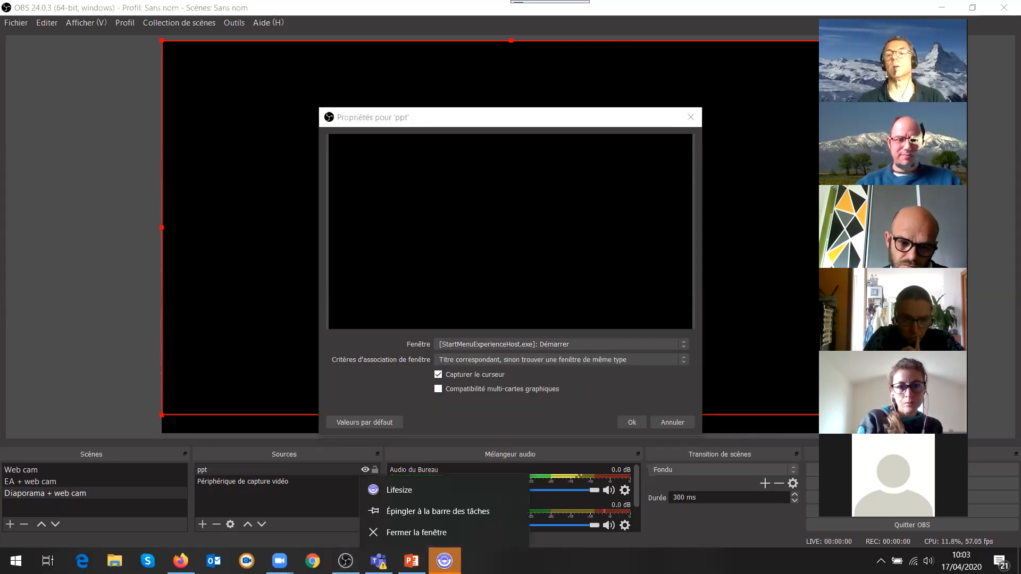
{"action": "left_click", "coordinate": [420, 532]}
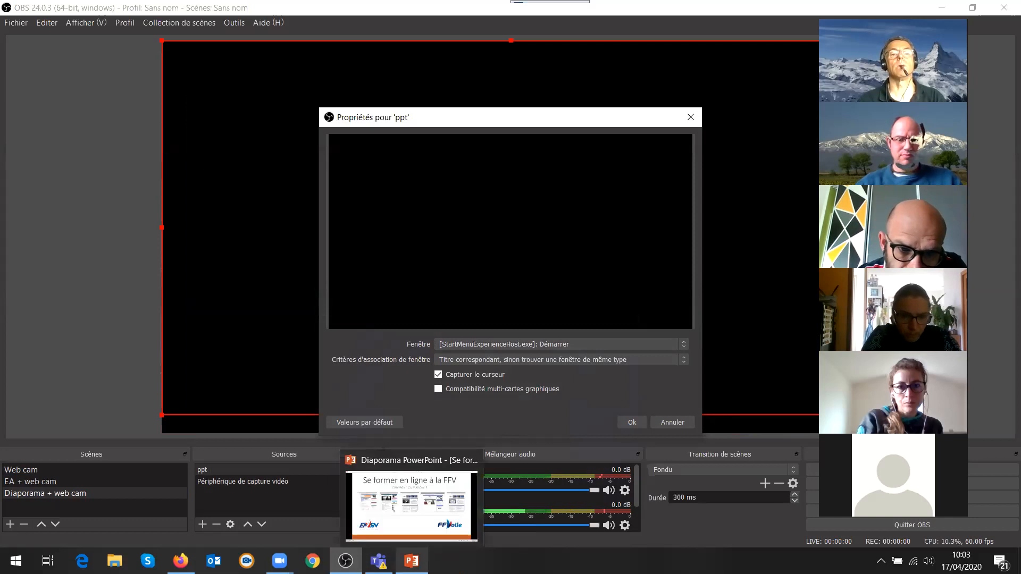
Set the ppt source to capture the PowerPoint slideshow window "Se former en ligne à la FFV"
{"action": "mouse_move", "coordinate": [379, 561]}
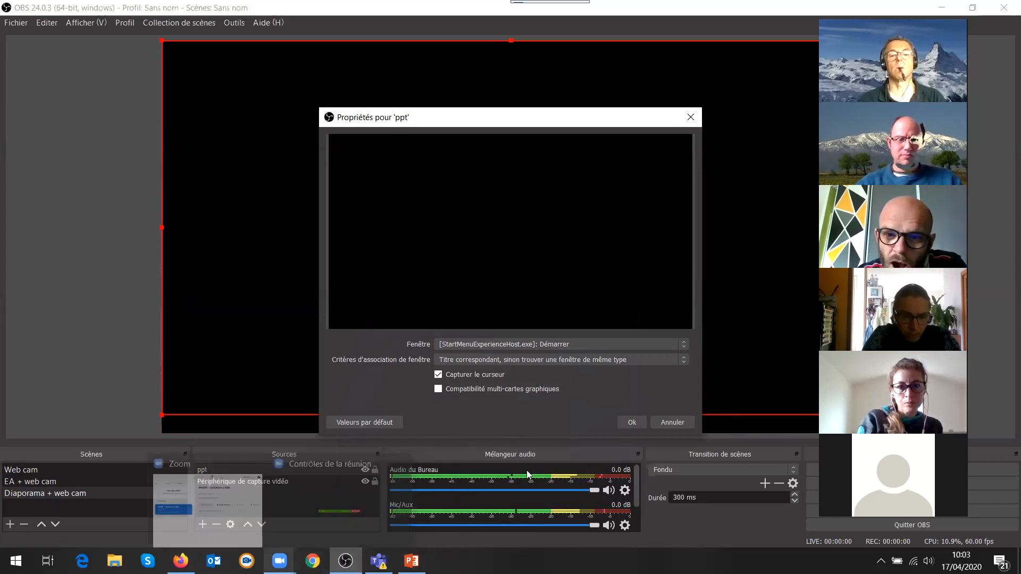
{"action": "left_click", "coordinate": [683, 344]}
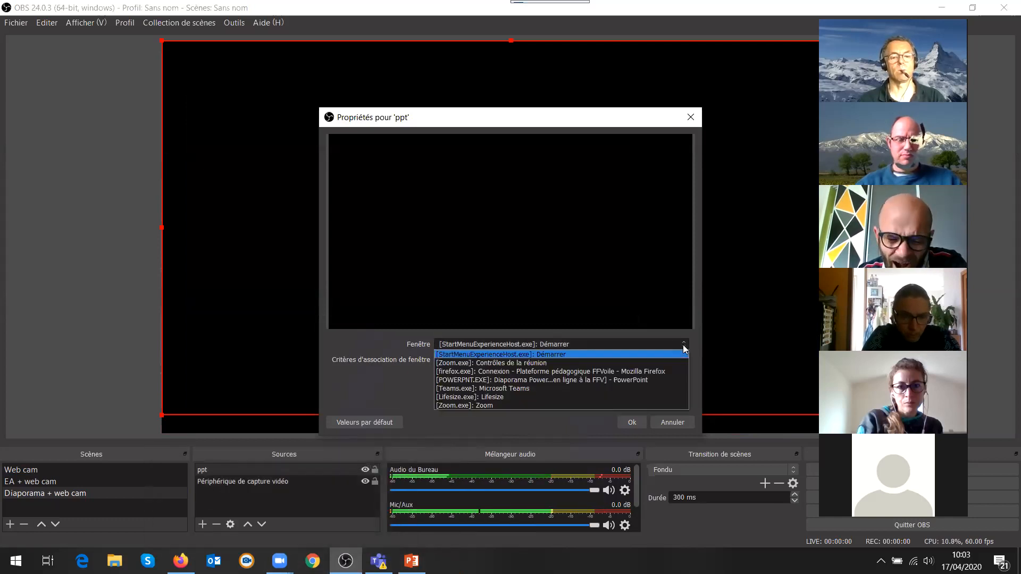
{"action": "left_click", "coordinate": [636, 381]}
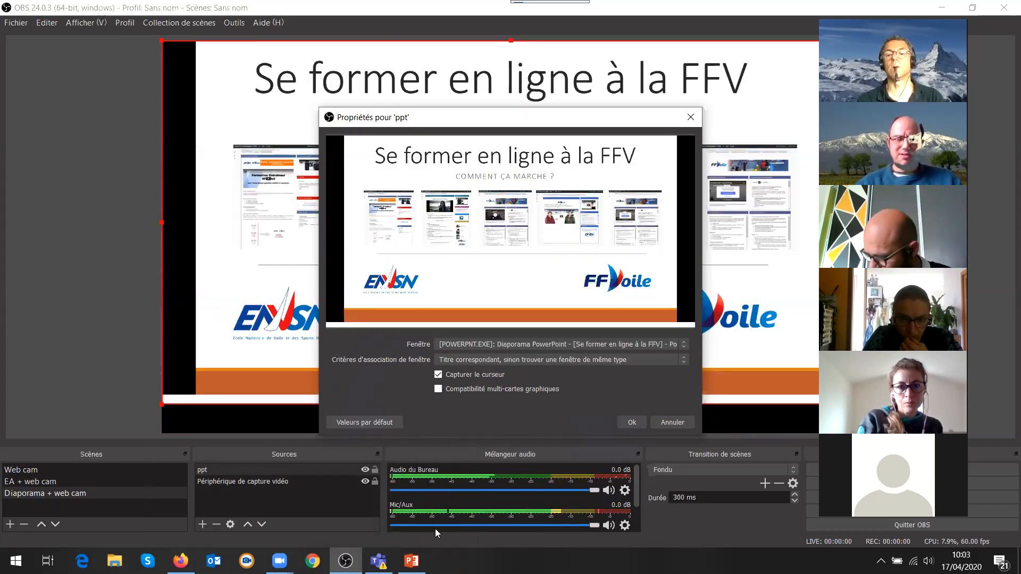
Switch to PowerPoint, advance the slideshow to slide 2, and return to the normal editing view
{"action": "left_click", "coordinate": [411, 561]}
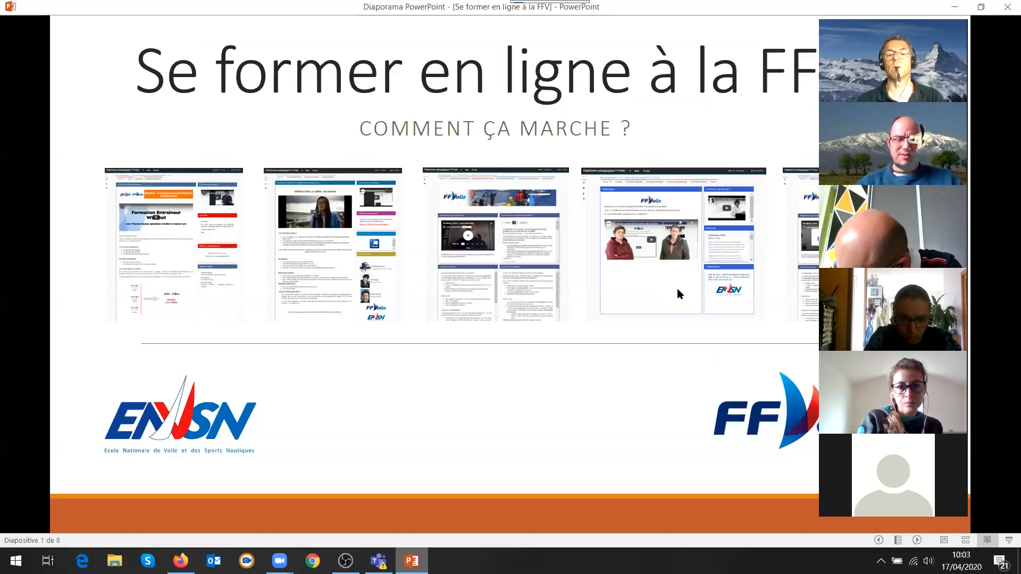
{"action": "left_click", "coordinate": [739, 176]}
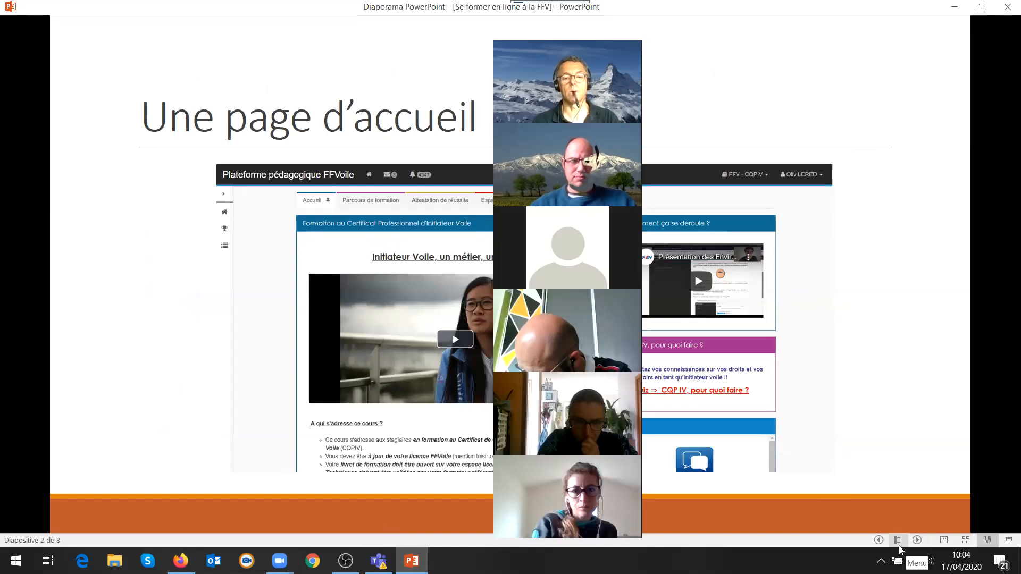
{"action": "left_click", "coordinate": [944, 542]}
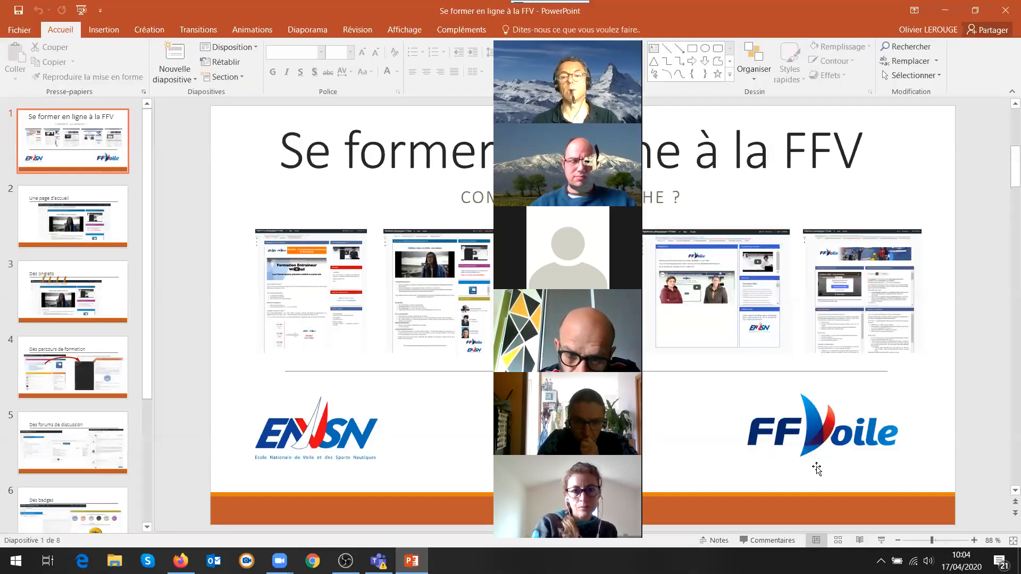
Switch back to OBS and check the windows offered for the ppt capture source
{"action": "left_click", "coordinate": [346, 561]}
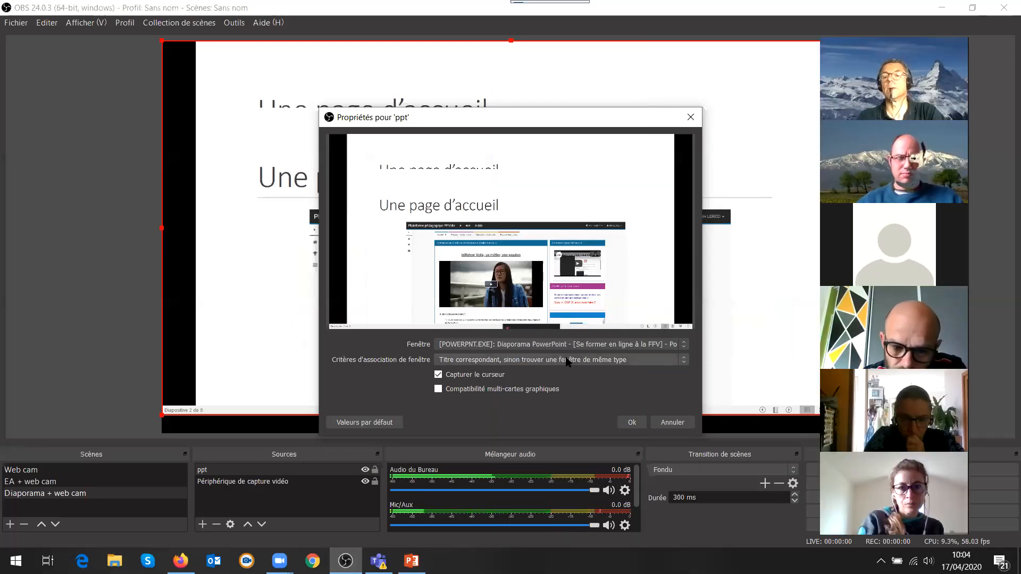
{"action": "left_click", "coordinate": [683, 345]}
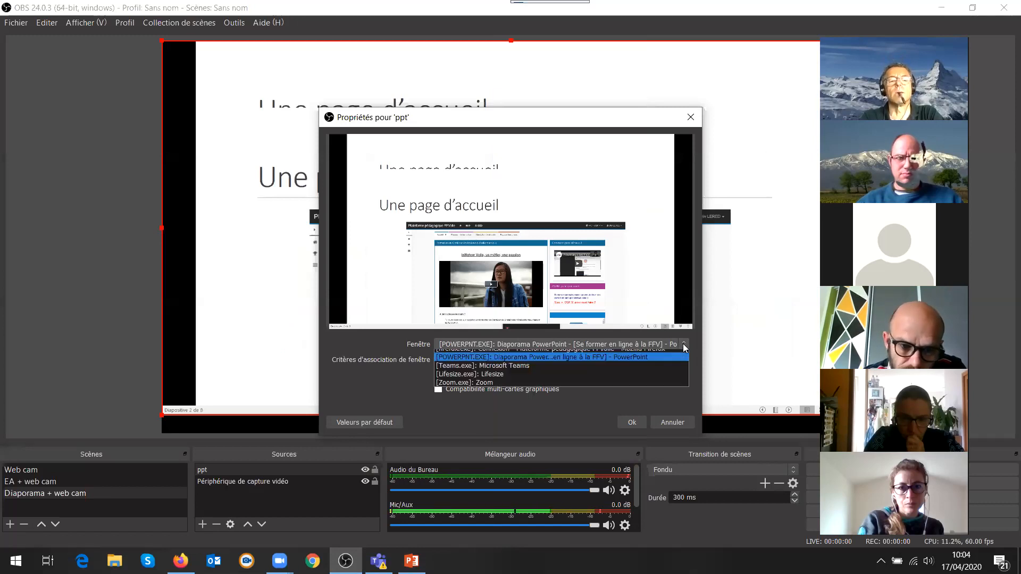
{"action": "left_click", "coordinate": [612, 380]}
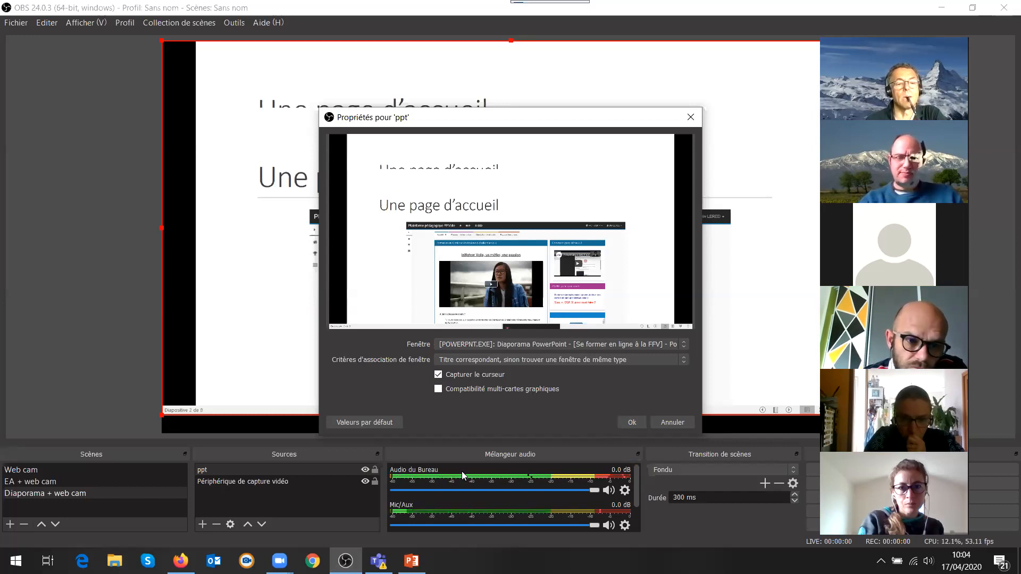
Switch to PowerPoint and show the "Se former en ligne à la FFV" presentation in reading view
{"action": "mouse_move", "coordinate": [412, 561]}
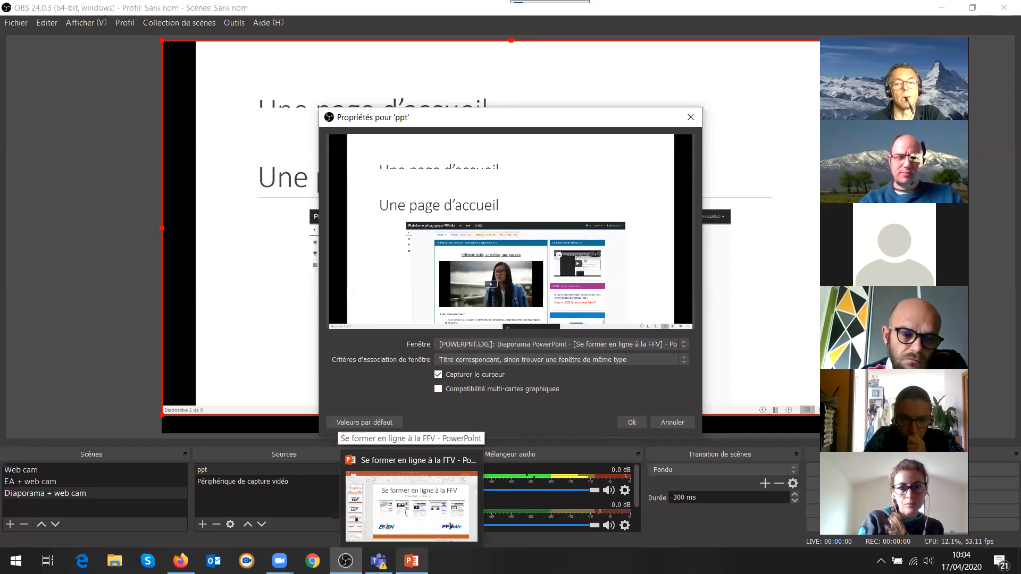
{"action": "left_click", "coordinate": [411, 505]}
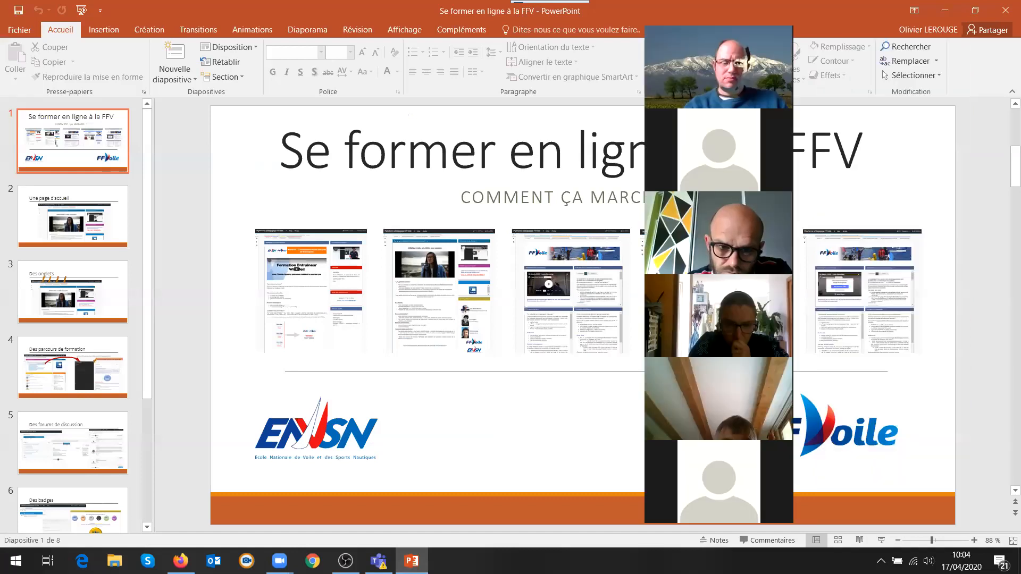
{"action": "left_click", "coordinate": [861, 541]}
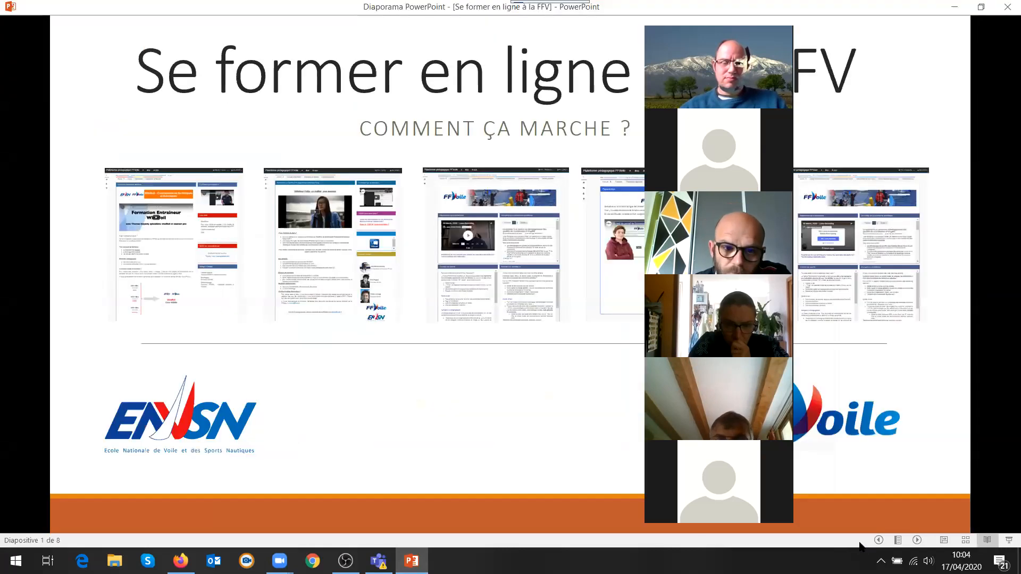
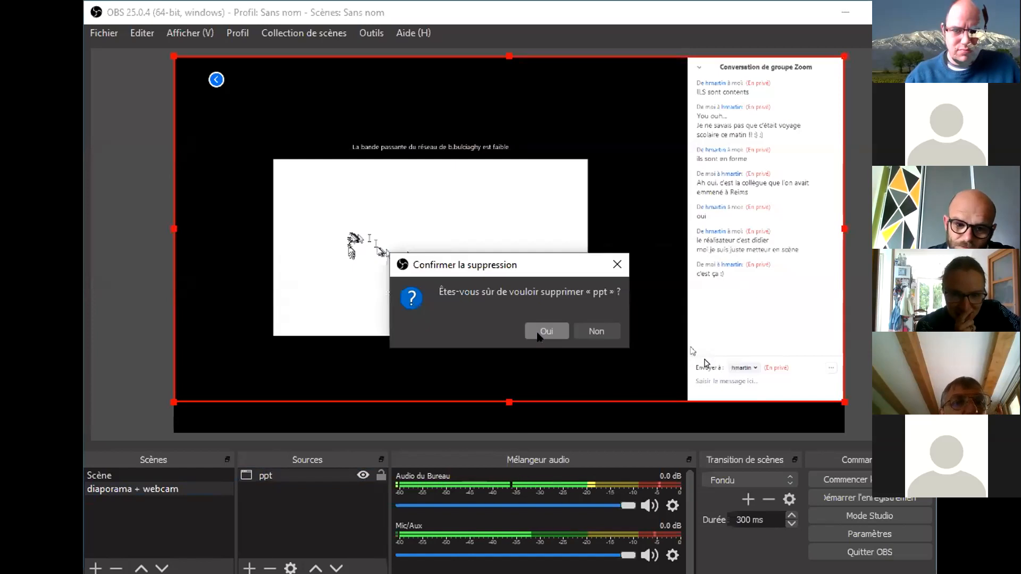
Confirm deleting the ppt source from the "diaporama + webcam" scene and create a new scene named ppt
{"action": "left_click", "coordinate": [540, 332]}
{"action": "left_click", "coordinate": [95, 568]}
{"action": "type", "text": "ppt"}
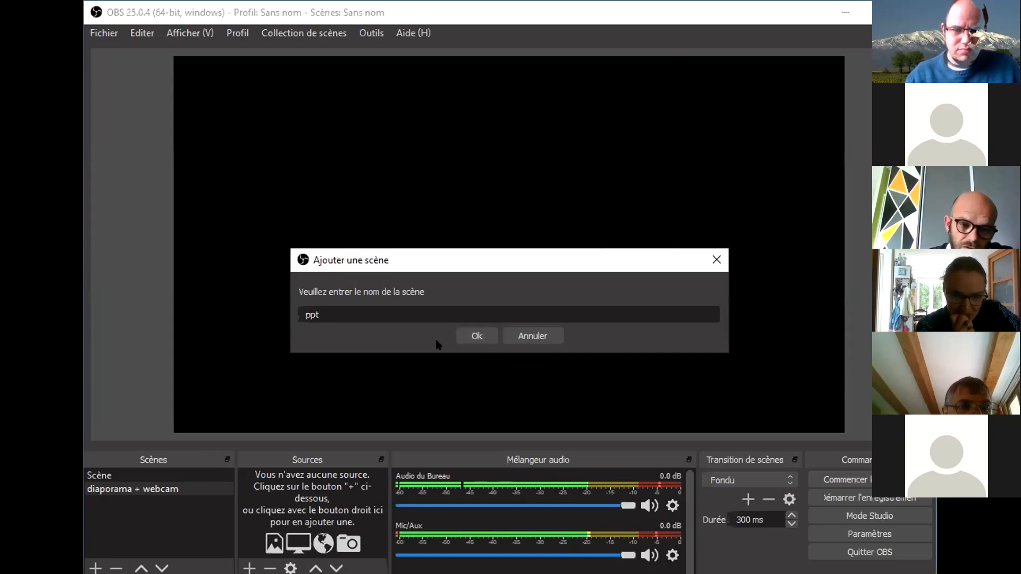
{"action": "left_click", "coordinate": [477, 335]}
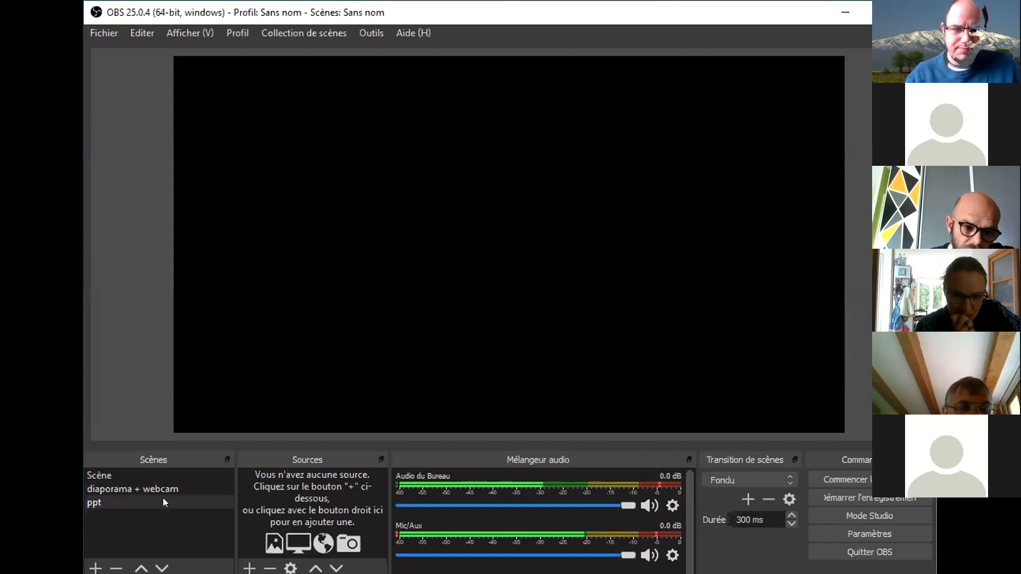
Add a new window capture source named ppt1 to the ppt scene
{"action": "left_click", "coordinate": [249, 568]}
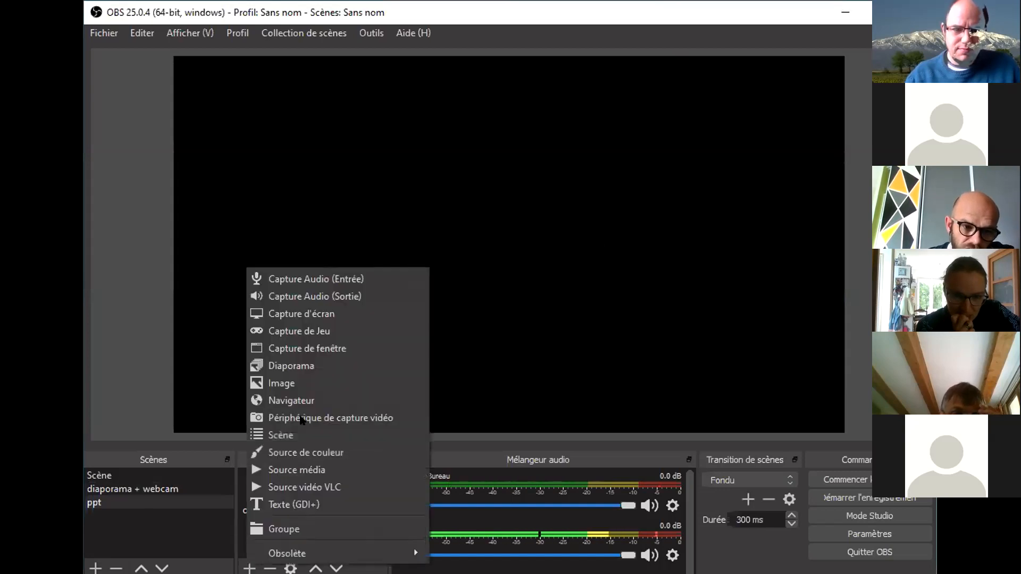
{"action": "left_click", "coordinate": [315, 347]}
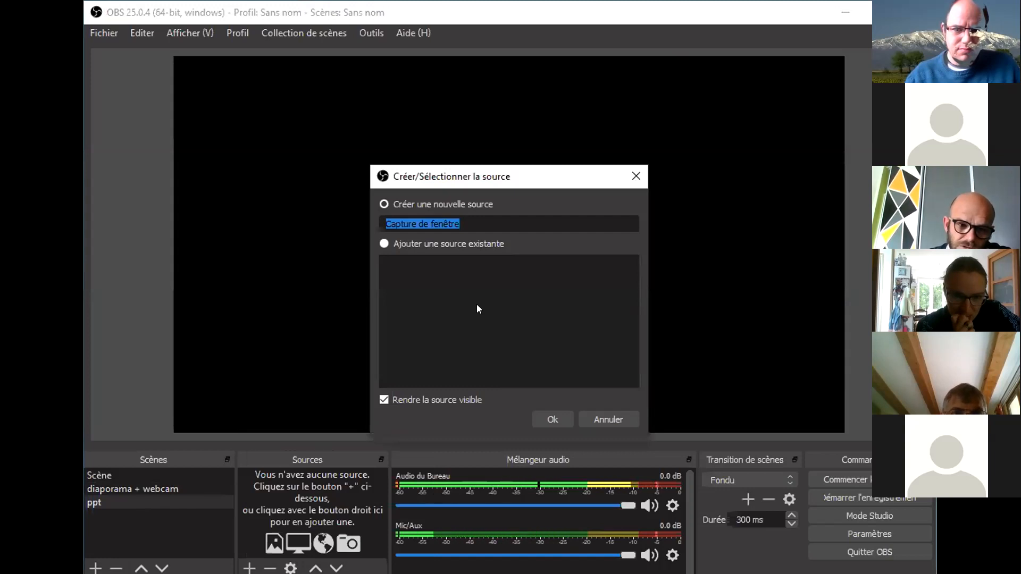
{"action": "type", "text": "ppt1"}
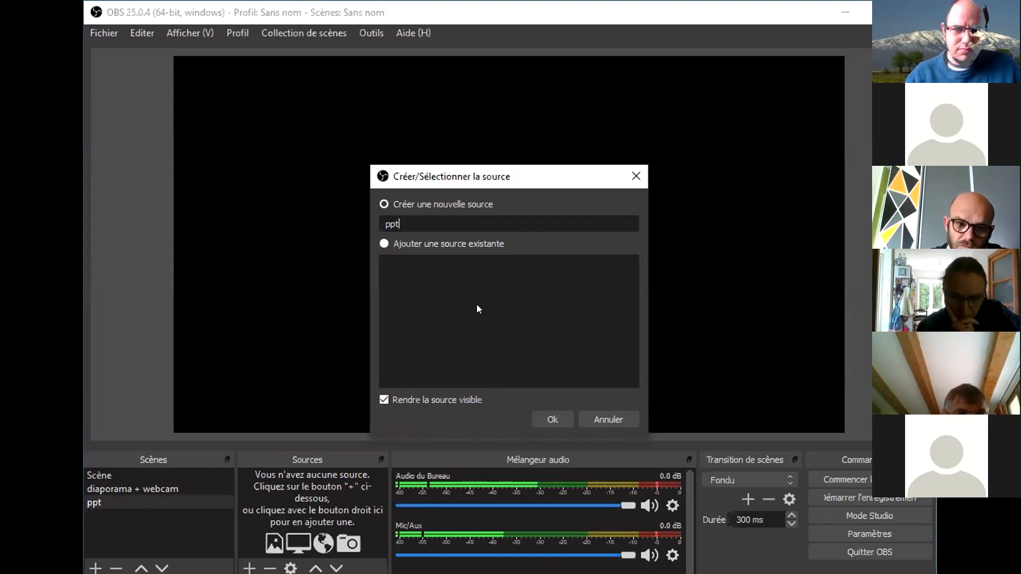
{"action": "left_click", "coordinate": [551, 412]}
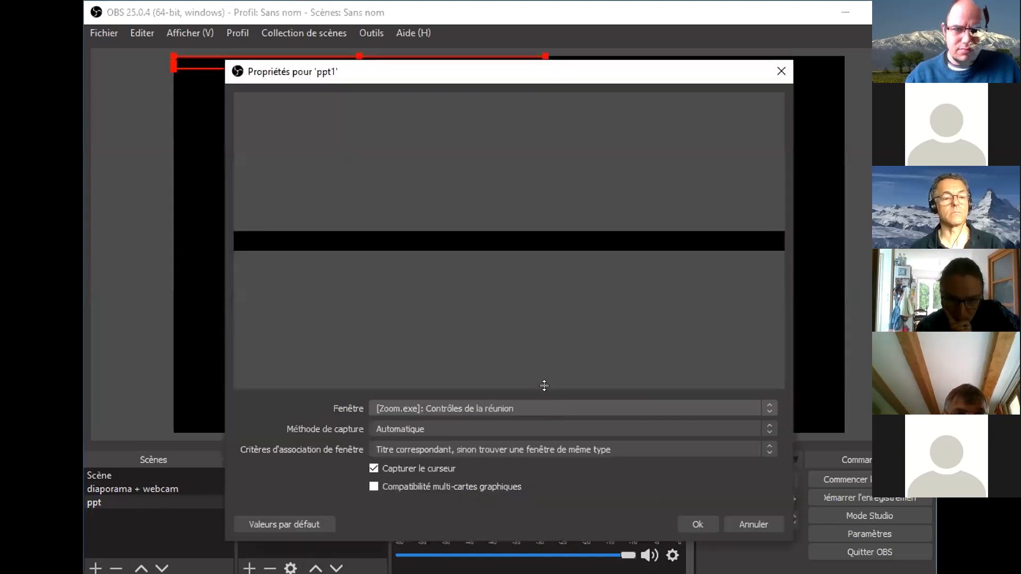
Review the windows and capture methods offered for ppt1, and accept its properties with the capture method kept on Automatique
{"action": "left_click", "coordinate": [769, 408]}
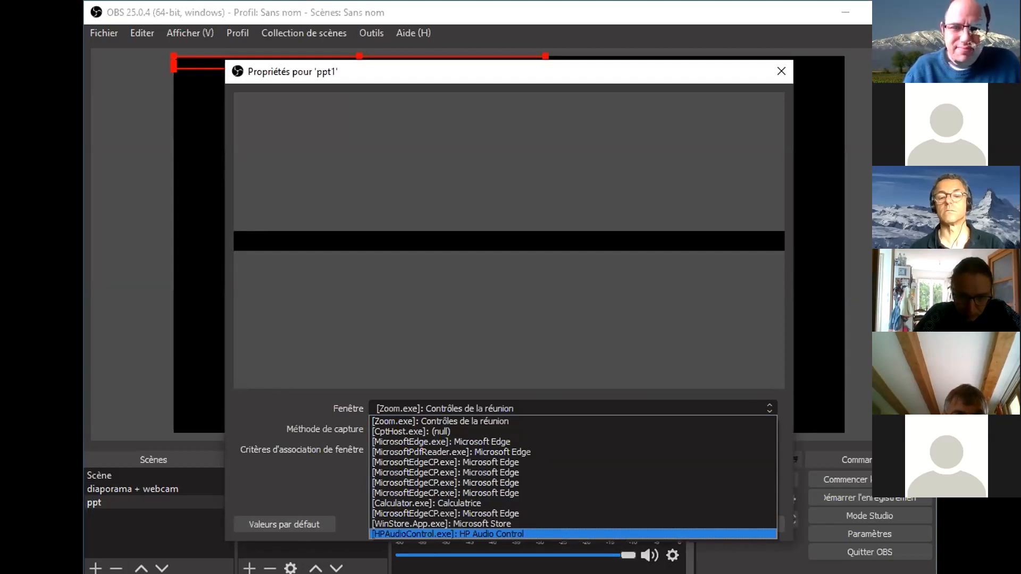
{"action": "key", "text": "alt+Tab"}
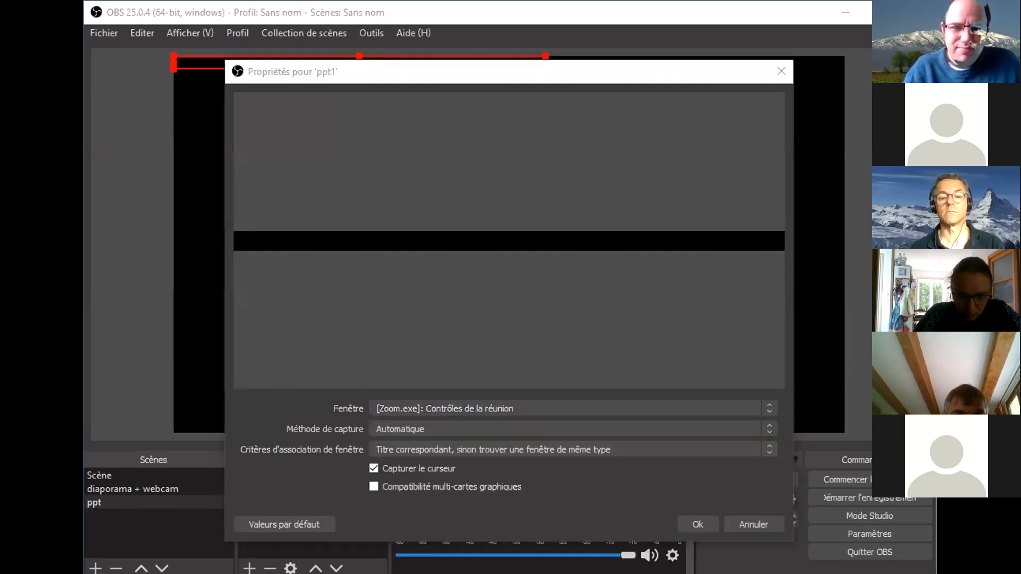
{"action": "left_click", "coordinate": [844, 12]}
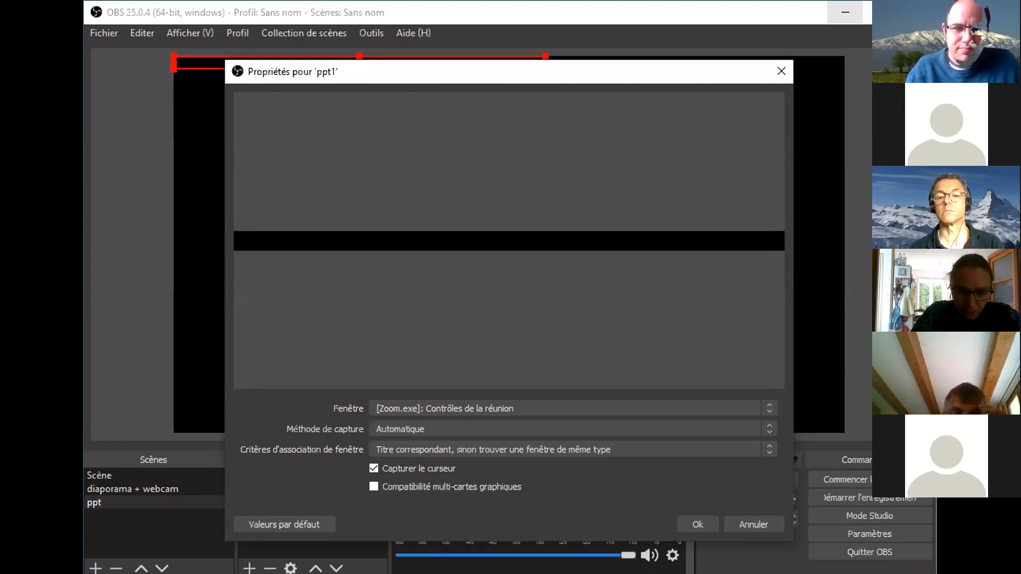
{"action": "left_click", "coordinate": [768, 412]}
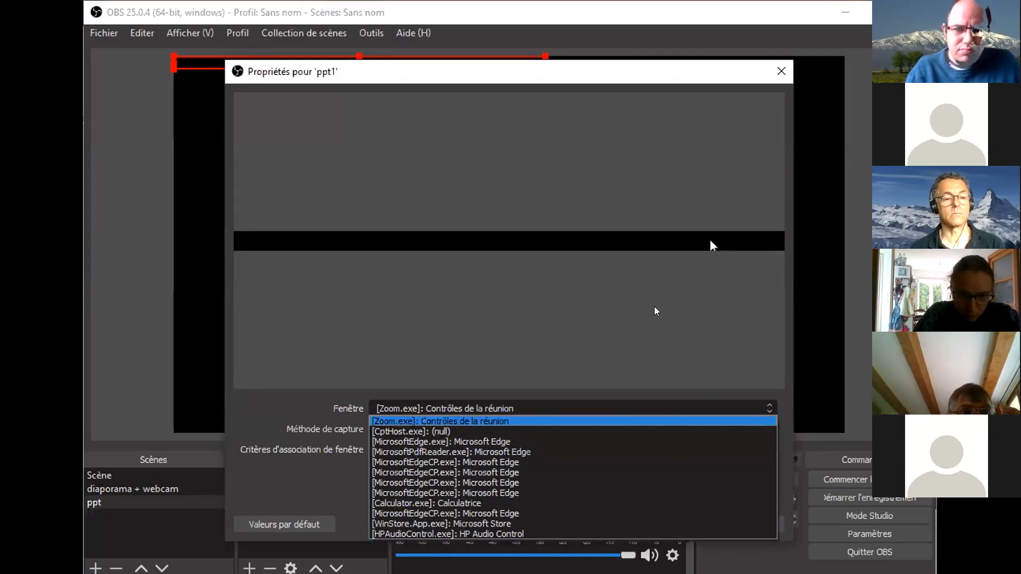
{"action": "left_click", "coordinate": [311, 481]}
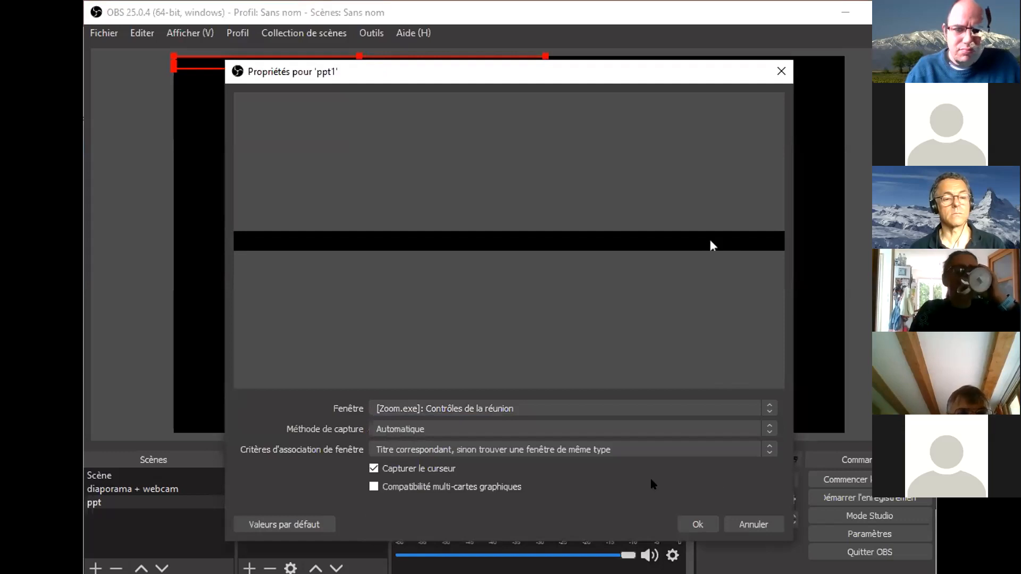
{"action": "left_click", "coordinate": [770, 432]}
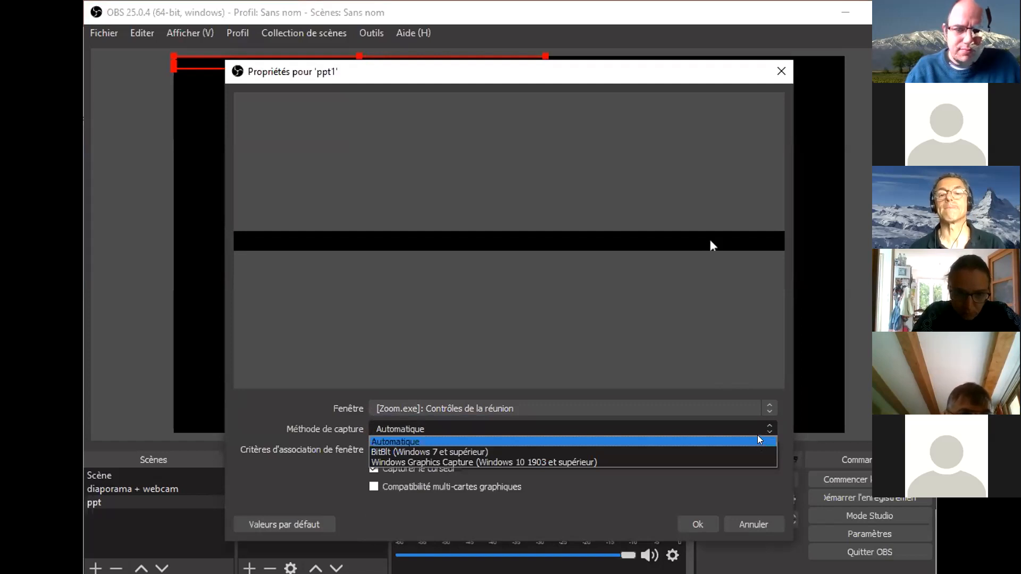
{"action": "left_click", "coordinate": [760, 441]}
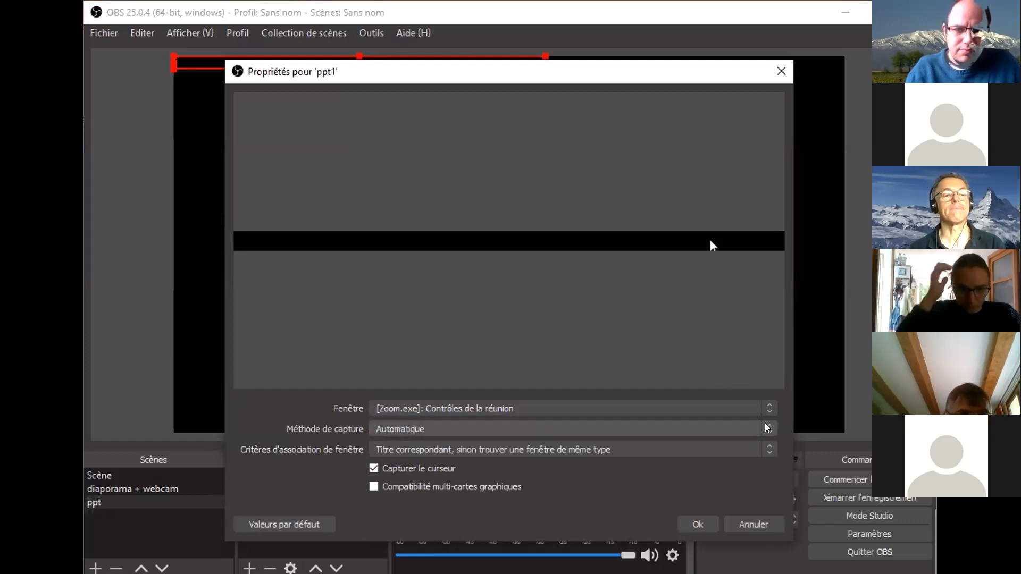
{"action": "left_click", "coordinate": [683, 526]}
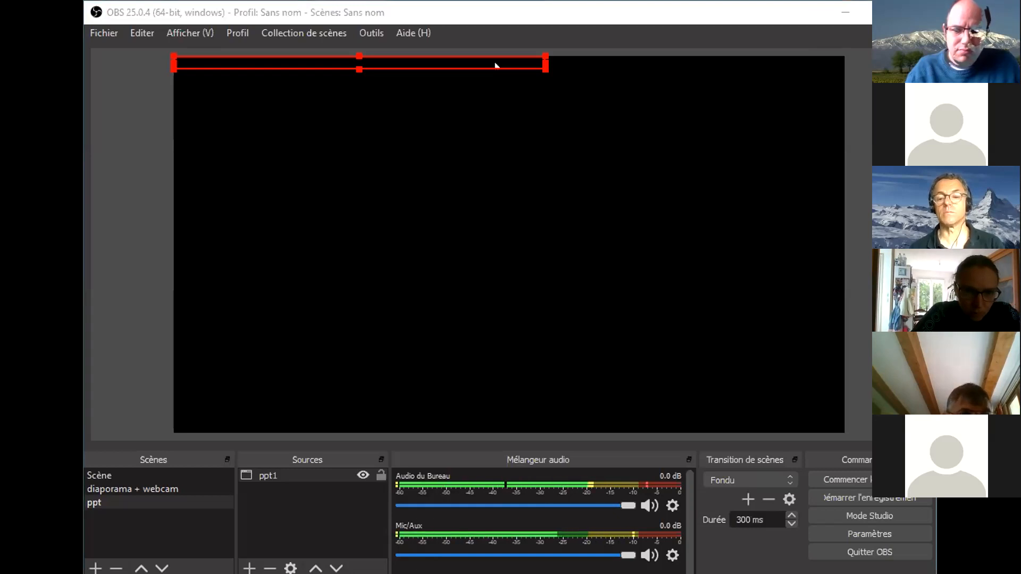
Set the ppt1 source to capture the window "Diaporama PowerPoint - La Connaissance du jeu - PowerPoint"
{"action": "left_click", "coordinate": [477, 432]}
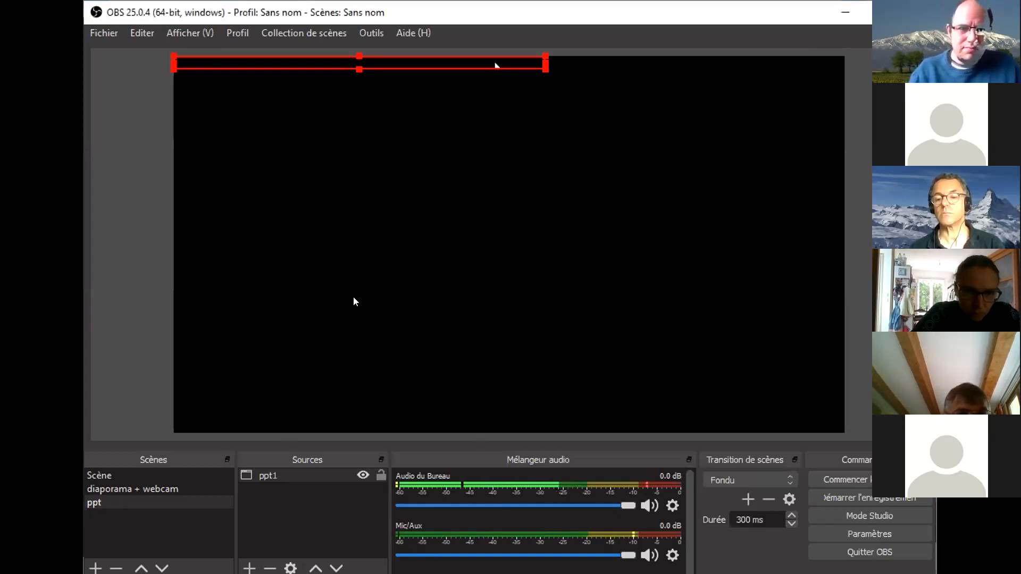
{"action": "left_click", "coordinate": [262, 474]}
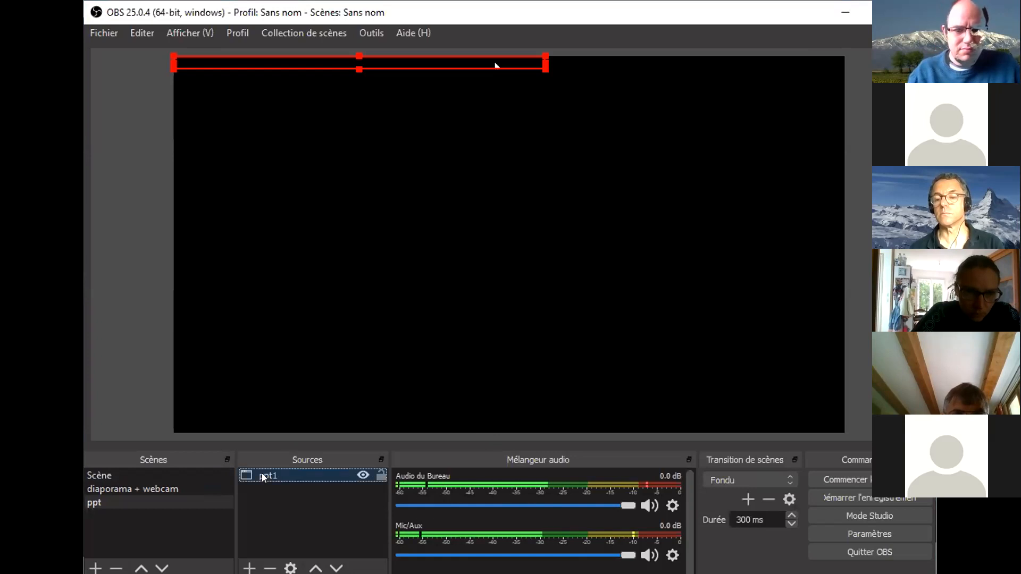
{"action": "double_click", "coordinate": [262, 477]}
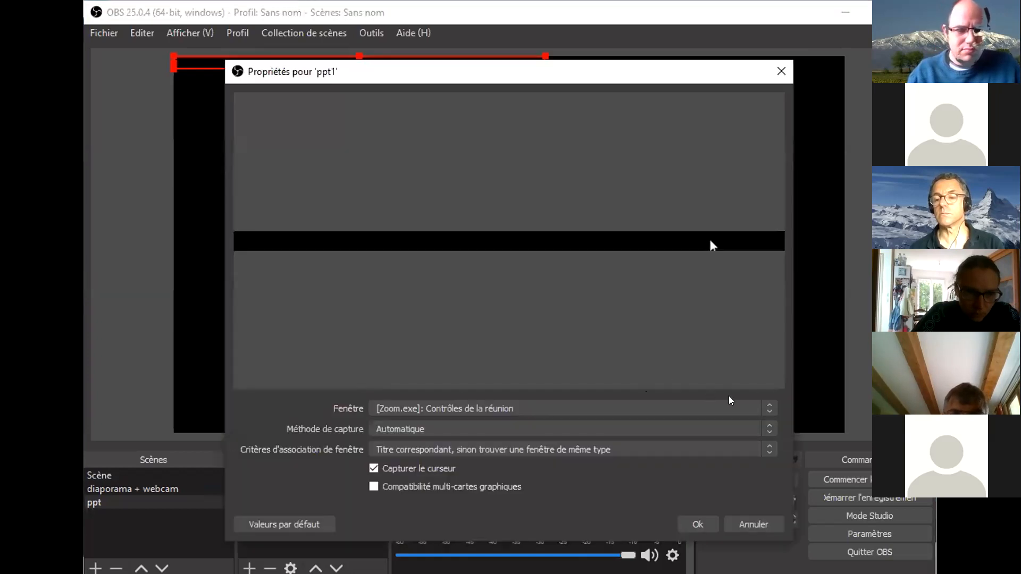
{"action": "left_click", "coordinate": [768, 409]}
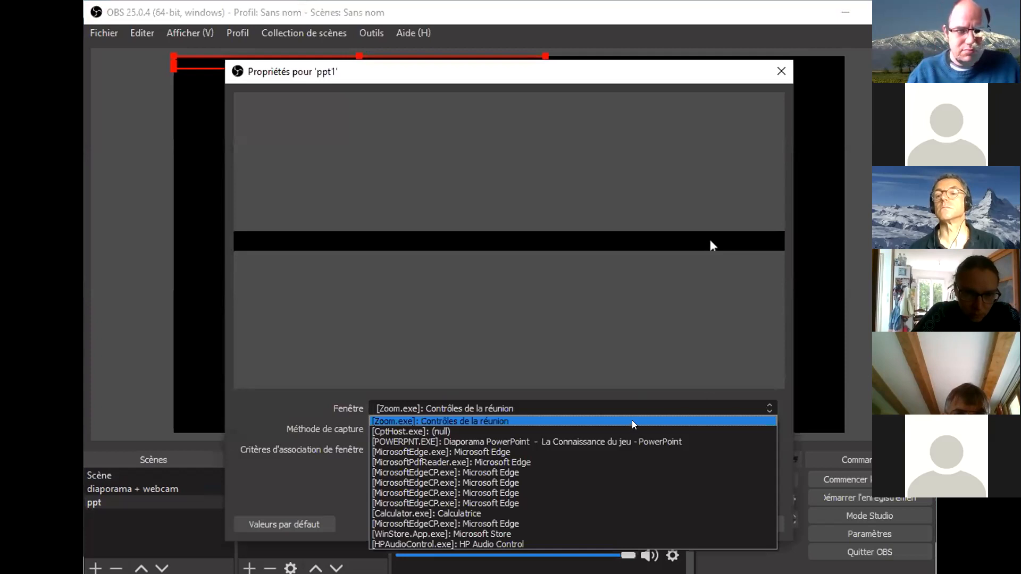
{"action": "left_click", "coordinate": [584, 442]}
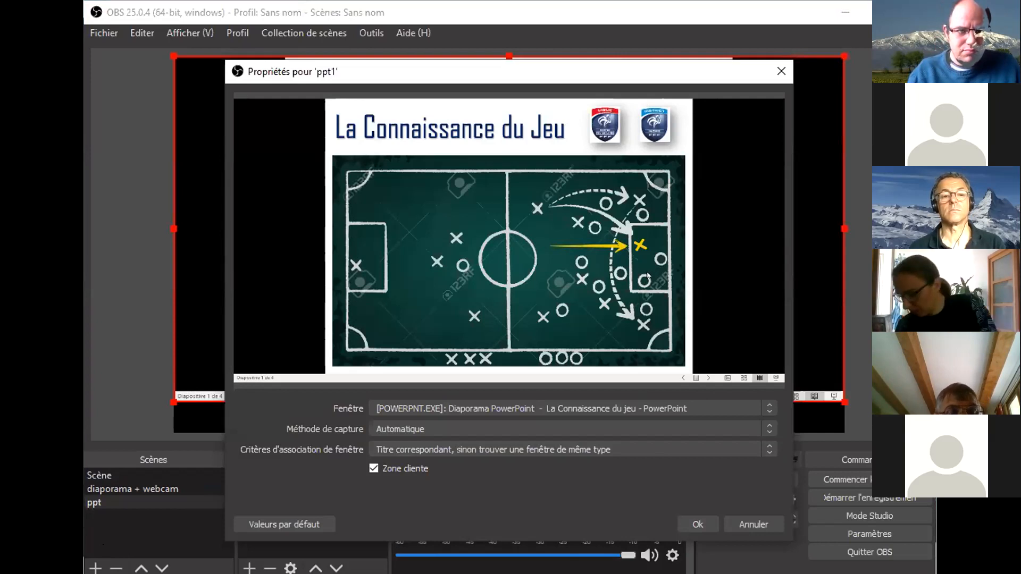
{"action": "left_click", "coordinate": [687, 524]}
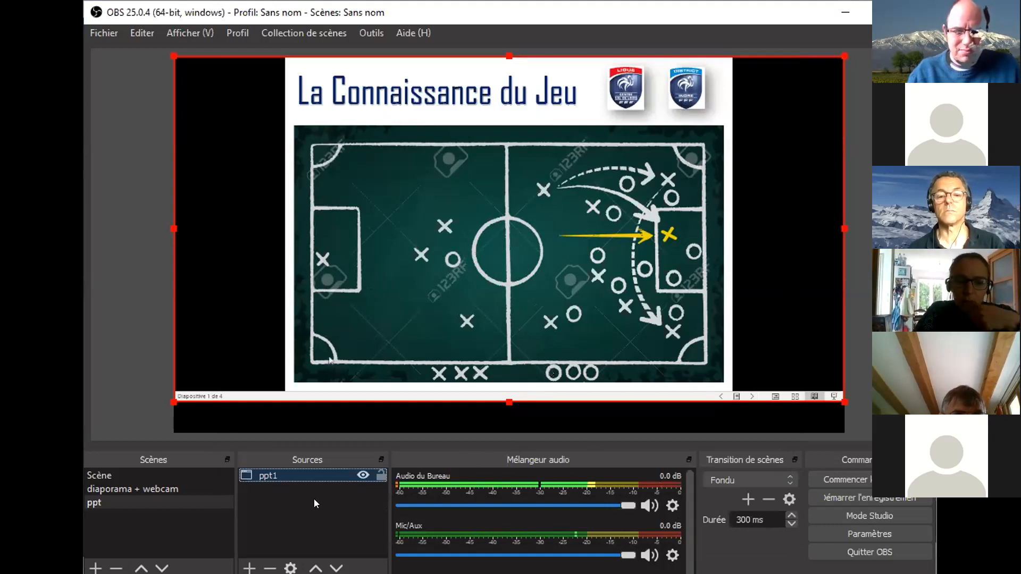
Add a video capture device source using the HP HD Camera and shrink it into the upper-left corner of the slideshow
{"action": "left_click", "coordinate": [249, 568]}
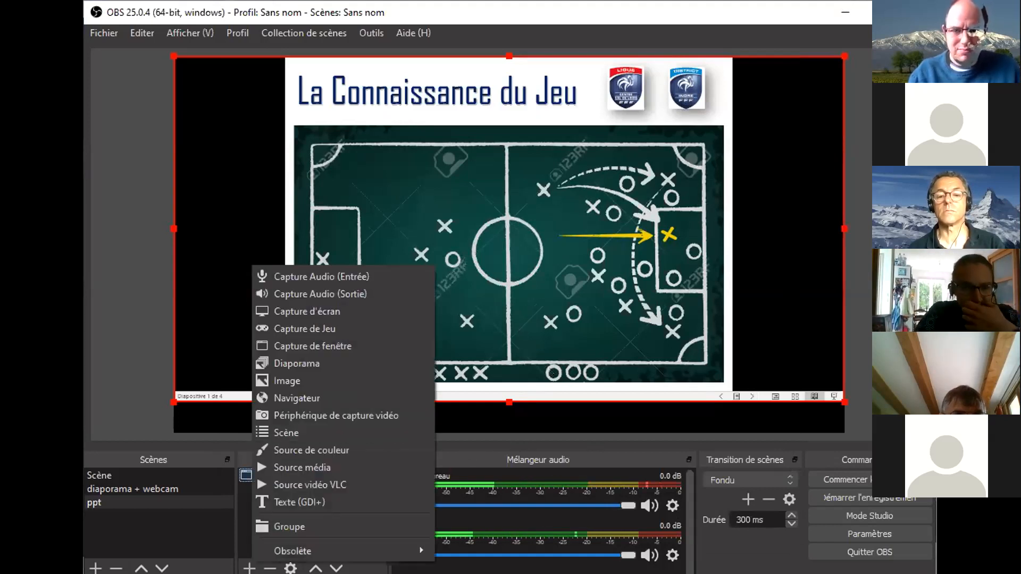
{"action": "left_click", "coordinate": [366, 415]}
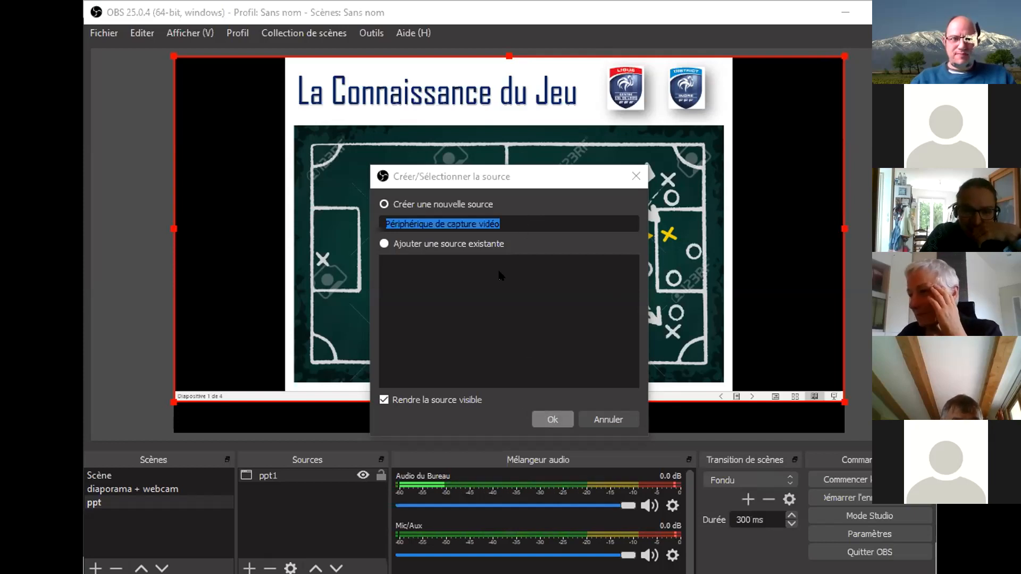
{"action": "key", "text": "Return"}
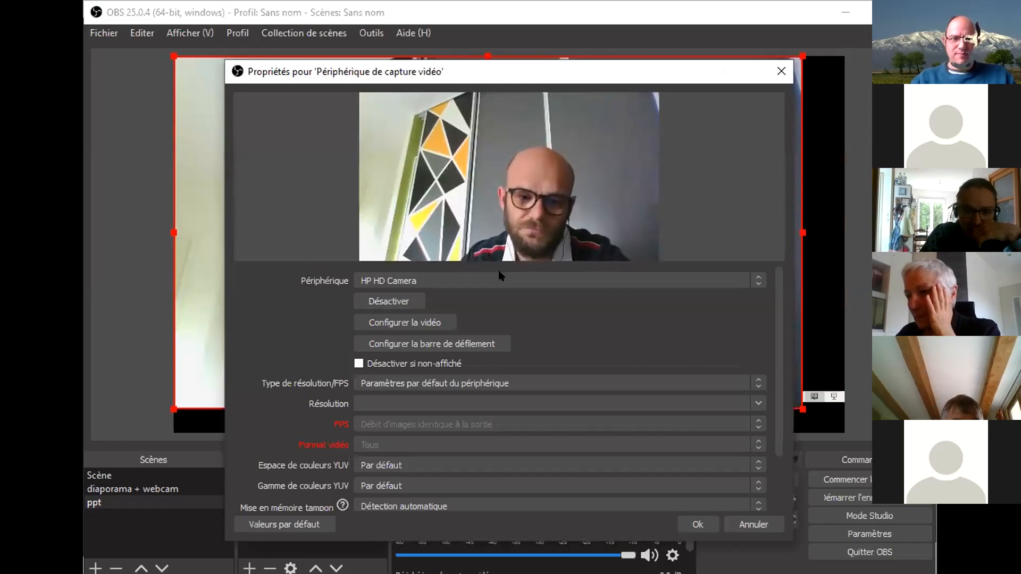
{"action": "left_click", "coordinate": [684, 521]}
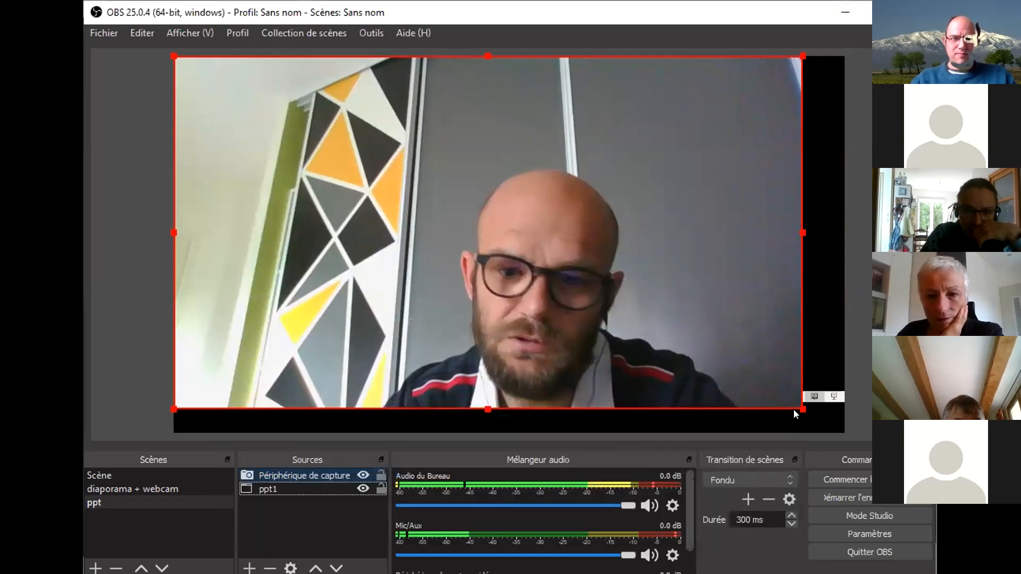
{"action": "left_click_drag", "start_coordinate": [794, 409], "coordinate": [236, 139]}
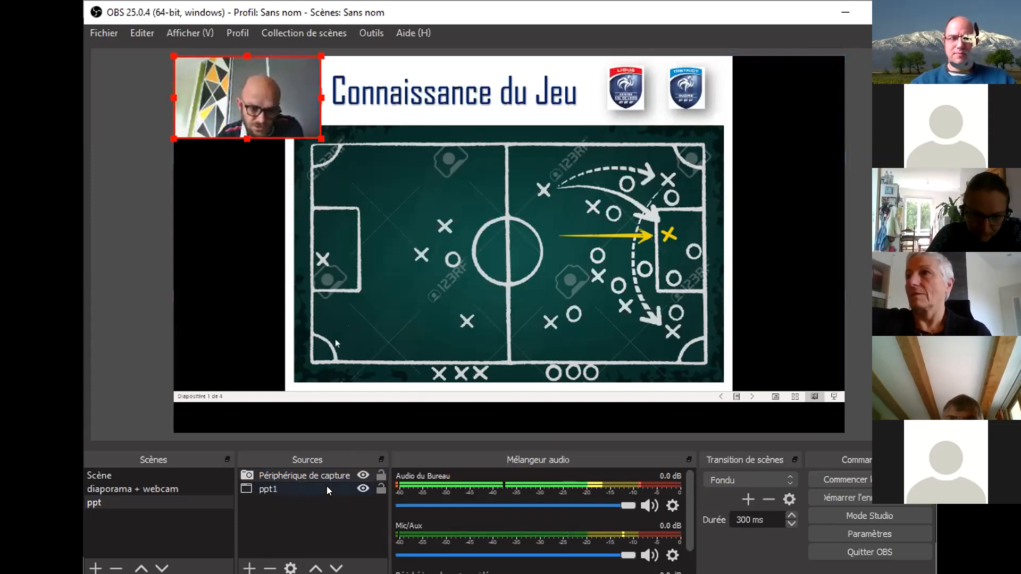
Start recording, switch to the PowerPoint slideshow to advance it to slide 4, and return to OBS
{"action": "left_click", "coordinate": [857, 497]}
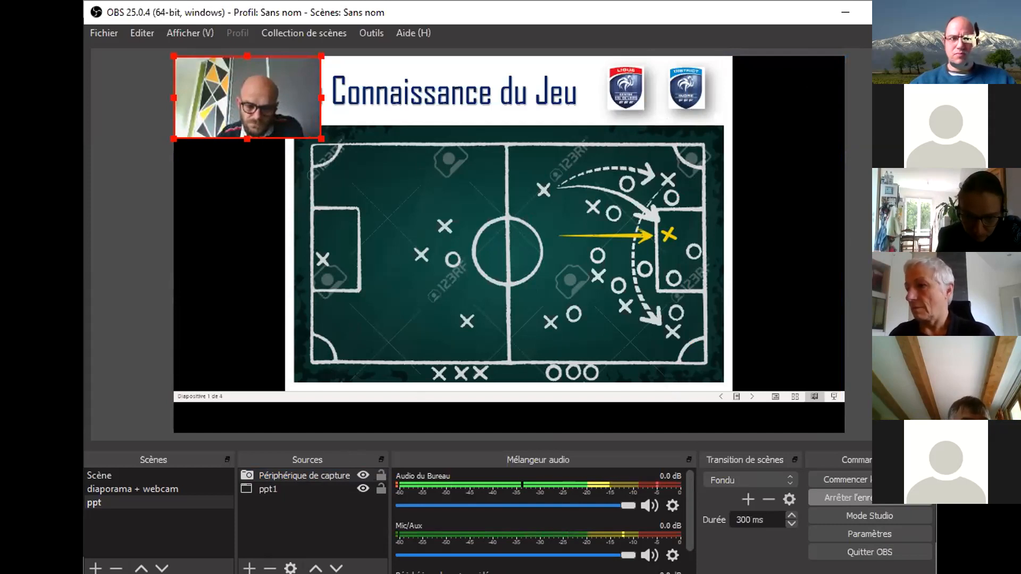
{"action": "key", "text": "alt+Tab"}
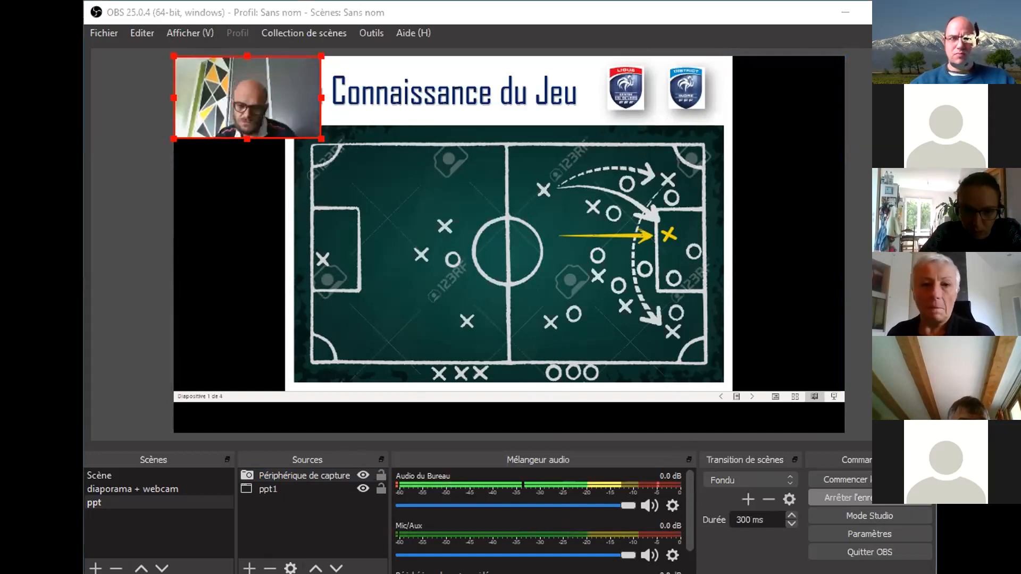
{"action": "key", "text": "alt+Tab"}
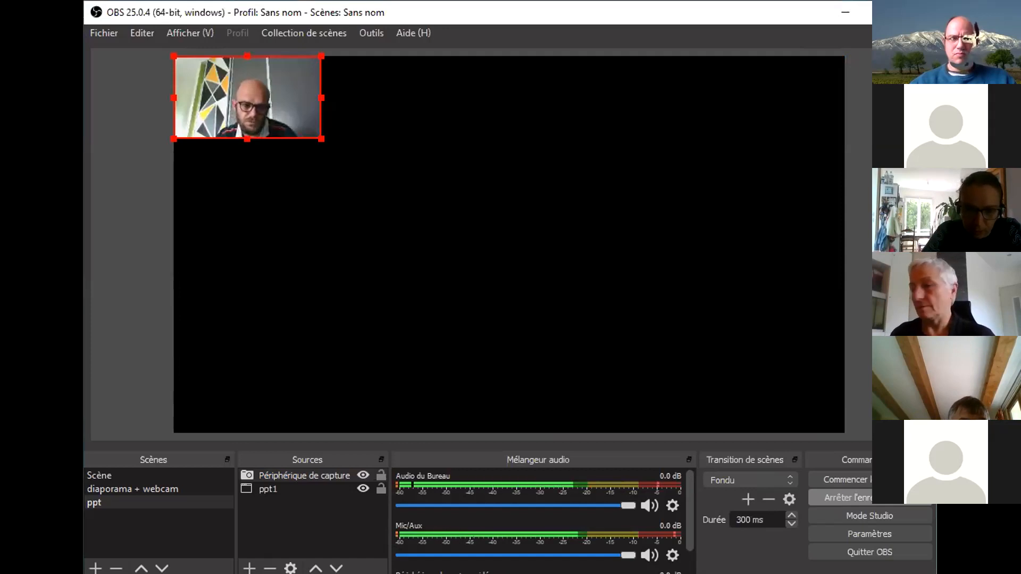
{"action": "key", "text": "alt+Tab"}
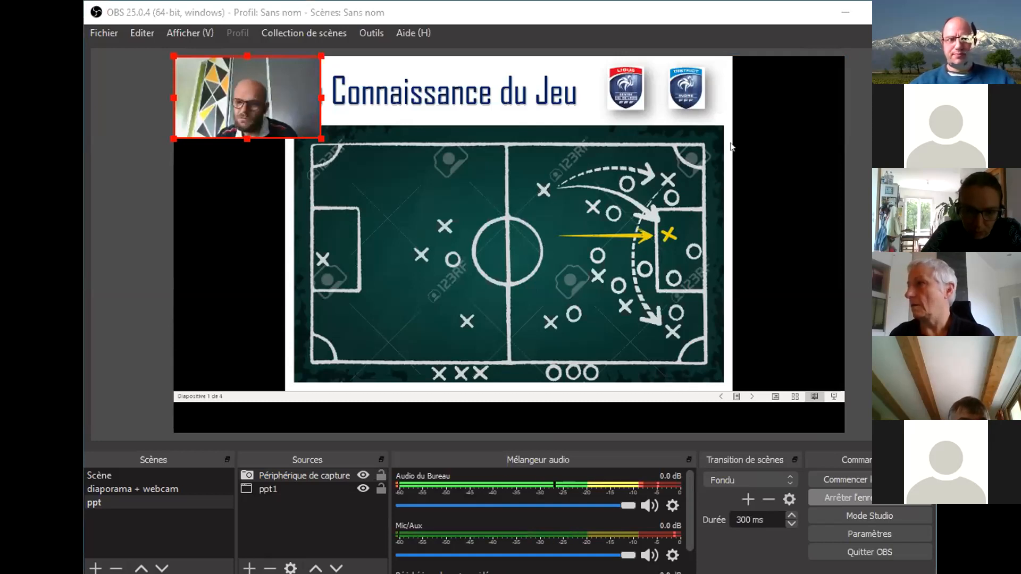
{"action": "key", "text": "alt+Tab"}
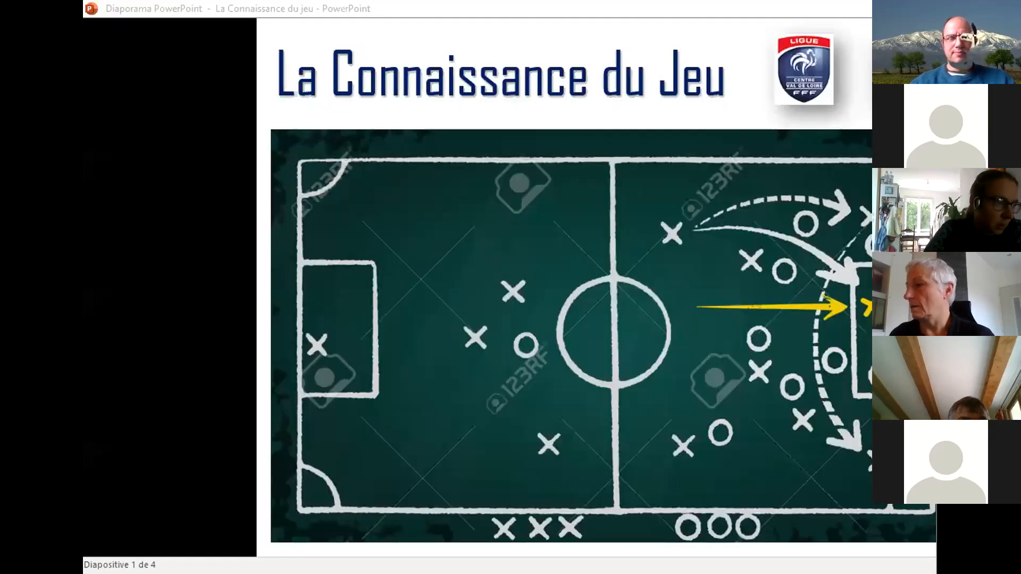
{"action": "key", "text": "alt+Tab"}
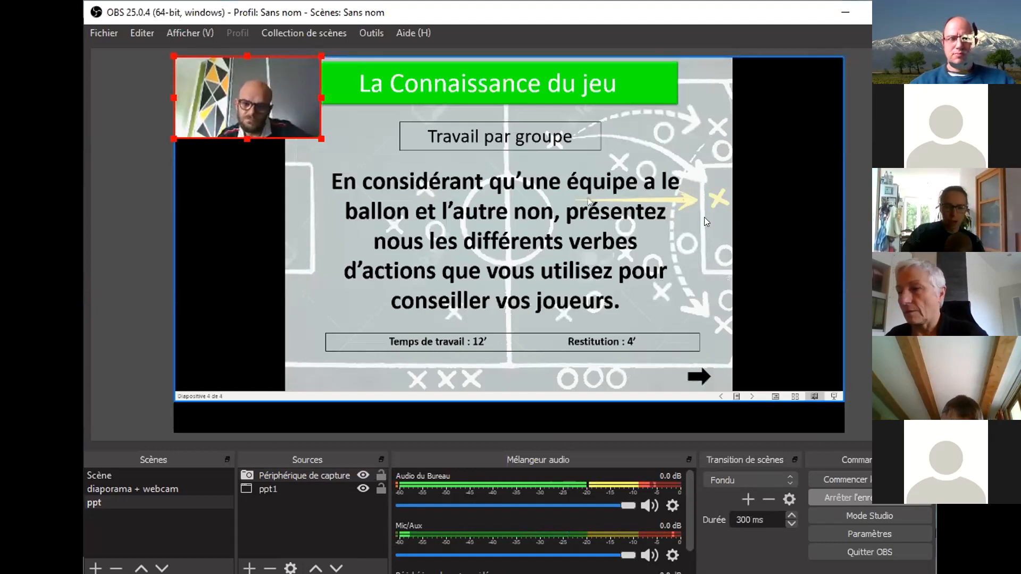
Stop the recording and show the saved recordings
{"action": "left_click", "coordinate": [848, 499]}
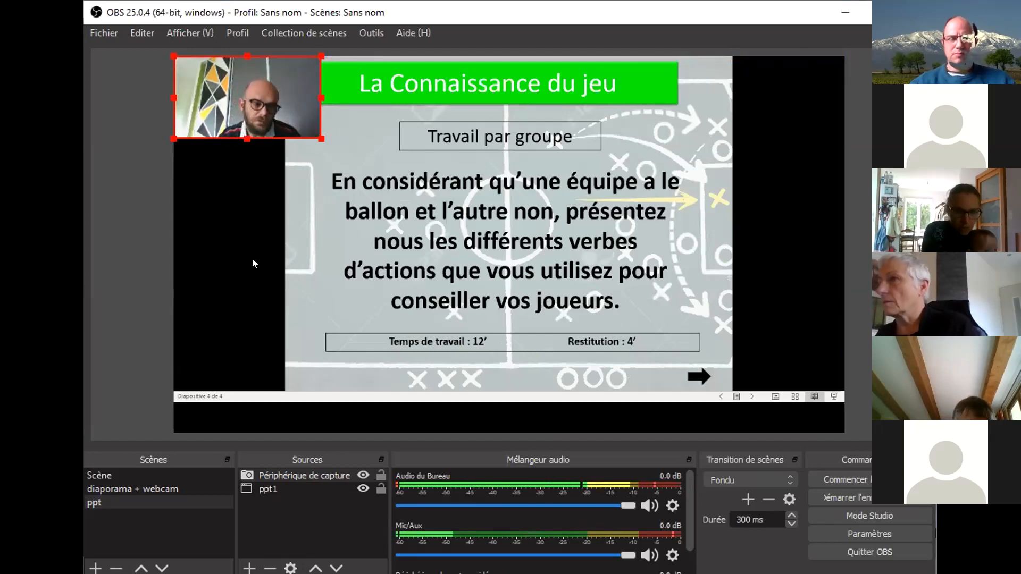
{"action": "left_click", "coordinate": [101, 35]}
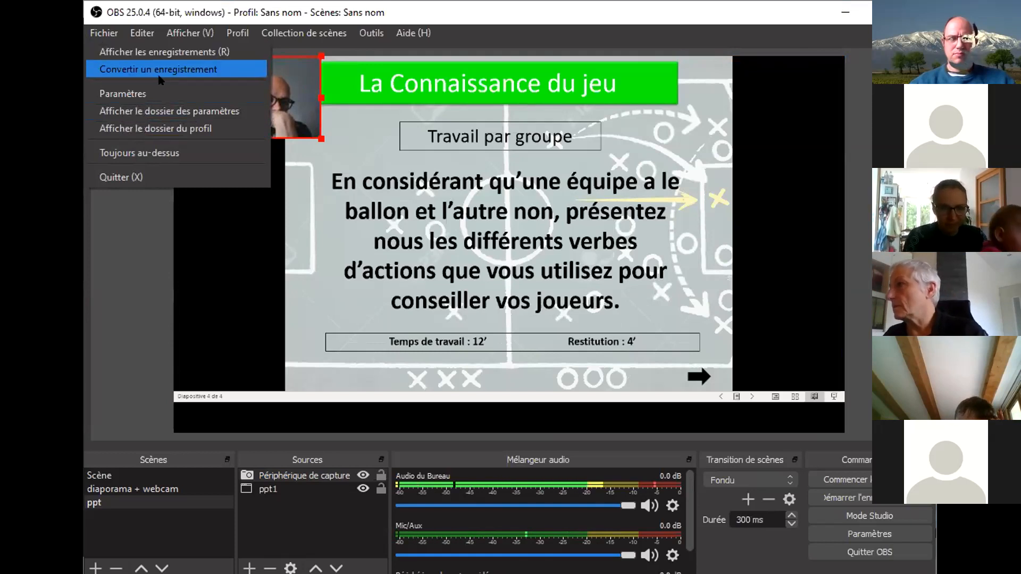
{"action": "left_click", "coordinate": [158, 51]}
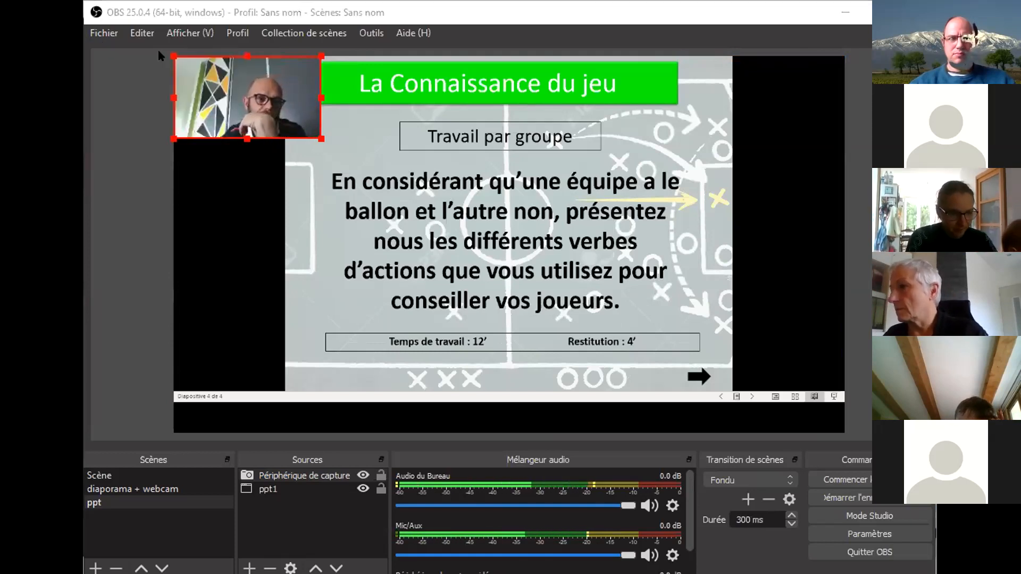
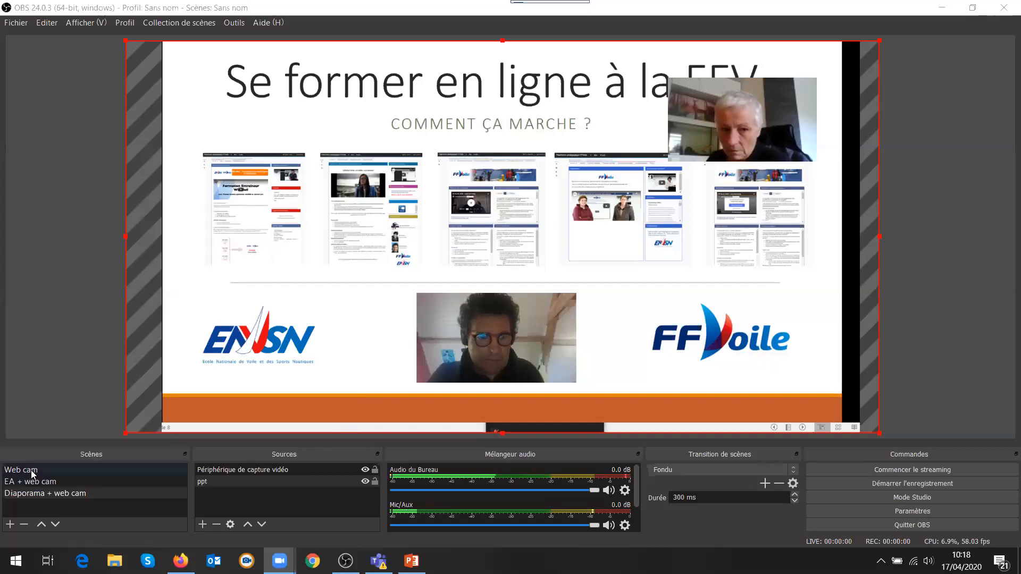
{"action": "left_click", "coordinate": [32, 471]}
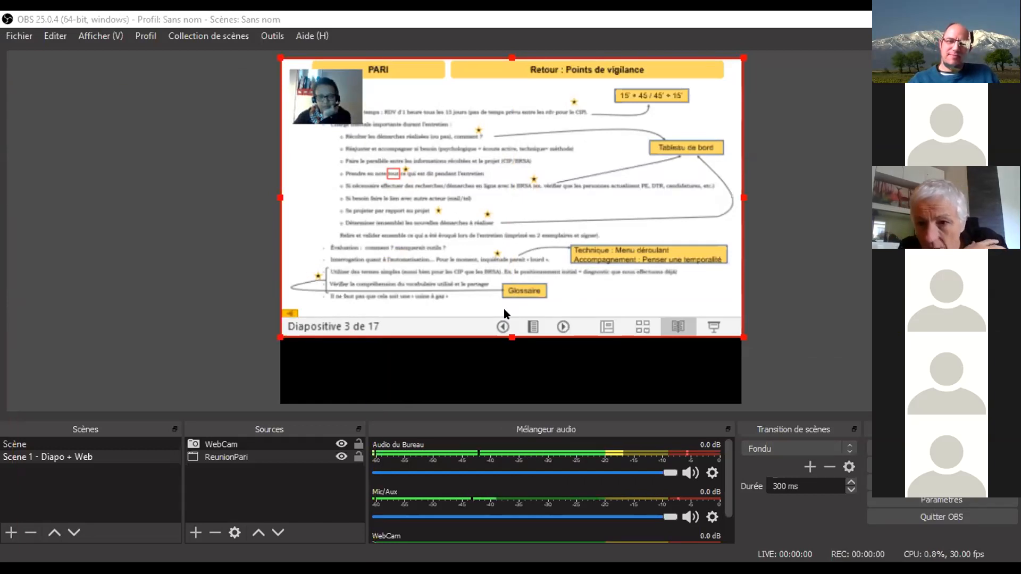
{"action": "left_click_drag", "start_coordinate": [508, 335], "coordinate": [507, 335]}
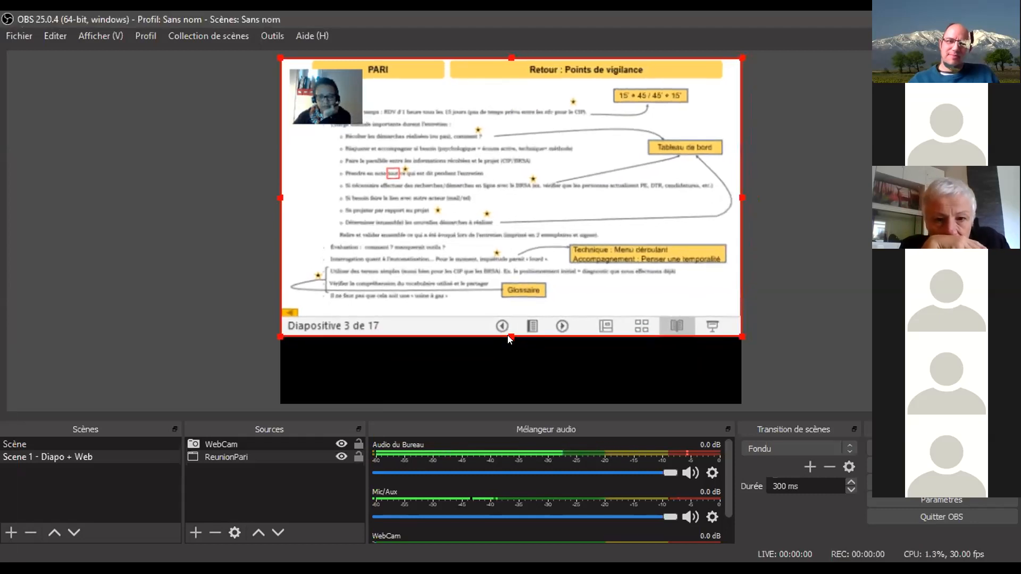
Set both the base canvas and output resolutions to 1280x720 in the video settings and apply them
{"action": "left_click", "coordinate": [14, 34]}
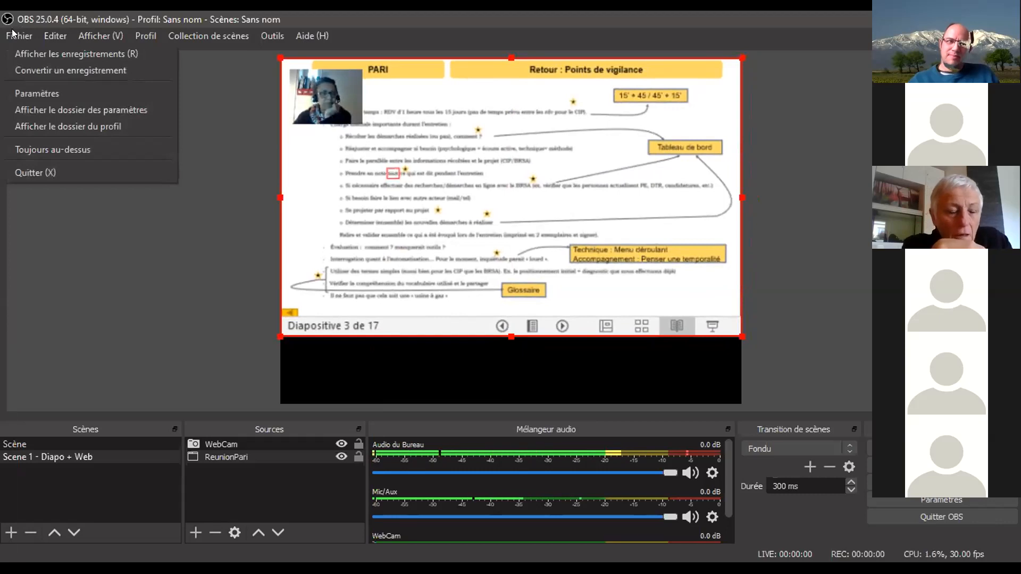
{"action": "left_click", "coordinate": [49, 93]}
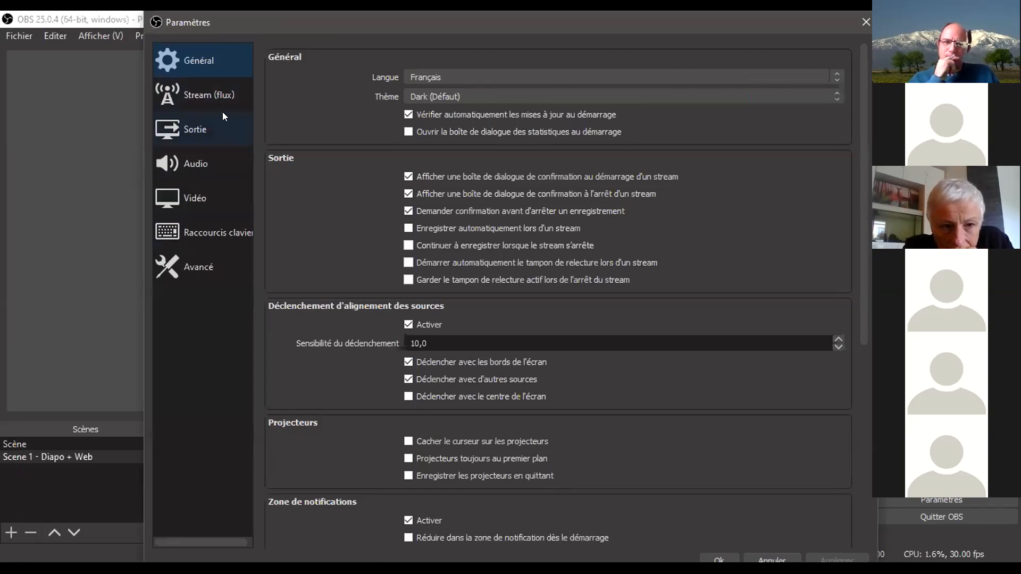
{"action": "left_click", "coordinate": [182, 198]}
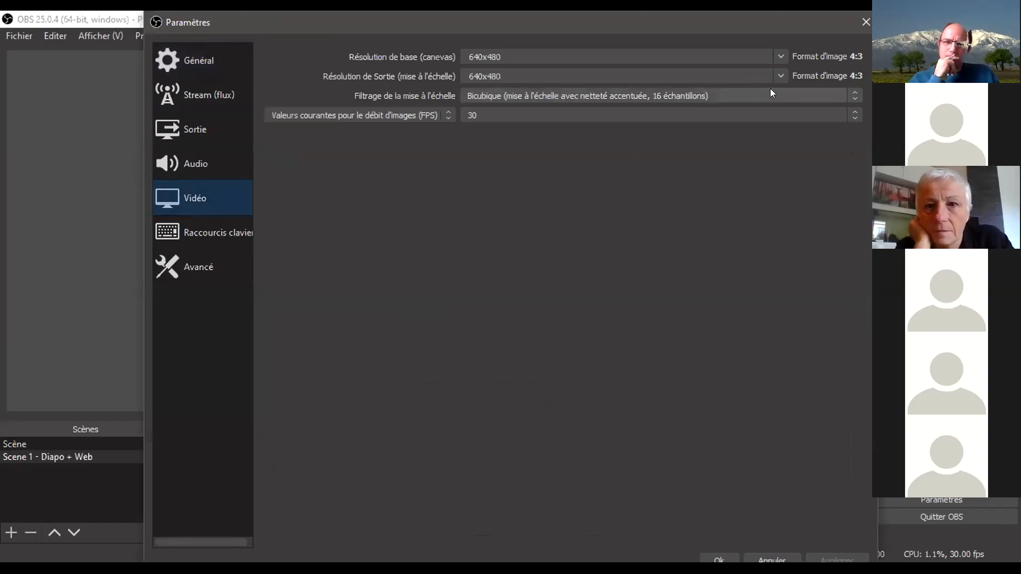
{"action": "left_click", "coordinate": [780, 51]}
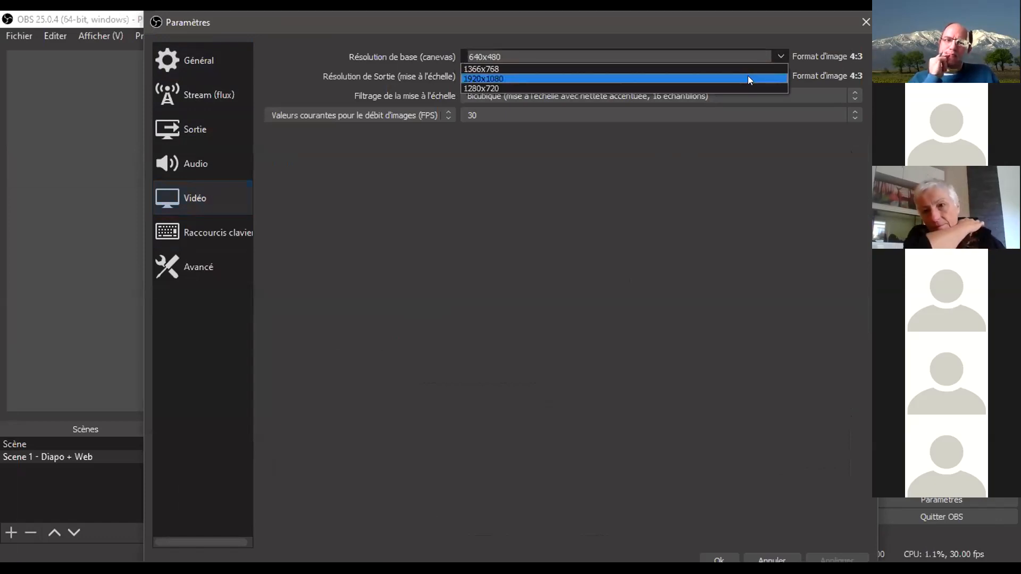
{"action": "left_click", "coordinate": [748, 87]}
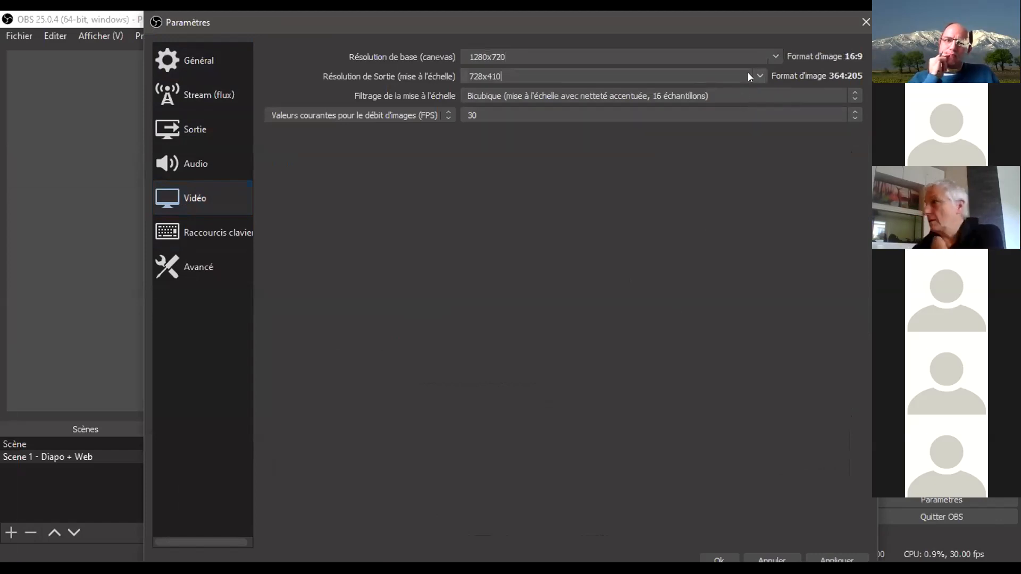
{"action": "left_click", "coordinate": [759, 77]}
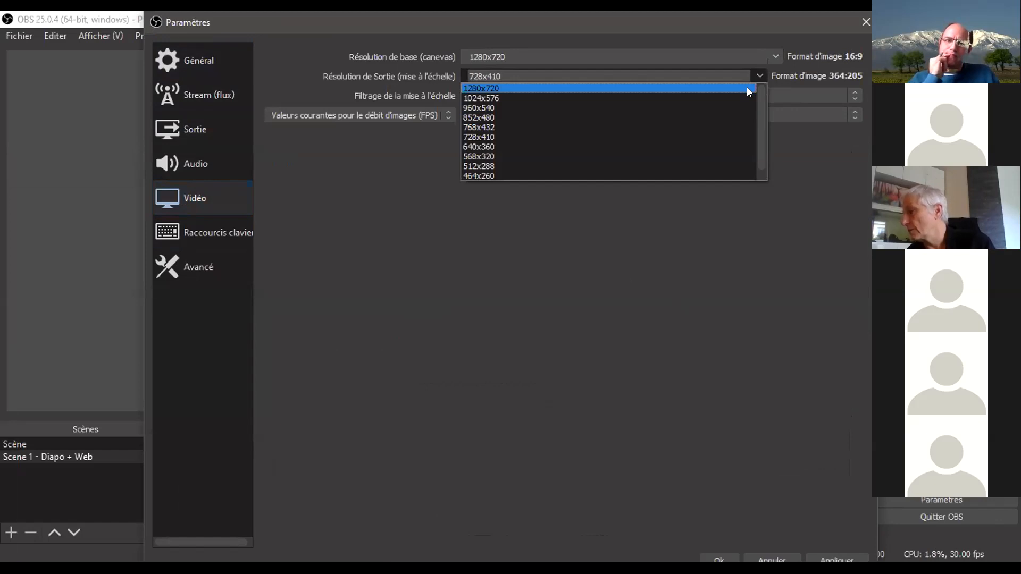
{"action": "left_click", "coordinate": [747, 88]}
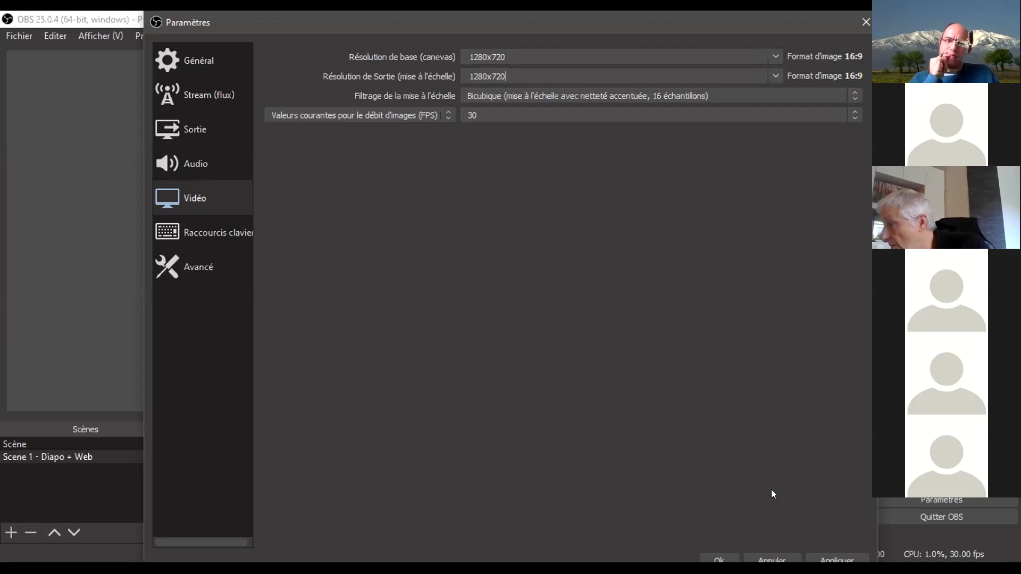
{"action": "left_click", "coordinate": [719, 560]}
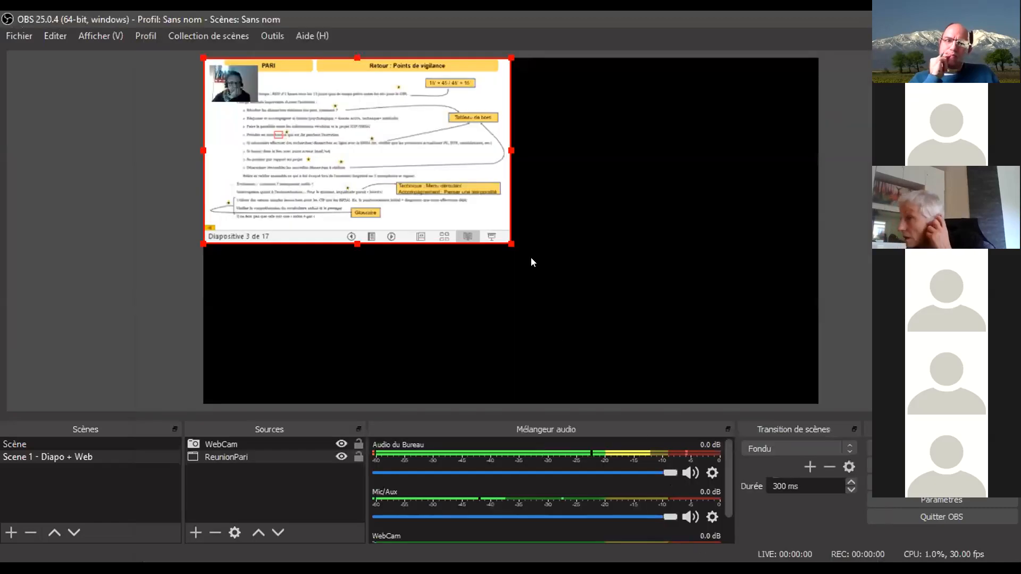
Enlarge the ReunionPari slide capture until it fills the whole canvas behind the webcam, and deselect it
{"action": "left_click_drag", "start_coordinate": [511, 243], "coordinate": [819, 408]}
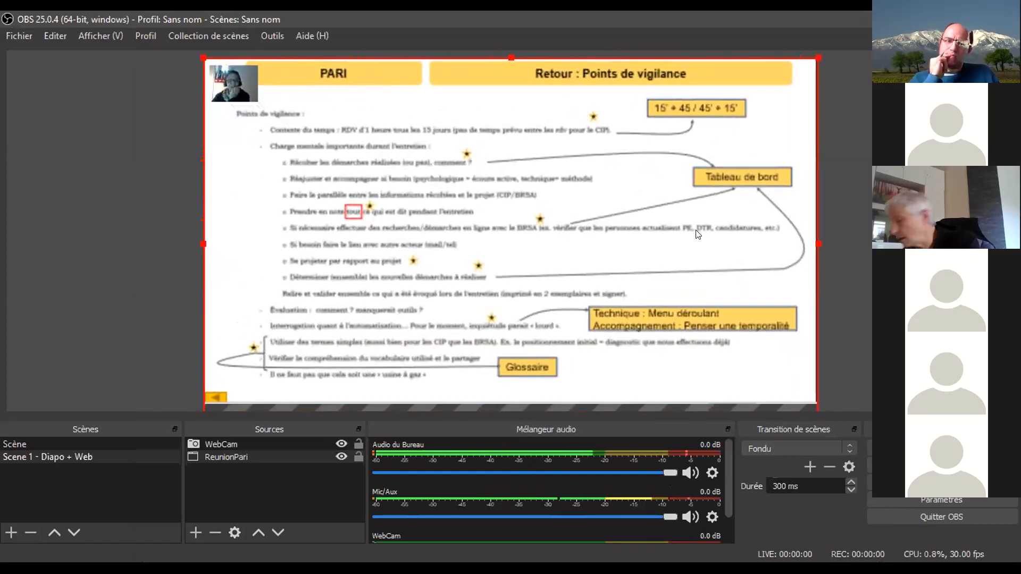
{"action": "left_click", "coordinate": [868, 264]}
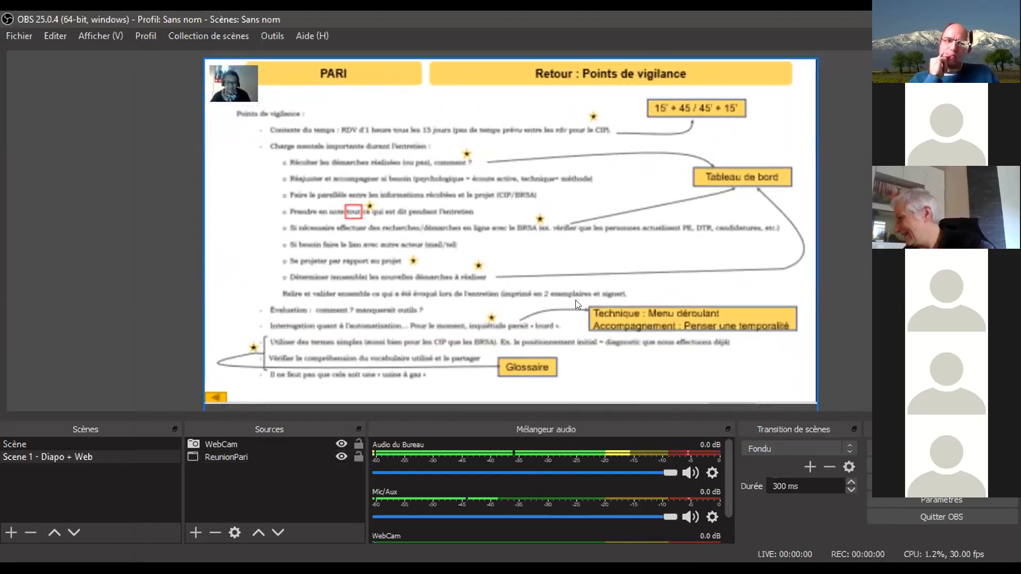
{"action": "left_click", "coordinate": [571, 263]}
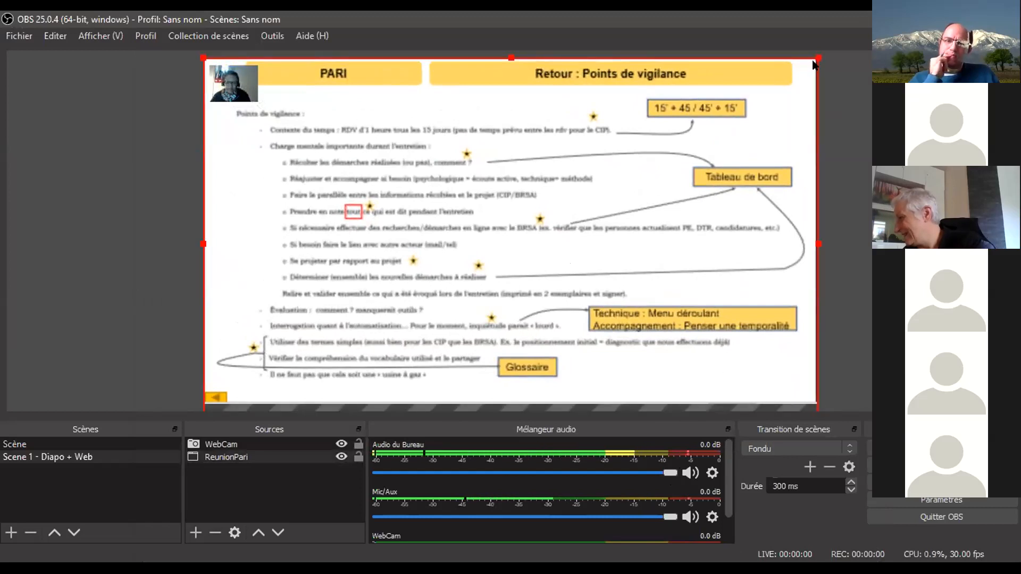
{"action": "left_click", "coordinate": [846, 66]}
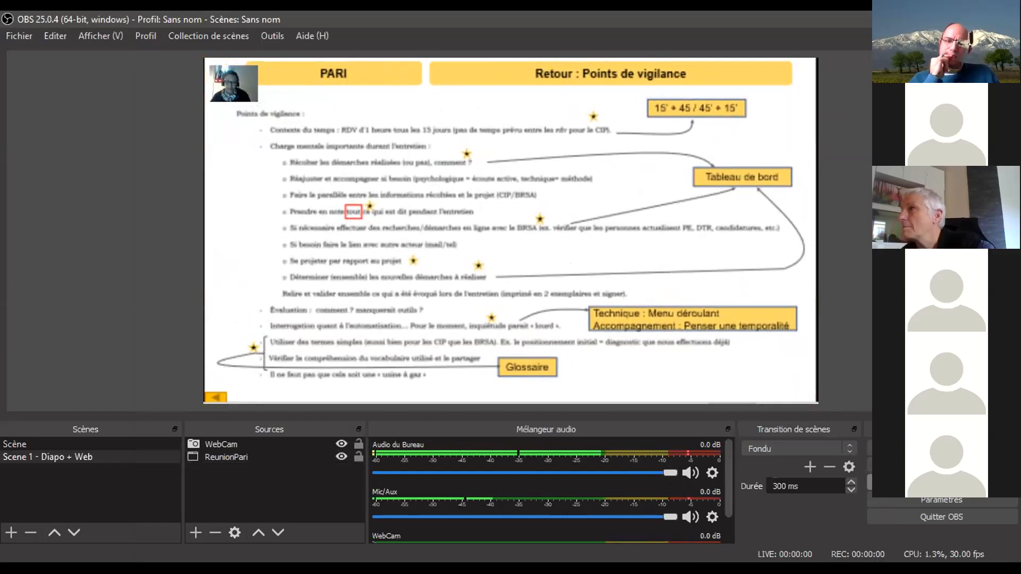
Turn Studio mode on and back off
{"action": "left_click", "coordinate": [941, 482]}
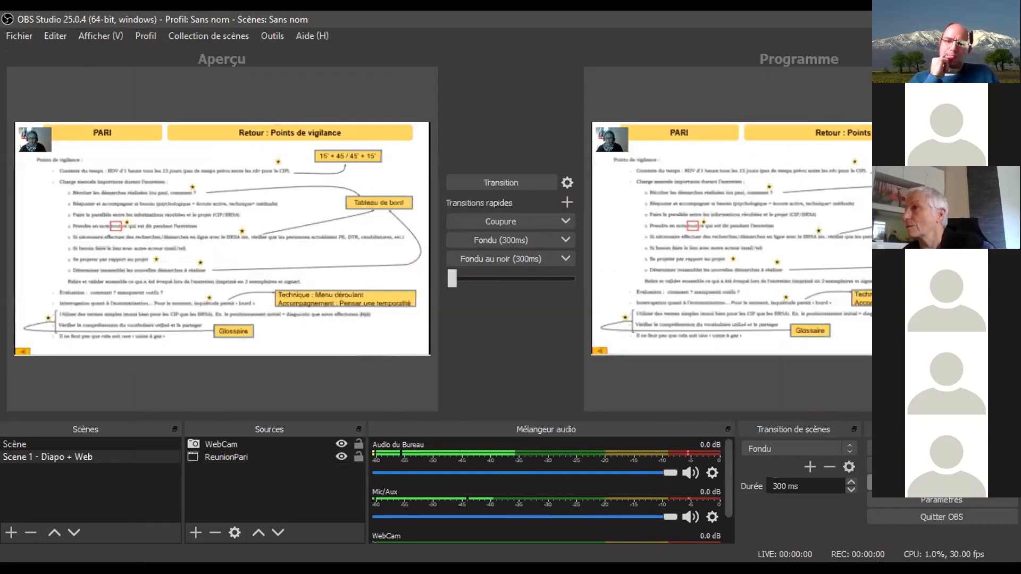
{"action": "left_click", "coordinate": [941, 483]}
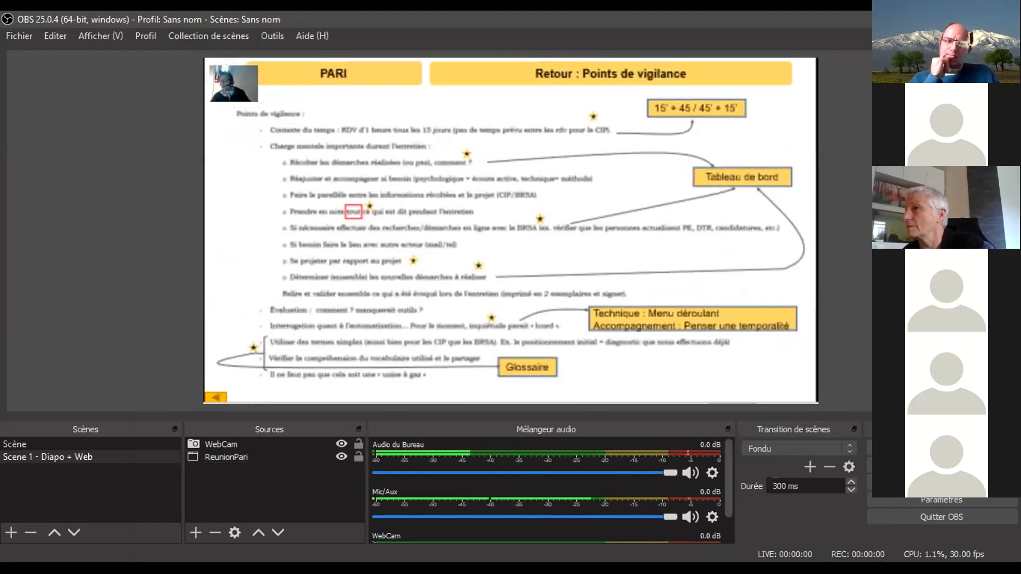
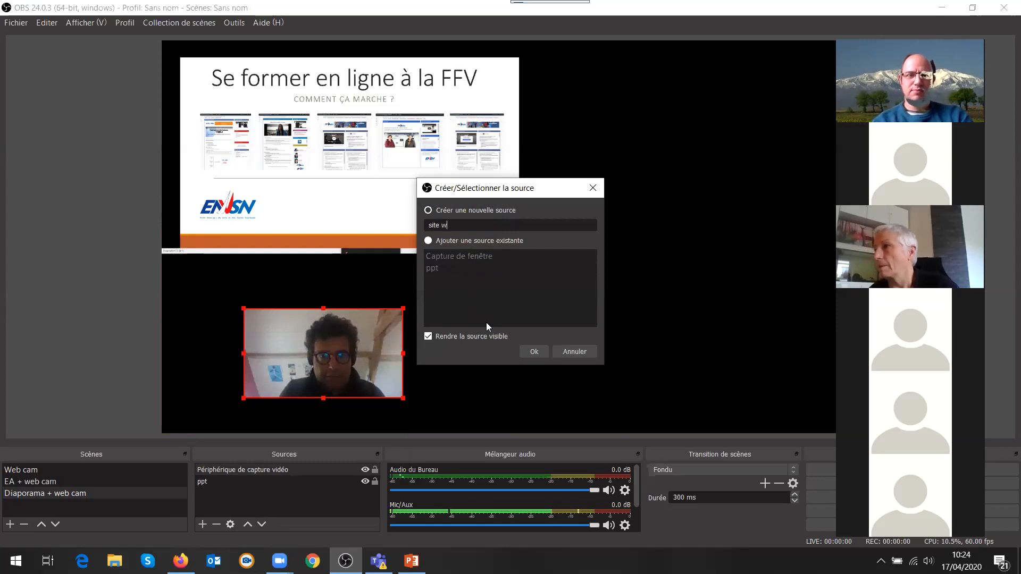
Create the window capture source "site web" and have it capture the Firefox window "Connexion - Plateforme pédagogique FFVoile"
{"action": "left_click", "coordinate": [532, 352]}
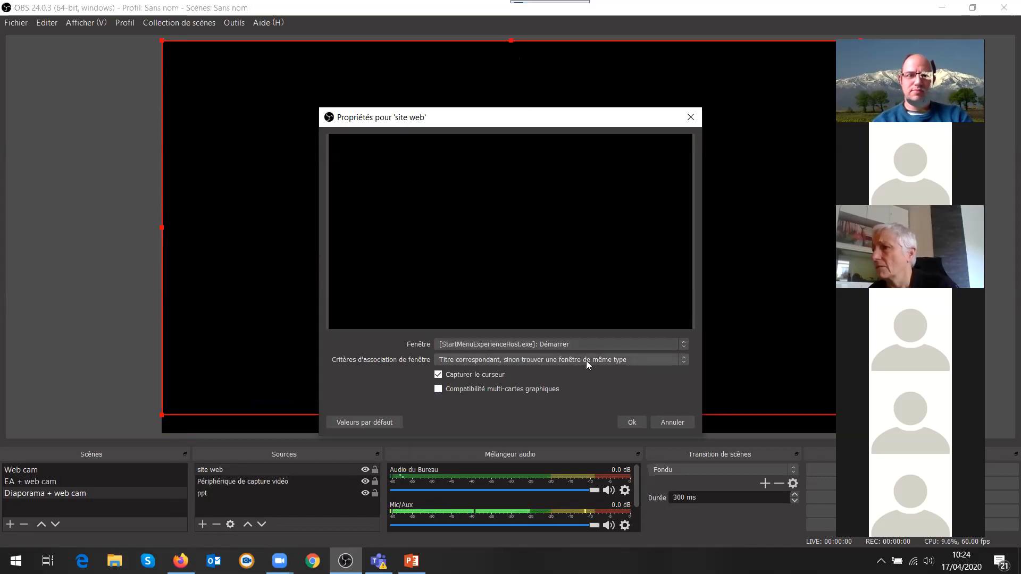
{"action": "left_click", "coordinate": [684, 346]}
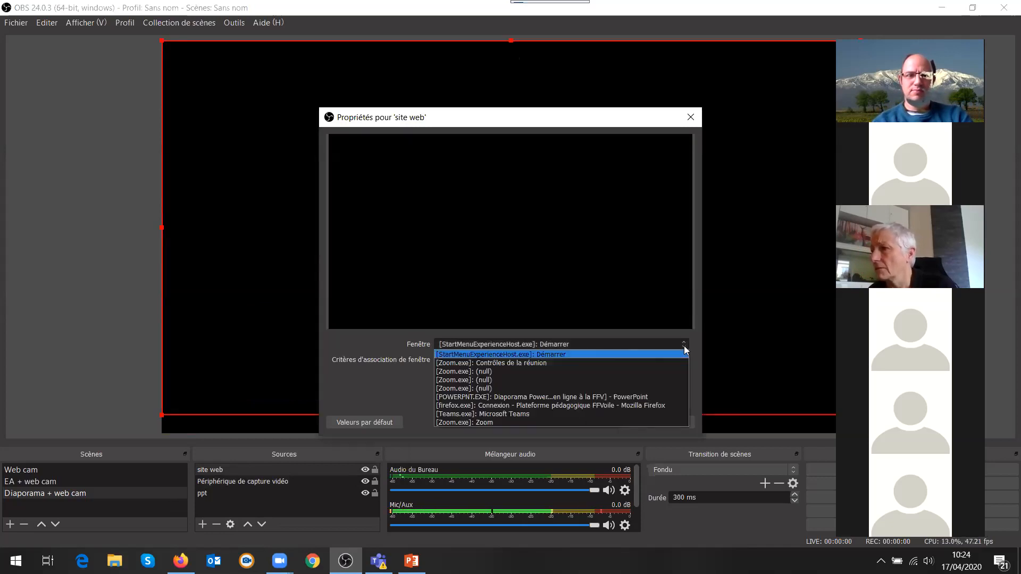
{"action": "left_click", "coordinate": [600, 406]}
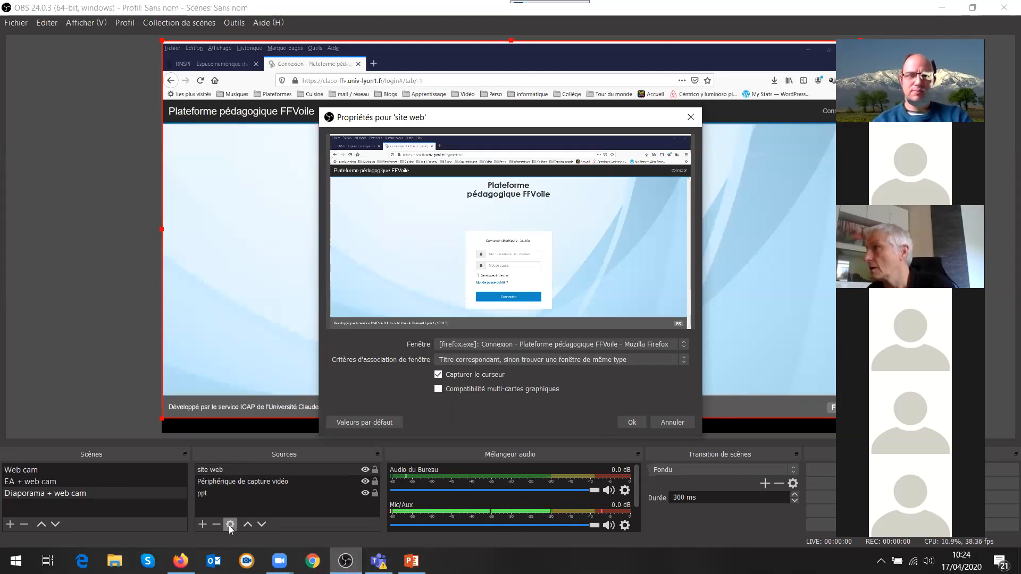
{"action": "left_click", "coordinate": [628, 422]}
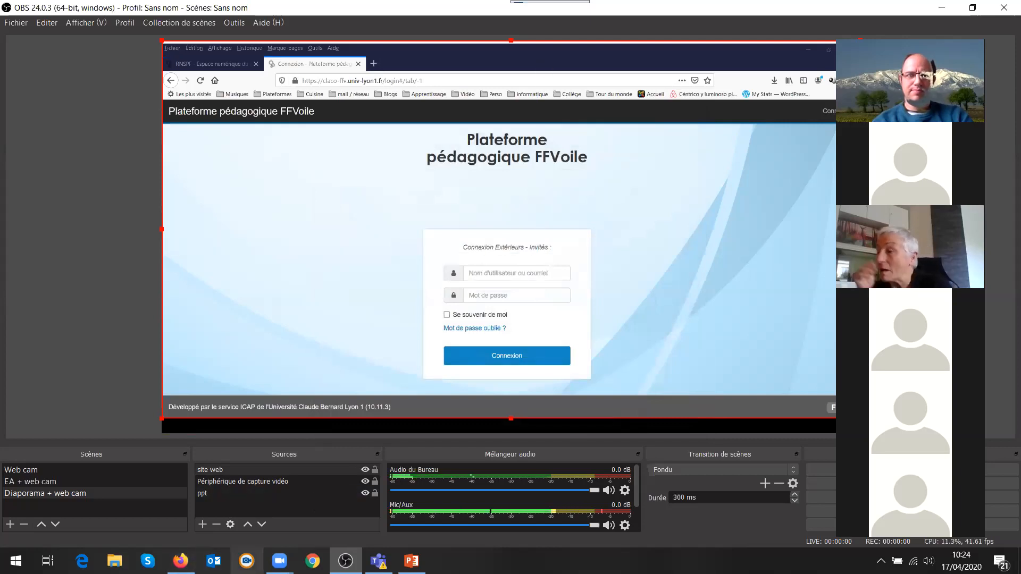
Switch to Firefox, take its window out of full size and narrow it to reshape the captured page, and return to OBS
{"action": "left_click", "coordinate": [181, 560]}
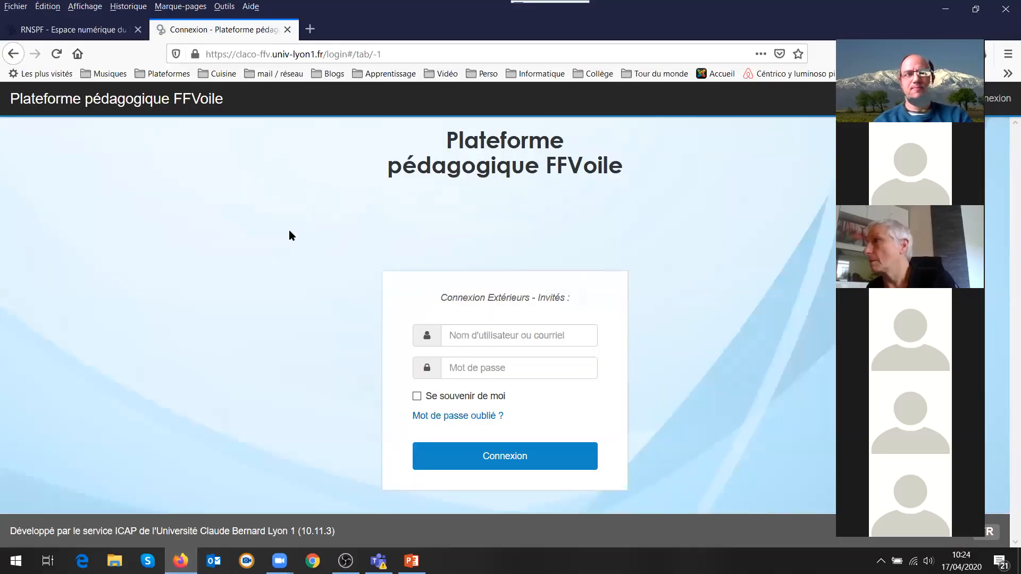
{"action": "left_click", "coordinate": [976, 8]}
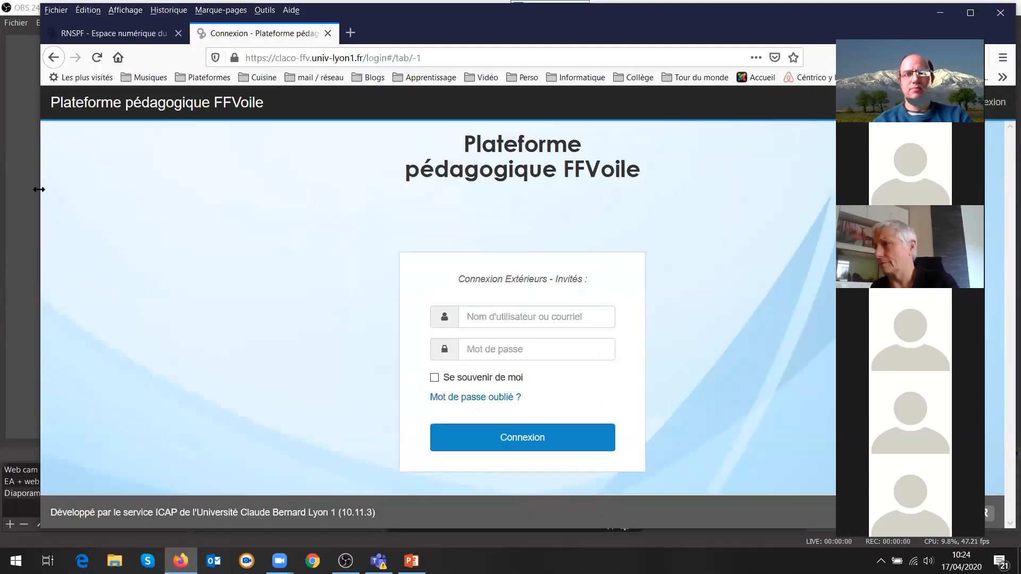
{"action": "left_click_drag", "start_coordinate": [39, 189], "coordinate": [390, 189]}
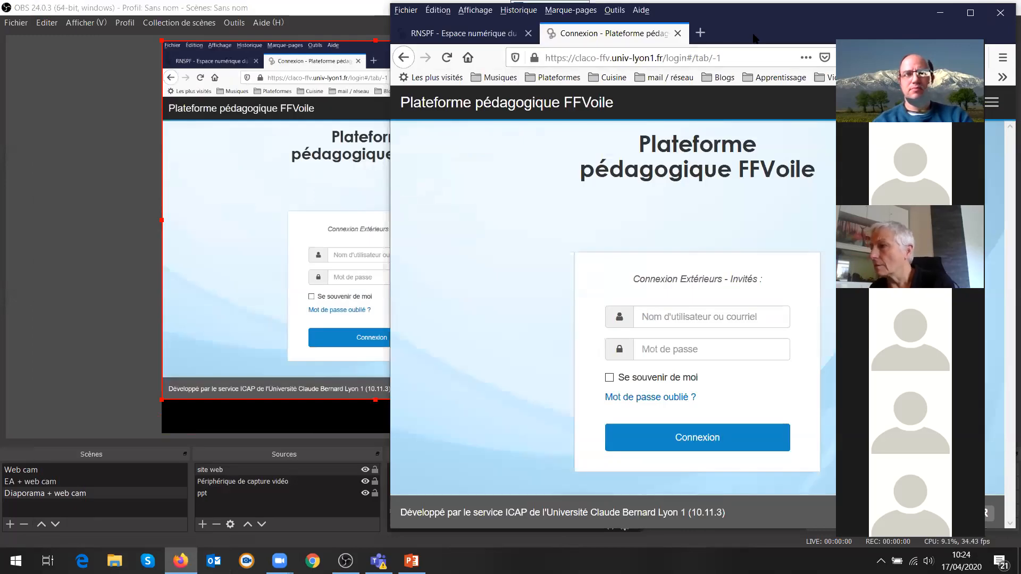
{"action": "left_click_drag", "start_coordinate": [755, 38], "coordinate": [672, 36]}
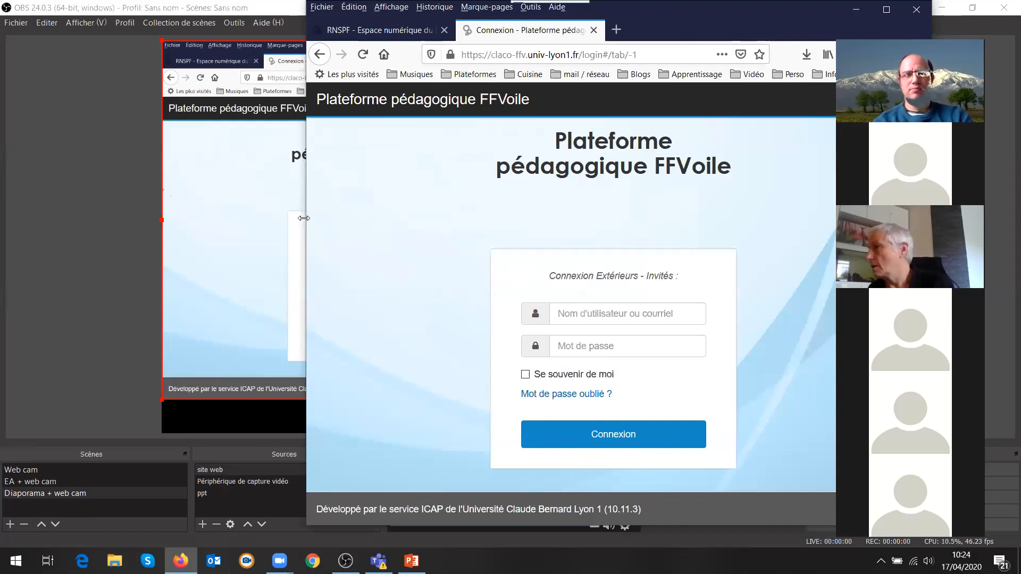
{"action": "left_click_drag", "start_coordinate": [304, 218], "coordinate": [404, 218]}
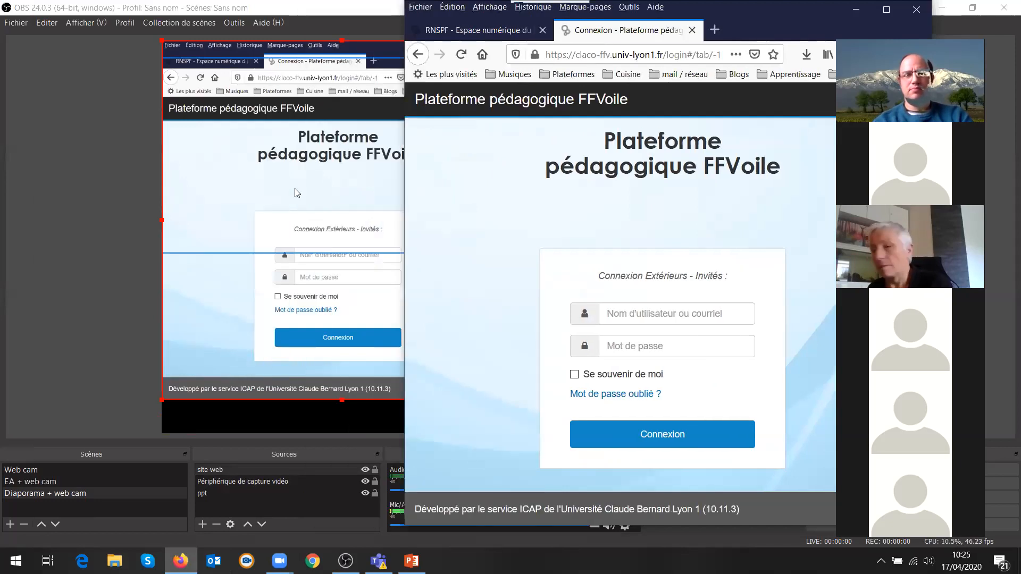
{"action": "left_click", "coordinate": [283, 320]}
Place the site web source beside the slideshow, align its upper edge, shrink it to about the slideshow's height and leave a gap between them
{"action": "left_click_drag", "start_coordinate": [393, 51], "coordinate": [675, 60]}
{"action": "left_click_drag", "start_coordinate": [444, 51], "coordinate": [609, 141]}
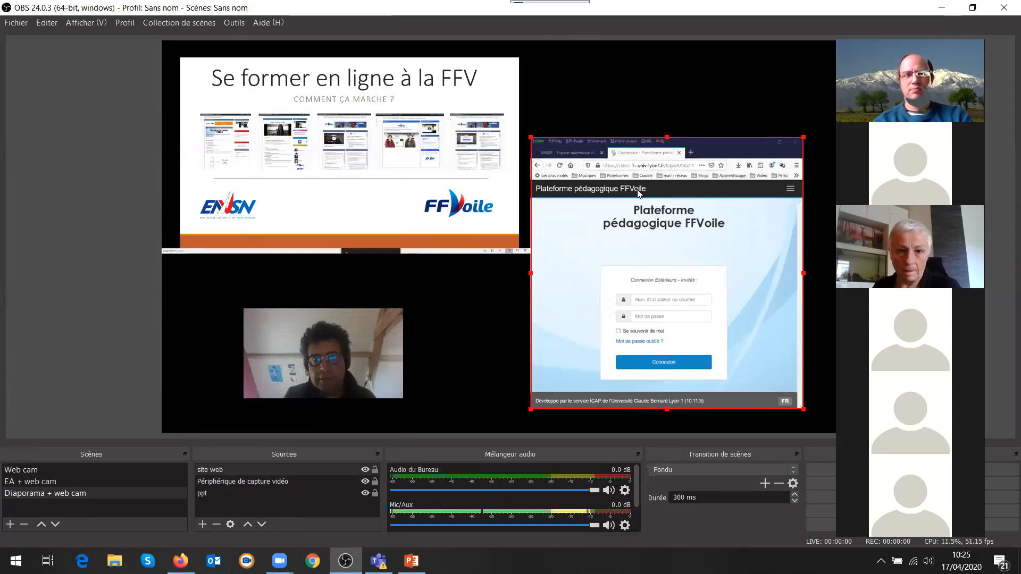
{"action": "left_click_drag", "start_coordinate": [647, 237], "coordinate": [655, 195]}
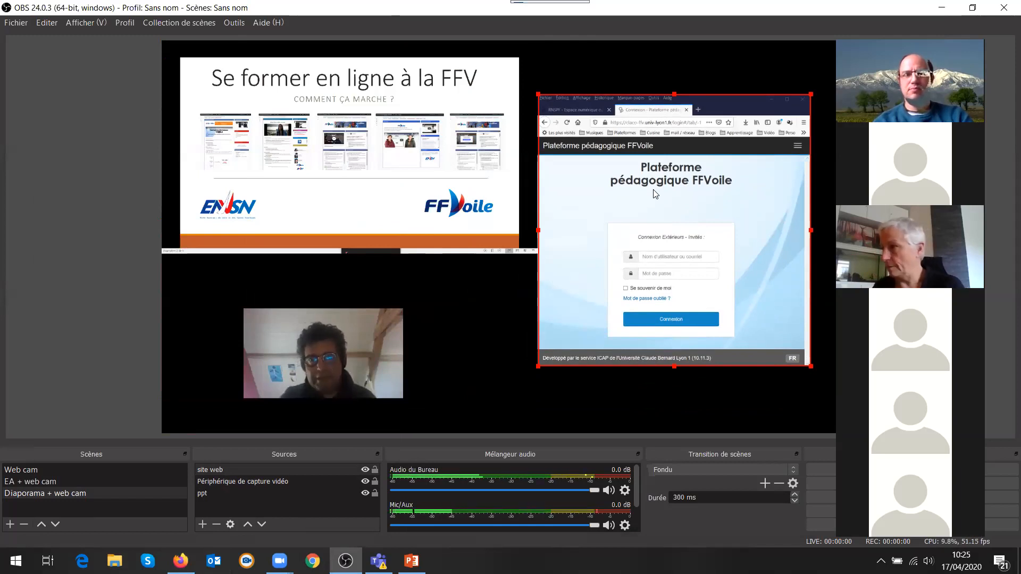
{"action": "left_click_drag", "start_coordinate": [669, 187], "coordinate": [670, 150]}
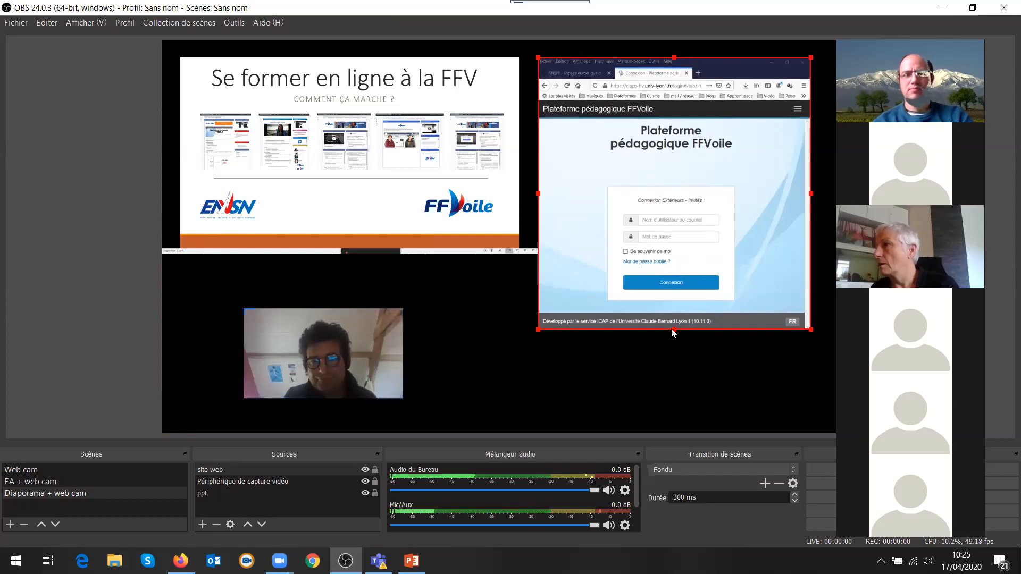
{"action": "left_click_drag", "start_coordinate": [672, 328], "coordinate": [658, 254]}
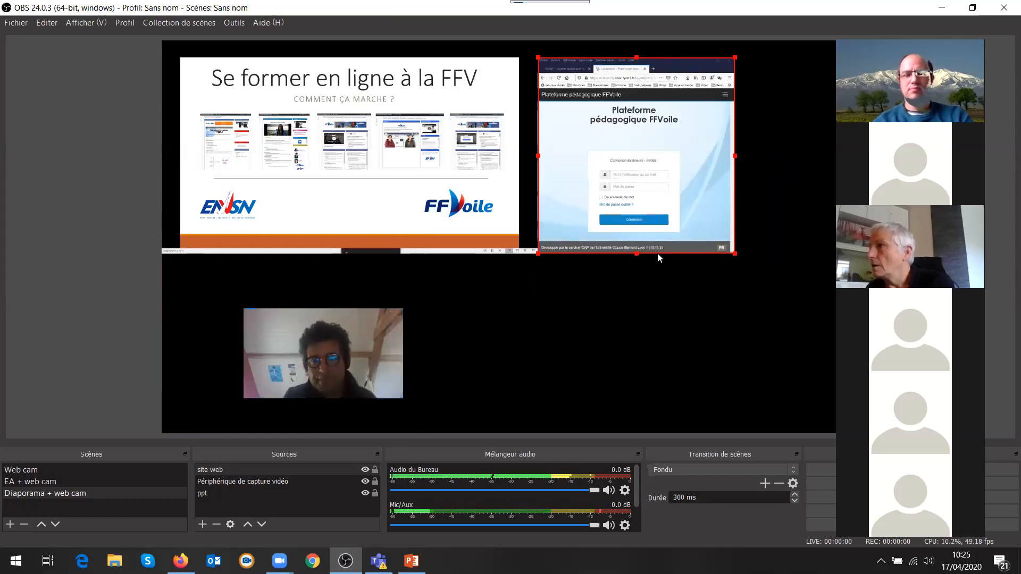
{"action": "left_click_drag", "start_coordinate": [648, 182], "coordinate": [694, 183]}
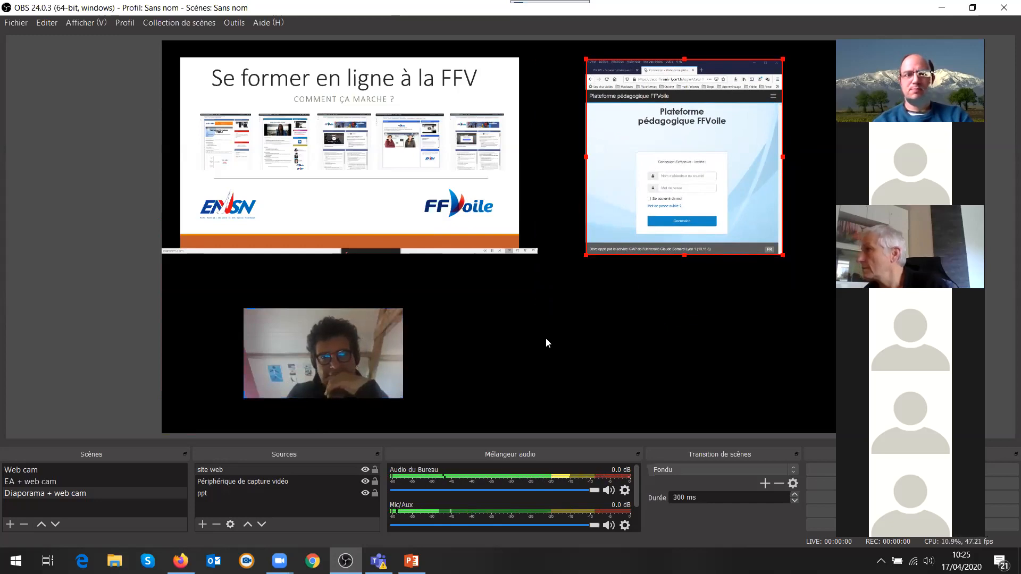
{"action": "right_click", "coordinate": [32, 495]}
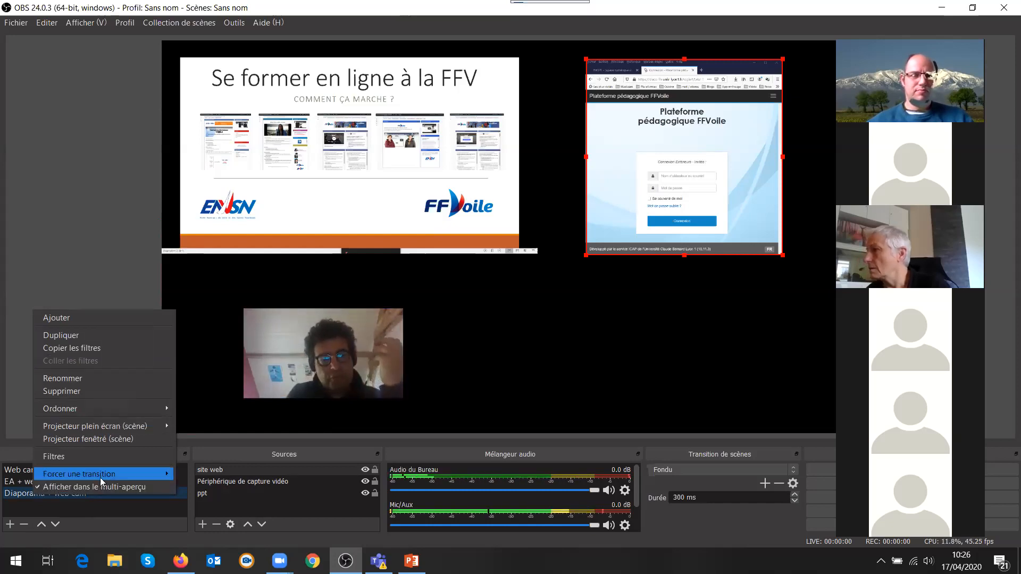
{"action": "left_click", "coordinate": [52, 505]}
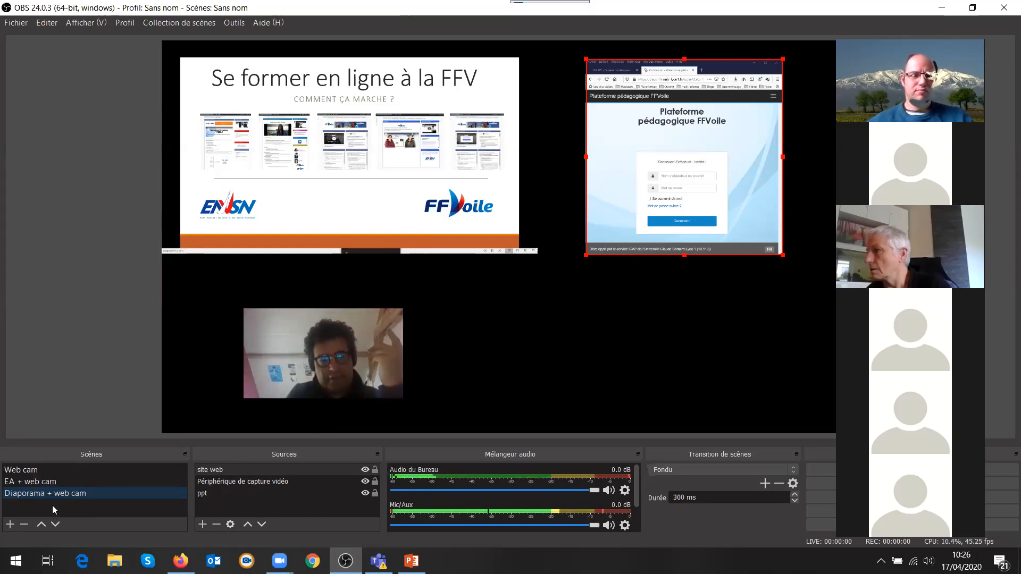
{"action": "left_click", "coordinate": [197, 497]}
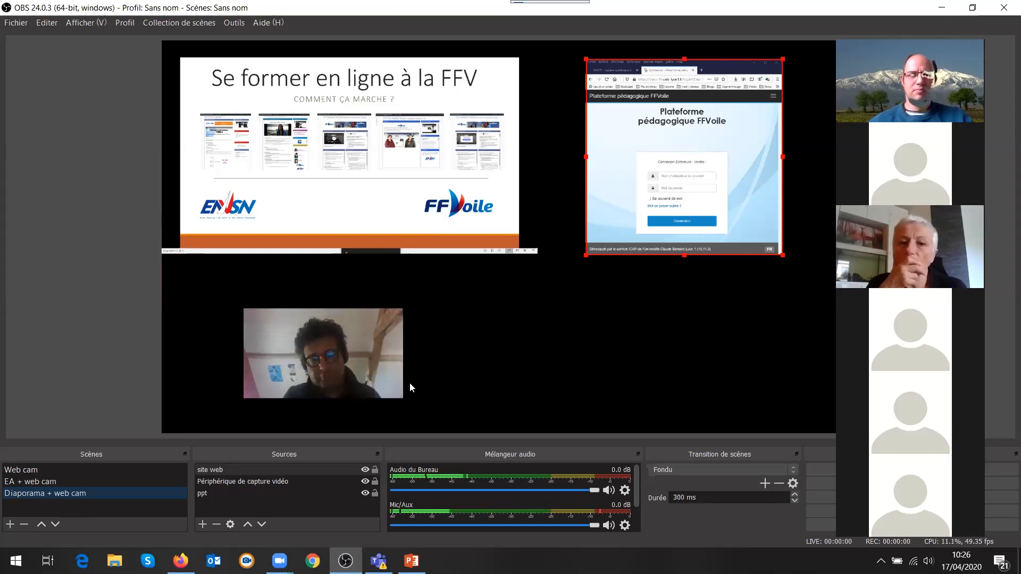
Create a VLC video source in the Diaporama + web cam scene, keeping the name "Source vidéo VLC"
{"action": "left_click", "coordinate": [202, 524]}
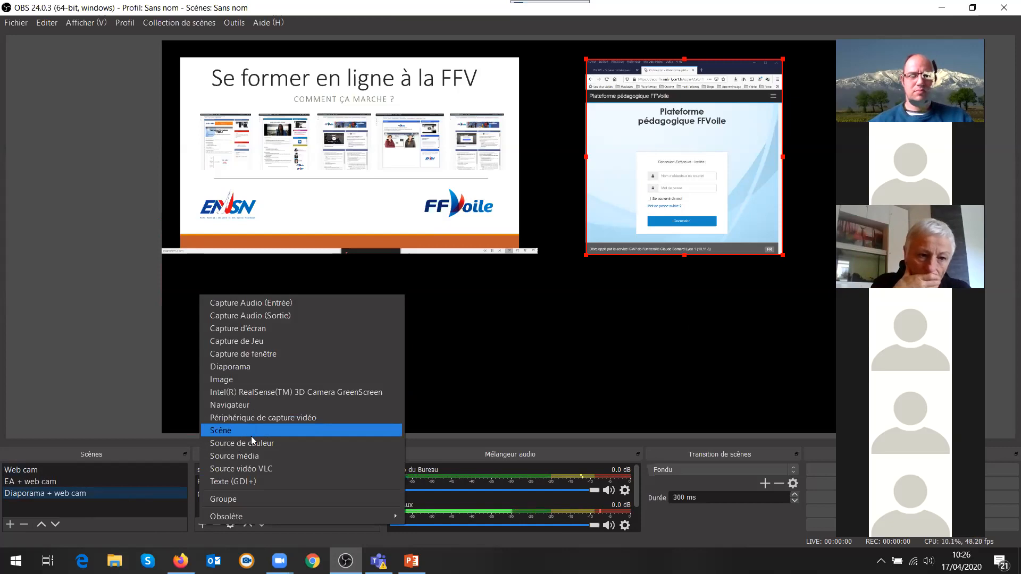
{"action": "left_click", "coordinate": [250, 469]}
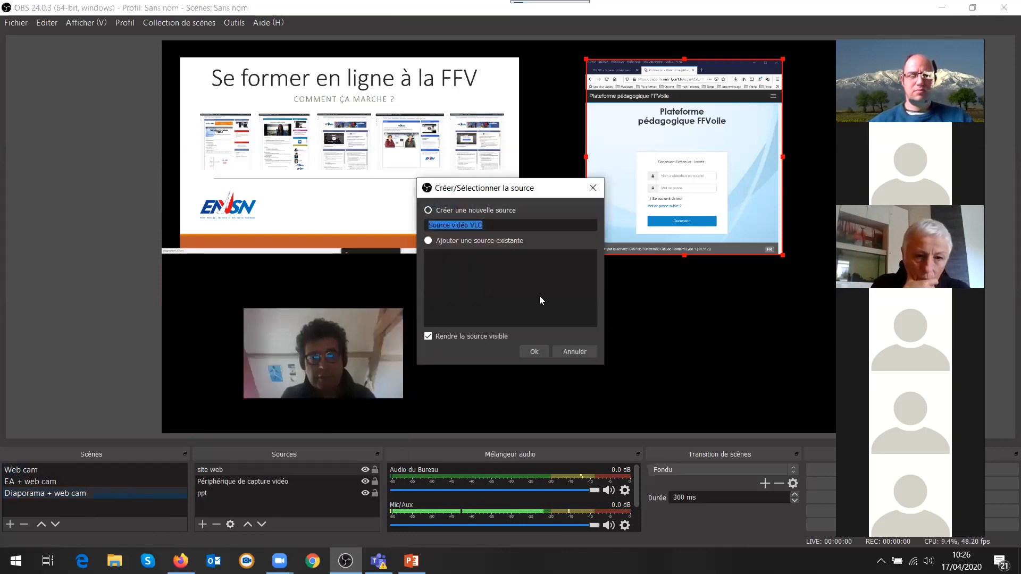
{"action": "left_click", "coordinate": [539, 352]}
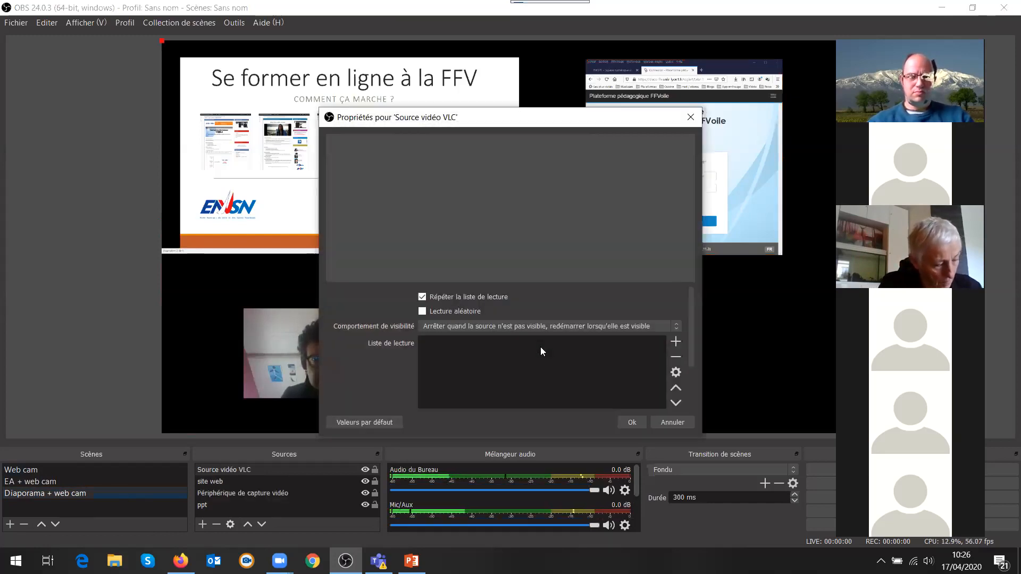
{"action": "left_click", "coordinate": [675, 342]}
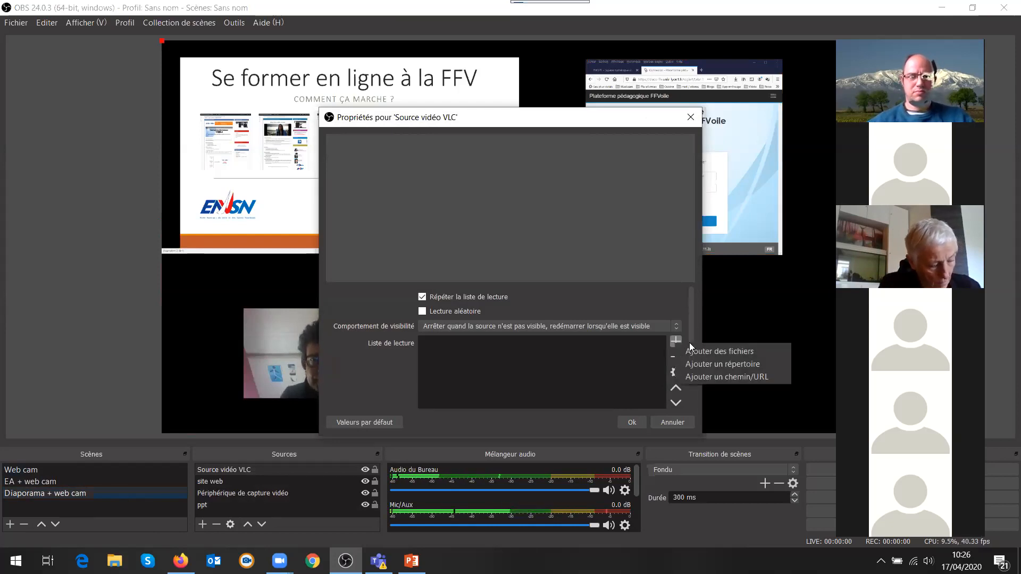
{"action": "left_click", "coordinate": [725, 351]}
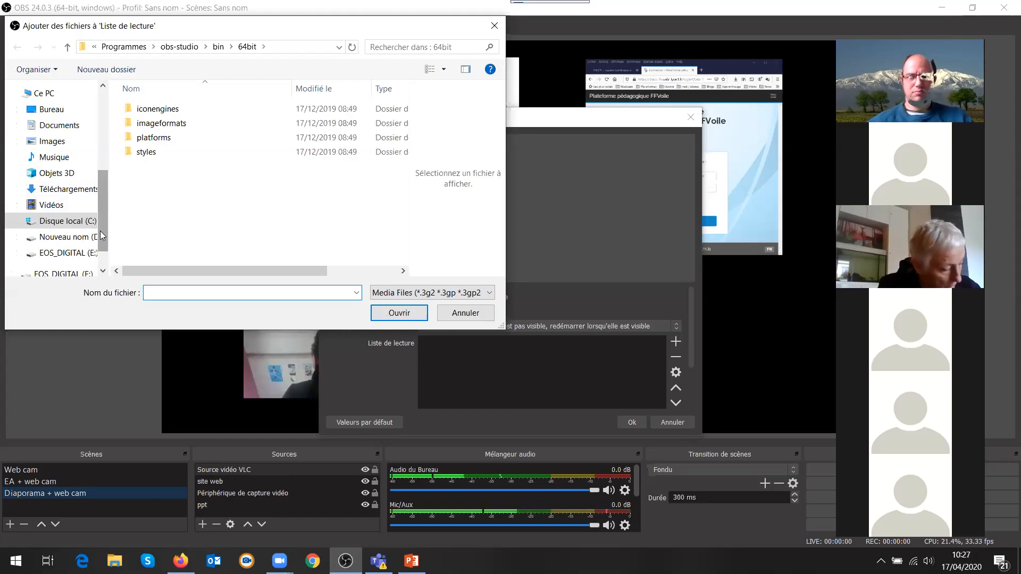
{"action": "left_click_drag", "start_coordinate": [100, 231], "coordinate": [100, 224]}
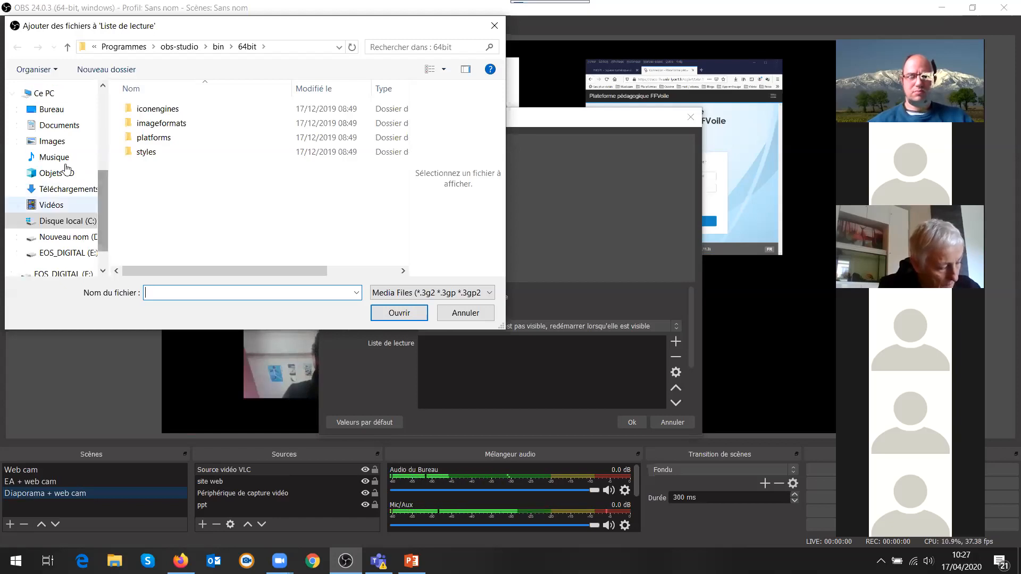
{"action": "left_click", "coordinate": [52, 207]}
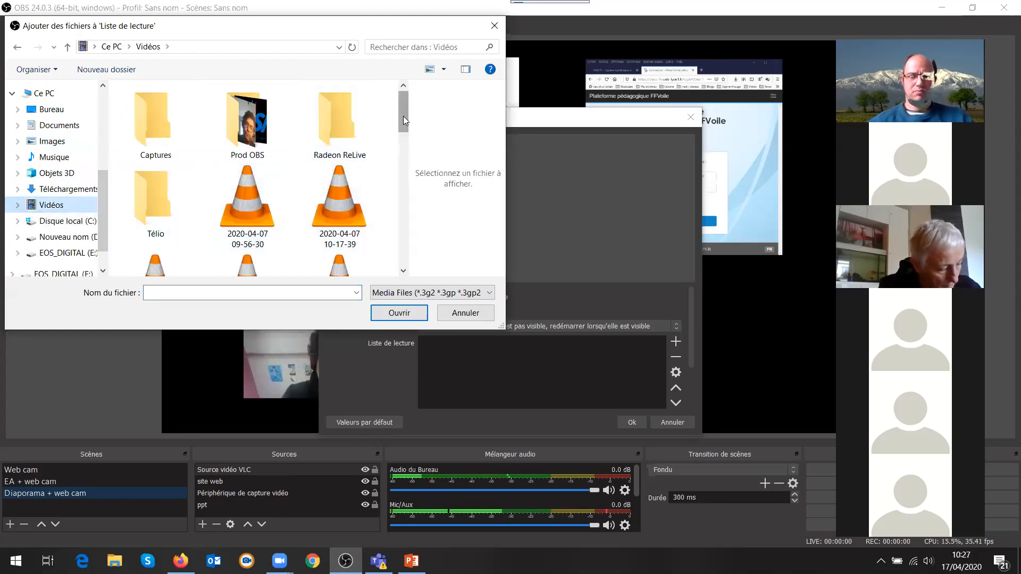
{"action": "left_click_drag", "start_coordinate": [401, 115], "coordinate": [401, 240]}
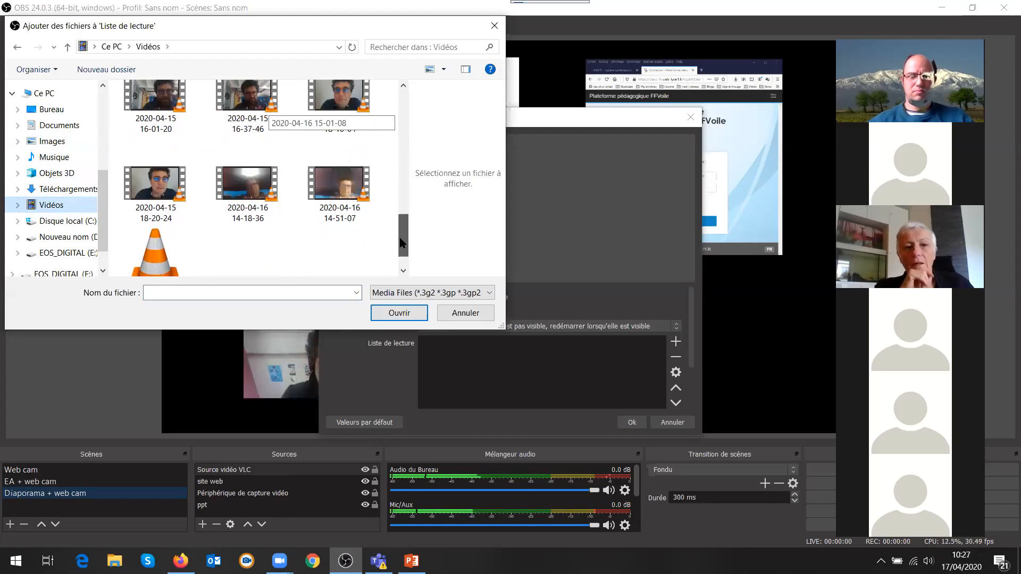
{"action": "double_click", "coordinate": [148, 180]}
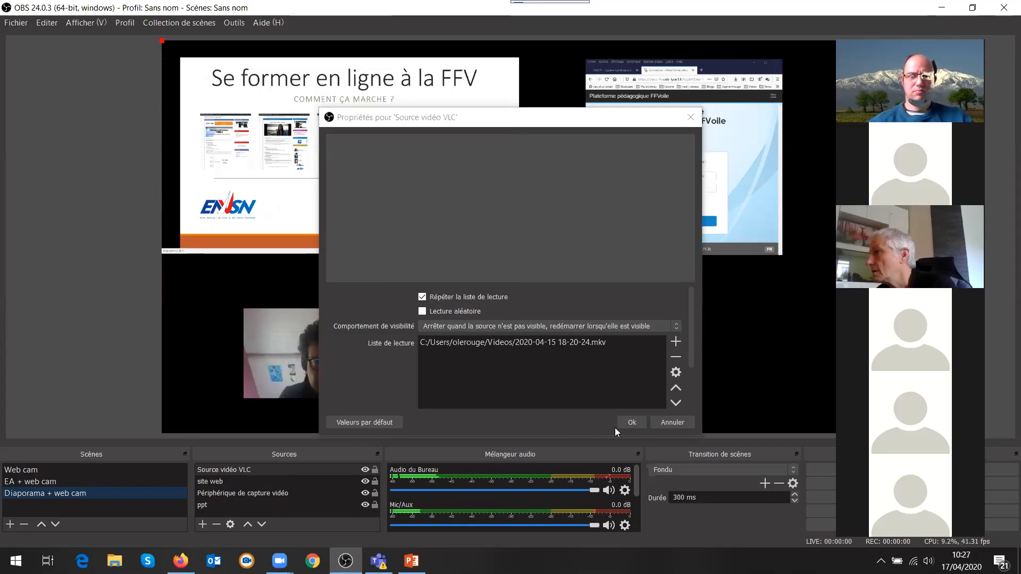
{"action": "left_click", "coordinate": [635, 421]}
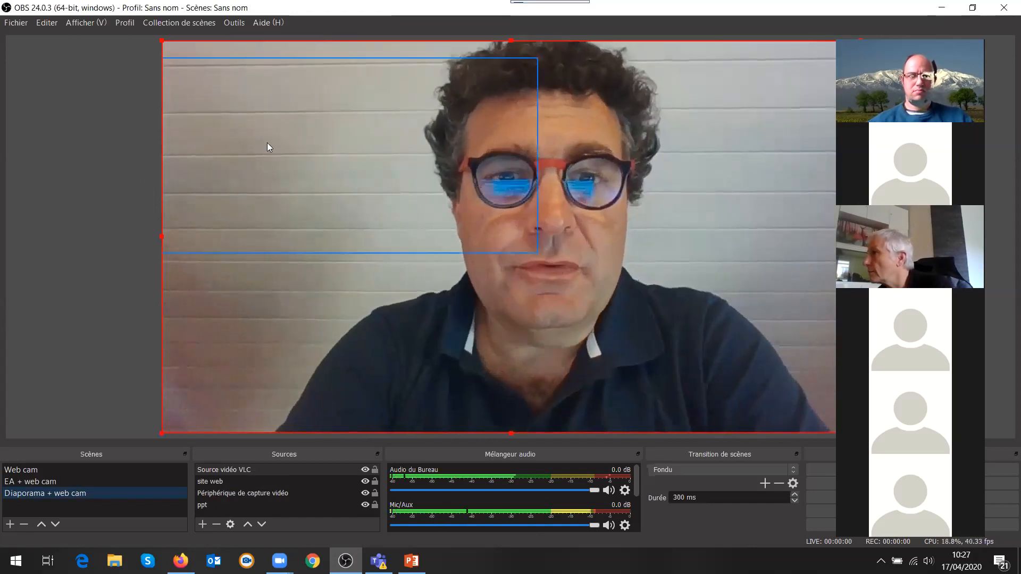
Shrink the VLC video source to a small frame placed beneath the site web capture, beside the webcam image
{"action": "left_click_drag", "start_coordinate": [160, 40], "coordinate": [608, 330]}
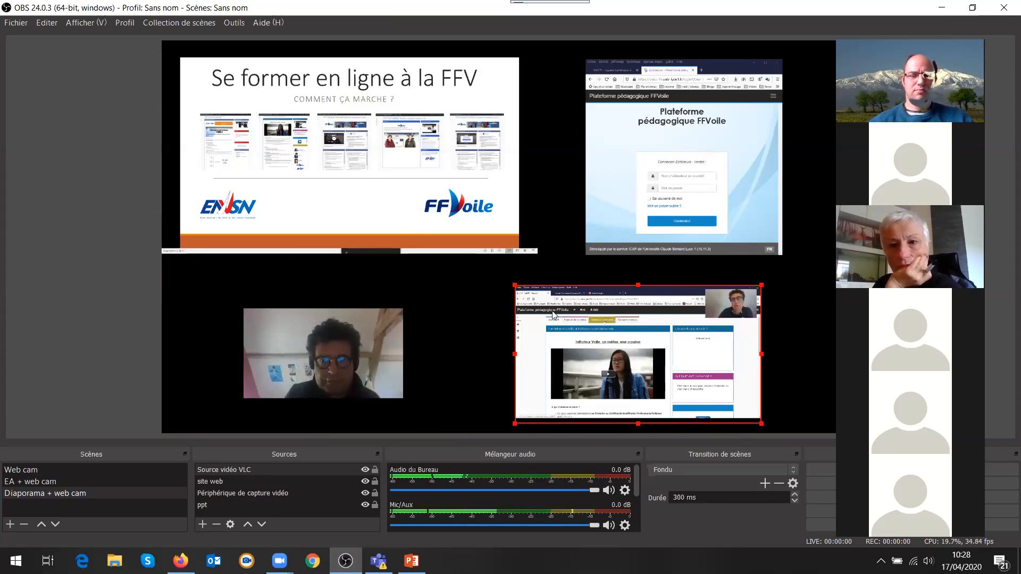
{"action": "left_click_drag", "start_coordinate": [515, 286], "coordinate": [195, 105]}
{"action": "left_click_drag", "start_coordinate": [345, 187], "coordinate": [597, 307]}
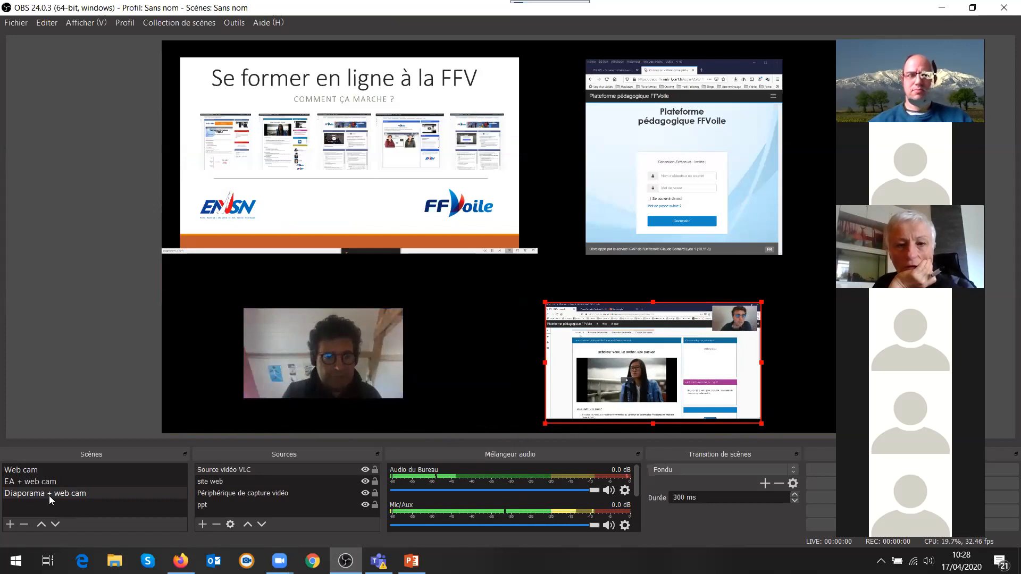
Reopen the VLC source's properties and add GH012797.MP4 from the Télio folder to its playlist
{"action": "double_click", "coordinate": [225, 470]}
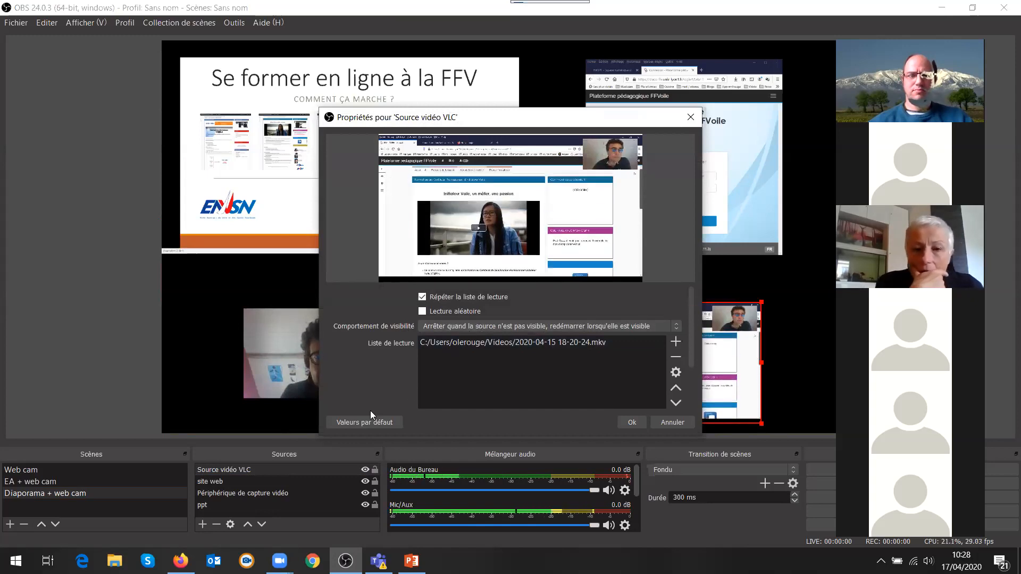
{"action": "left_click", "coordinate": [206, 525]}
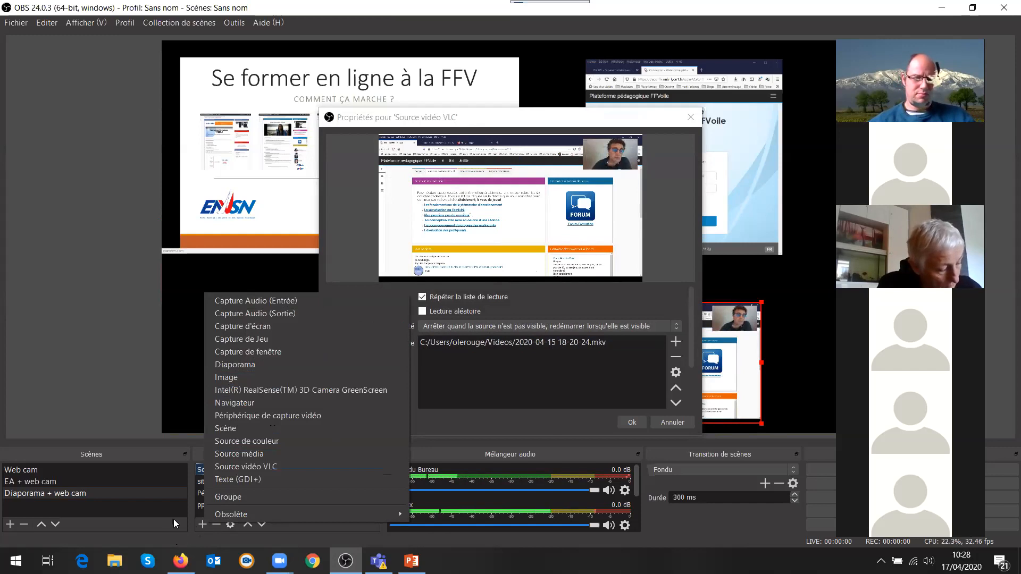
{"action": "left_click", "coordinate": [292, 408]}
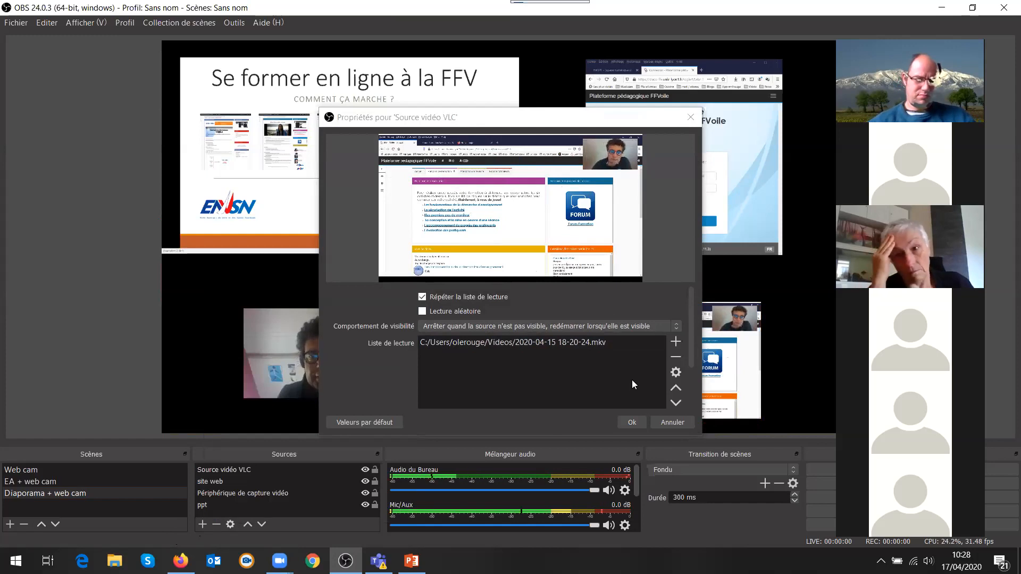
{"action": "left_click", "coordinate": [677, 342]}
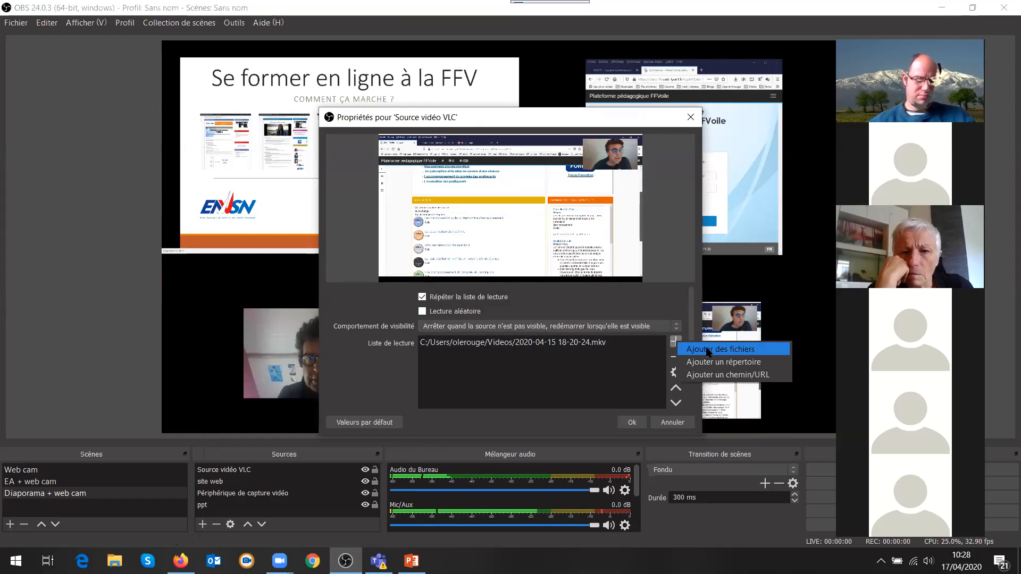
{"action": "left_click", "coordinate": [709, 351]}
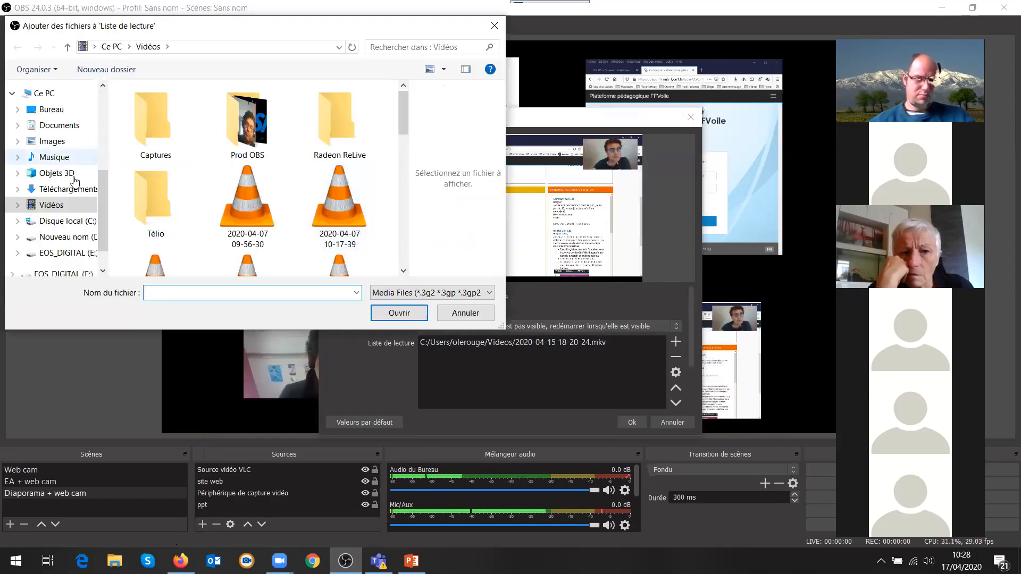
{"action": "left_click", "coordinate": [147, 214]}
{"action": "double_click", "coordinate": [147, 214]}
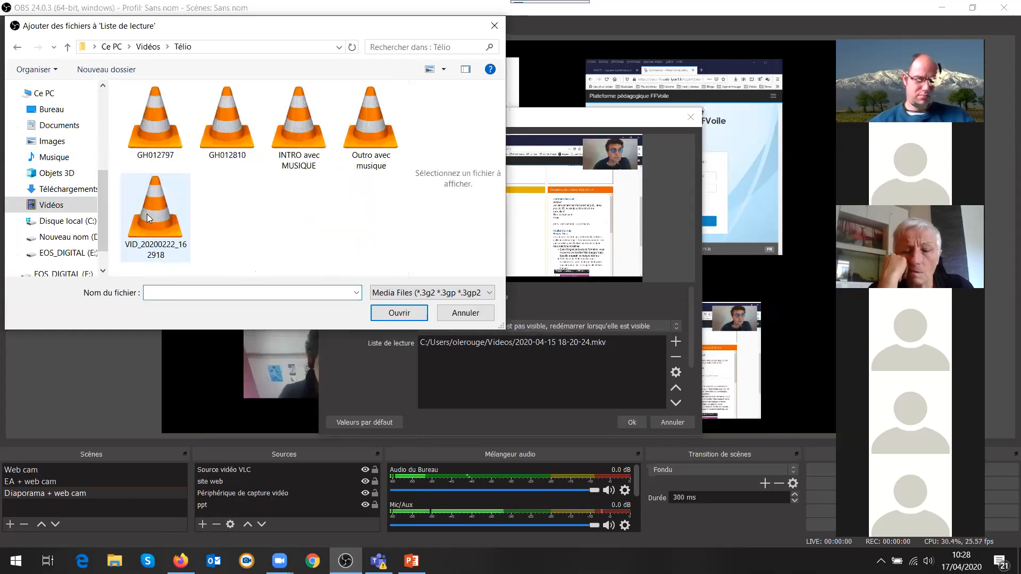
{"action": "double_click", "coordinate": [149, 131]}
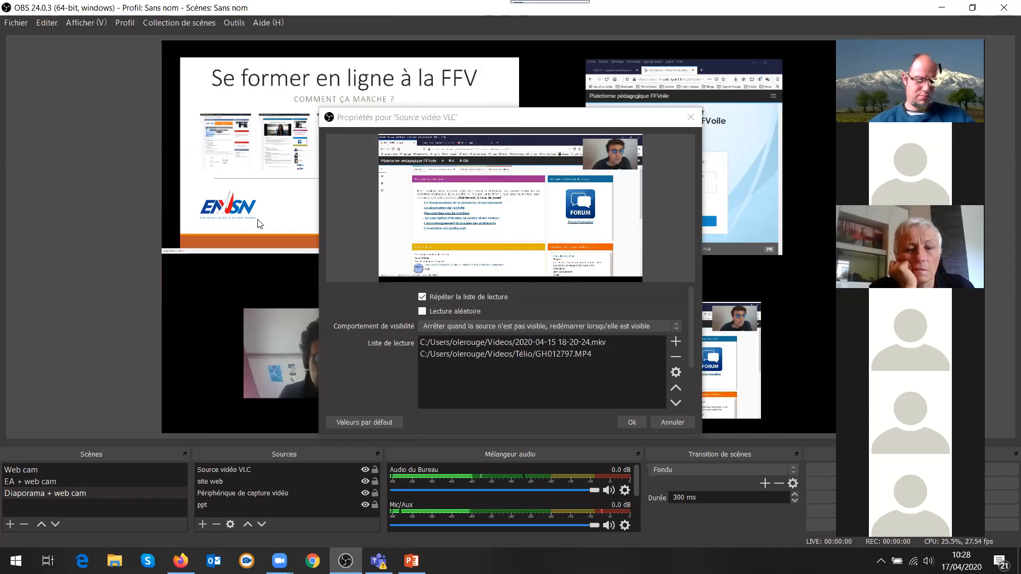
Move GH012797.MP4 to the start of the playlist, accept the properties and select the video source in the preview
{"action": "left_click", "coordinate": [533, 355]}
{"action": "left_click", "coordinate": [675, 389]}
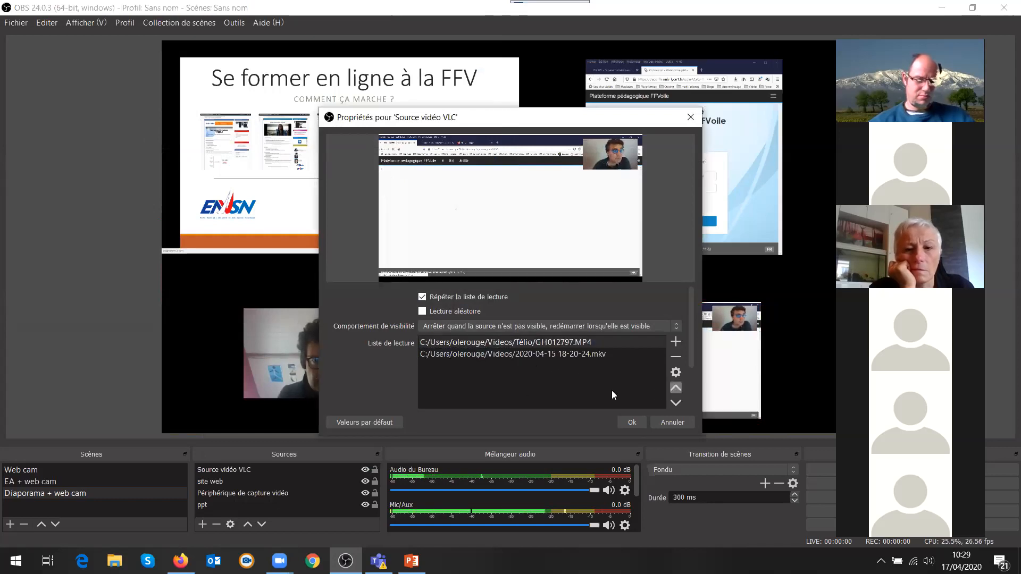
{"action": "left_click", "coordinate": [632, 422]}
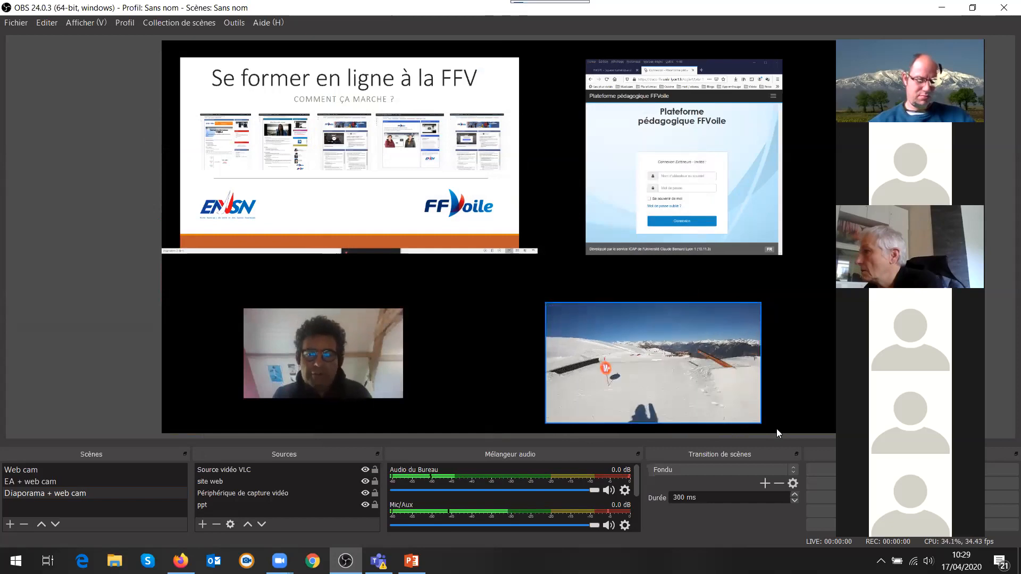
{"action": "left_click", "coordinate": [590, 349]}
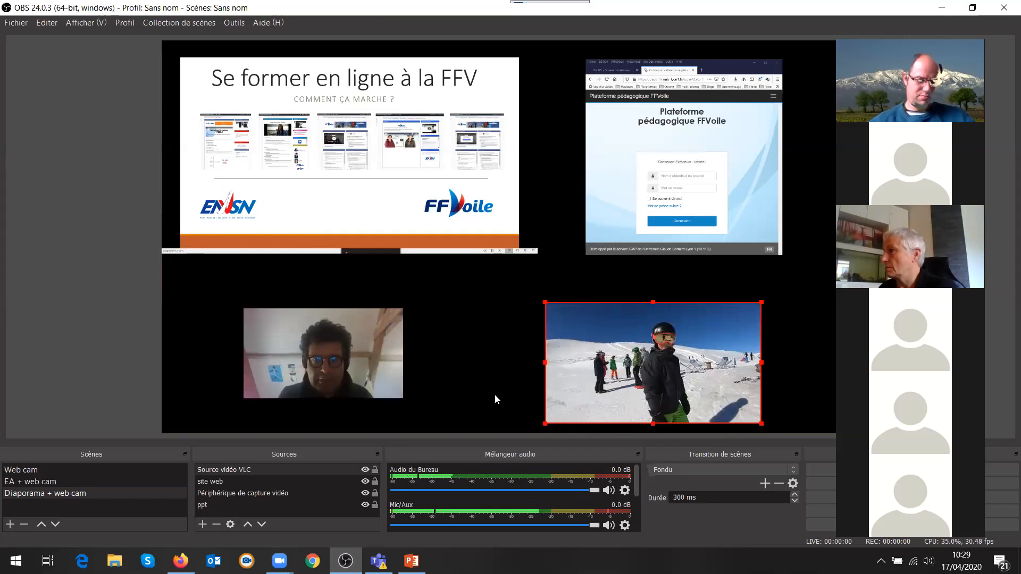
Review the VLC source's visibility behaviour options and the path editor of the GH012797.MP4 playlist entry, keeping the existing settings
{"action": "double_click", "coordinate": [220, 471]}
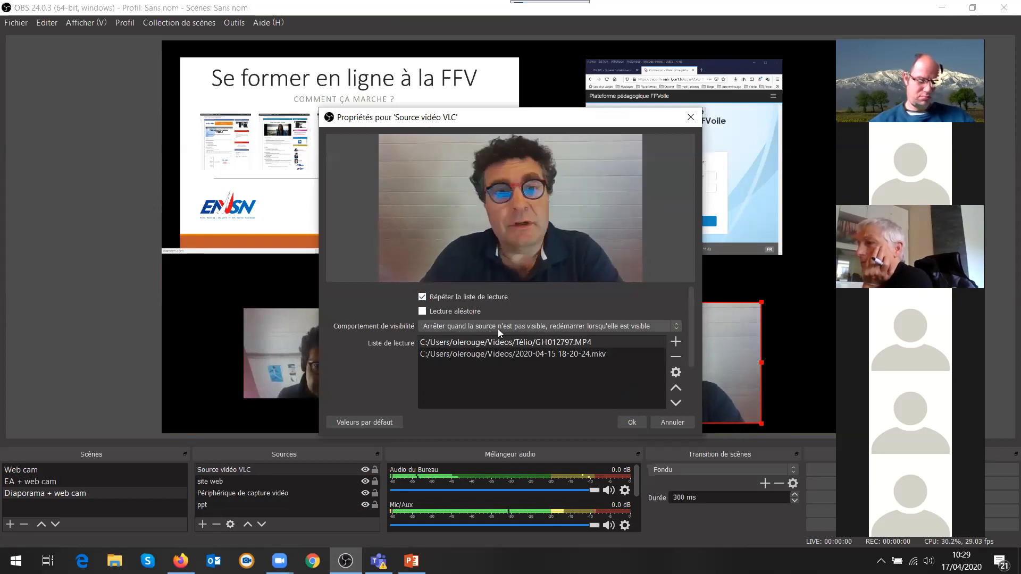
{"action": "left_click", "coordinate": [677, 327]}
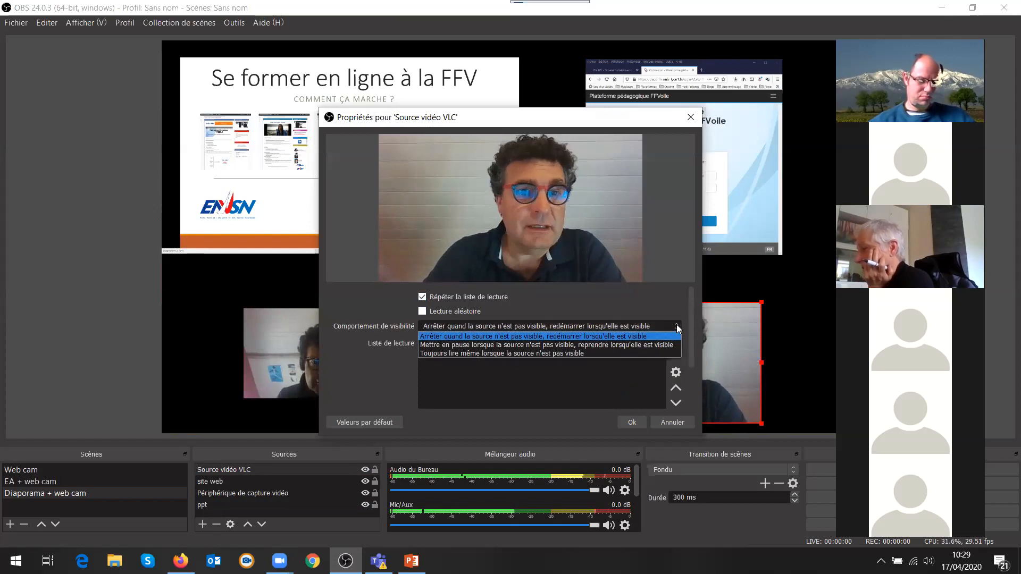
{"action": "left_click", "coordinate": [631, 335]}
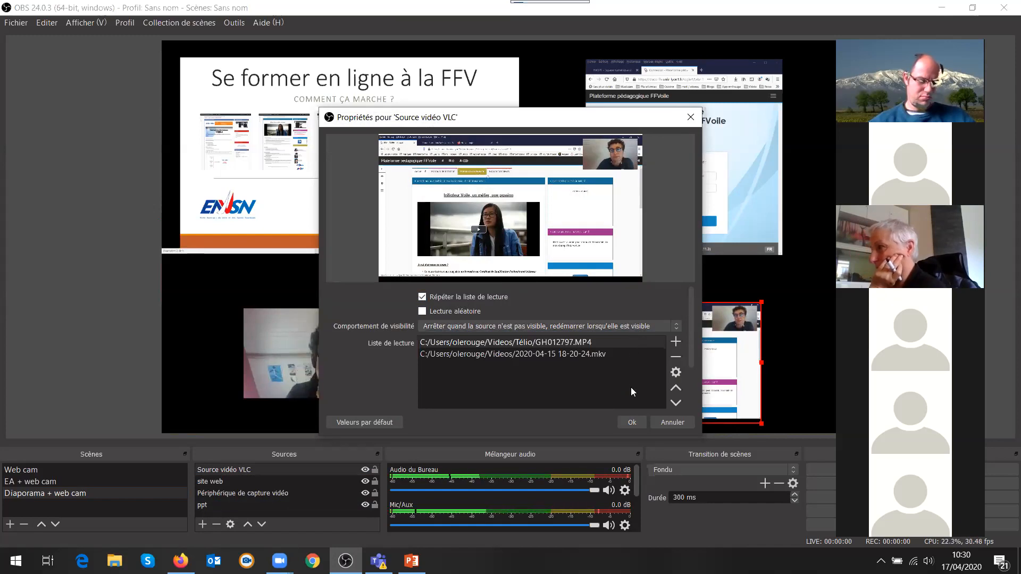
{"action": "left_click", "coordinate": [676, 373]}
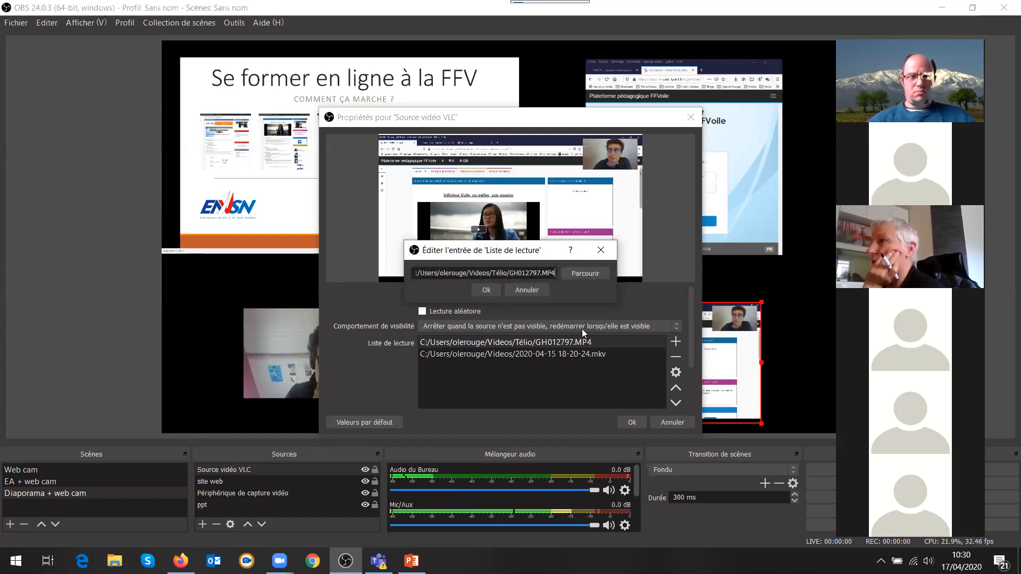
{"action": "left_click", "coordinate": [600, 250]}
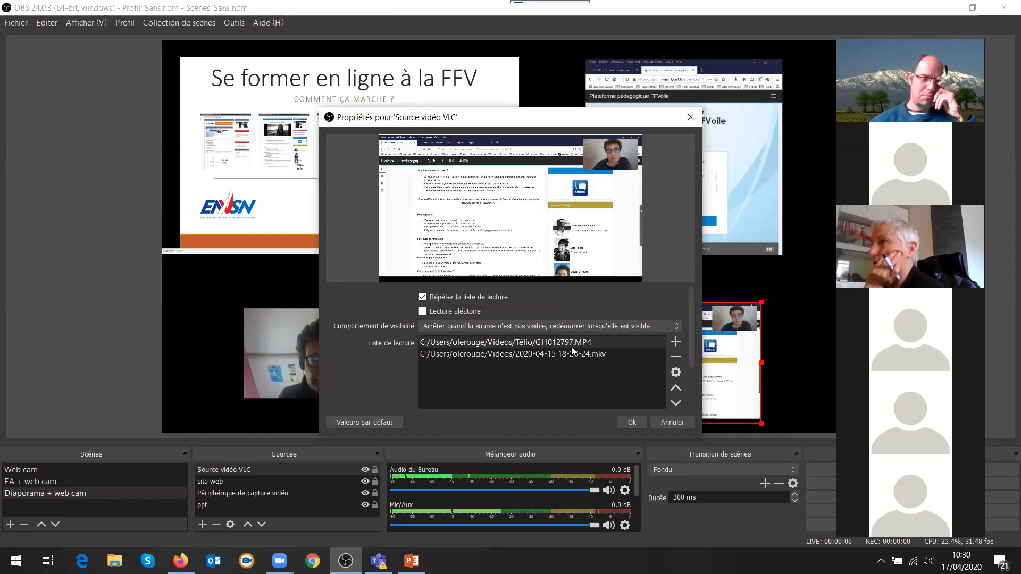
{"action": "left_click", "coordinate": [634, 424]}
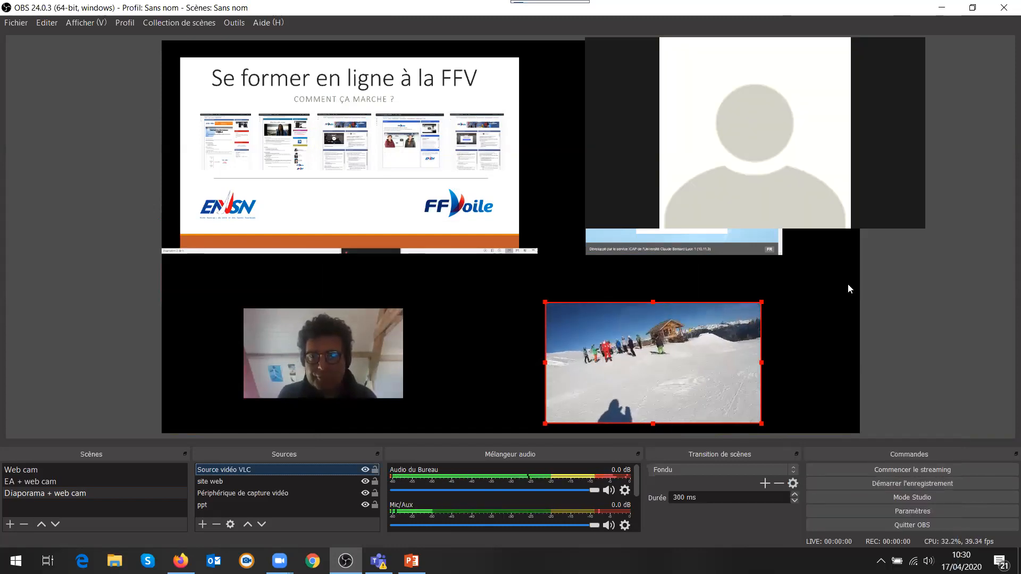
Turn Studio mode off in the other shared OBS session and display the scene "Scene 1 - Diapo + Web1"
{"action": "left_click", "coordinate": [904, 304]}
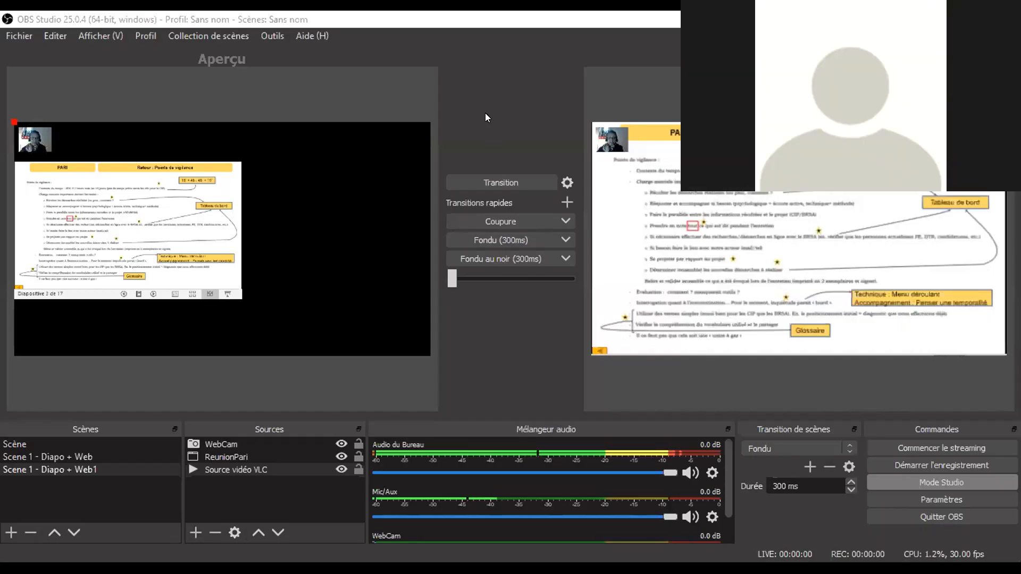
{"action": "left_click", "coordinate": [936, 480]}
{"action": "left_click", "coordinate": [210, 457]}
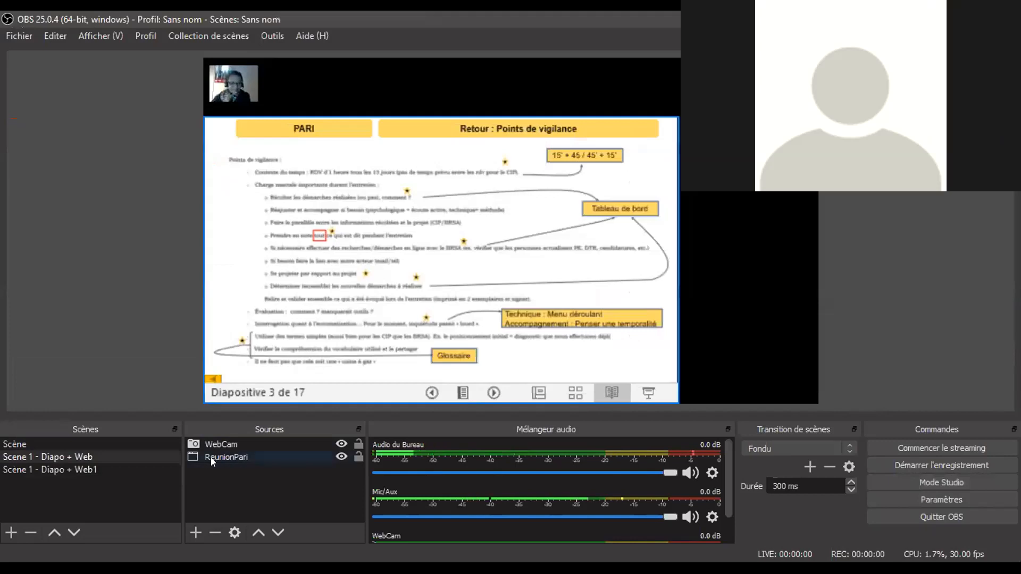
{"action": "left_click", "coordinate": [74, 470]}
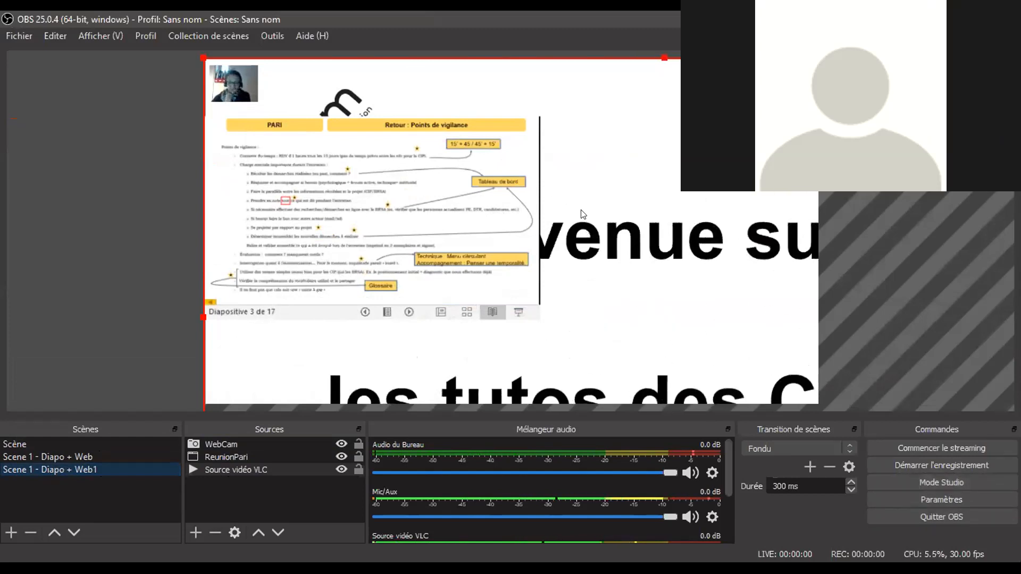
{"action": "left_click", "coordinate": [916, 482]}
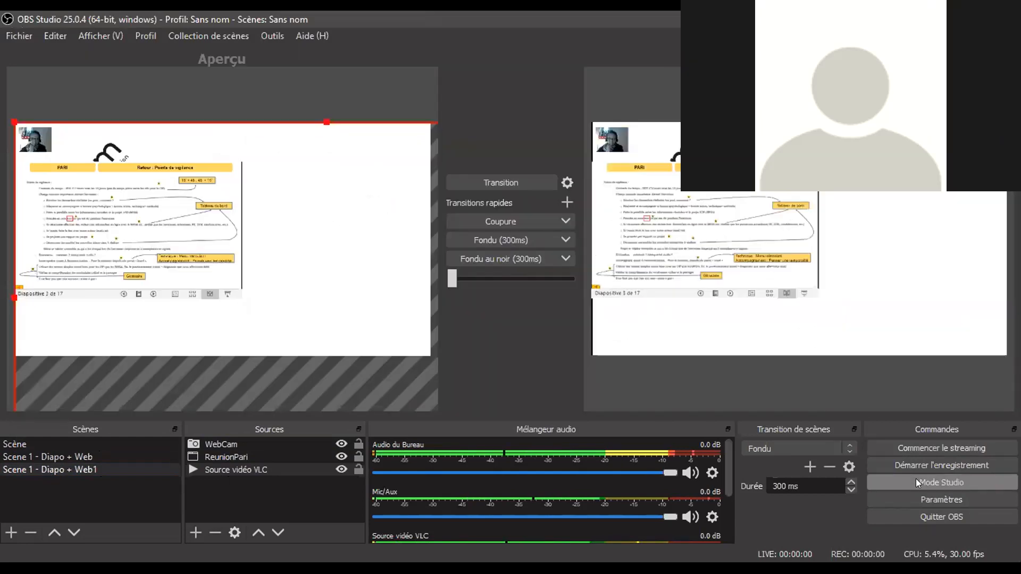
{"action": "left_click", "coordinate": [916, 482]}
Review the playlist in the properties of Source vidéo VLC in the scene "Scene 1 - Diapo + Web1" and accept the properties
{"action": "left_click", "coordinate": [529, 214]}
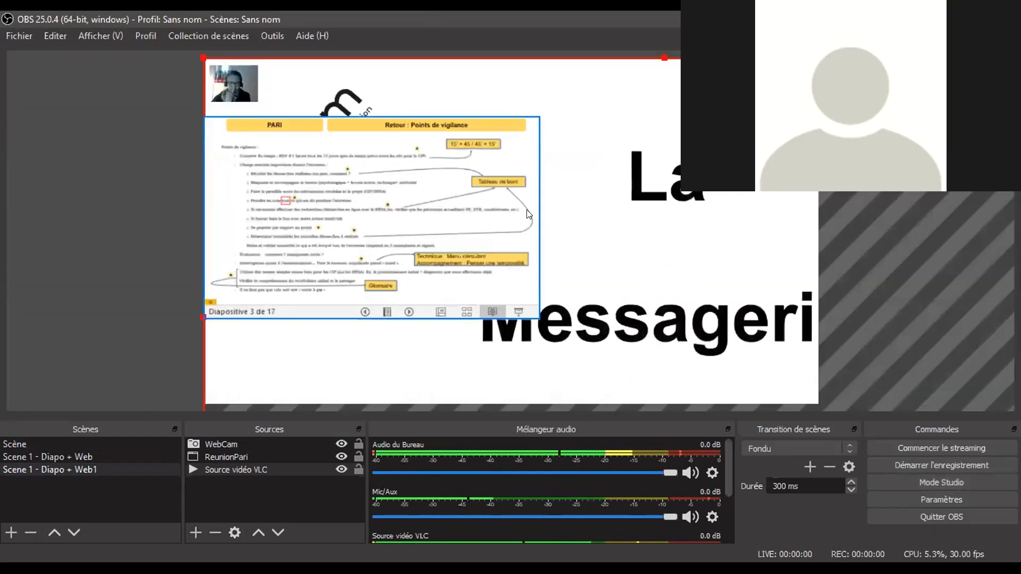
{"action": "left_click", "coordinate": [272, 469]}
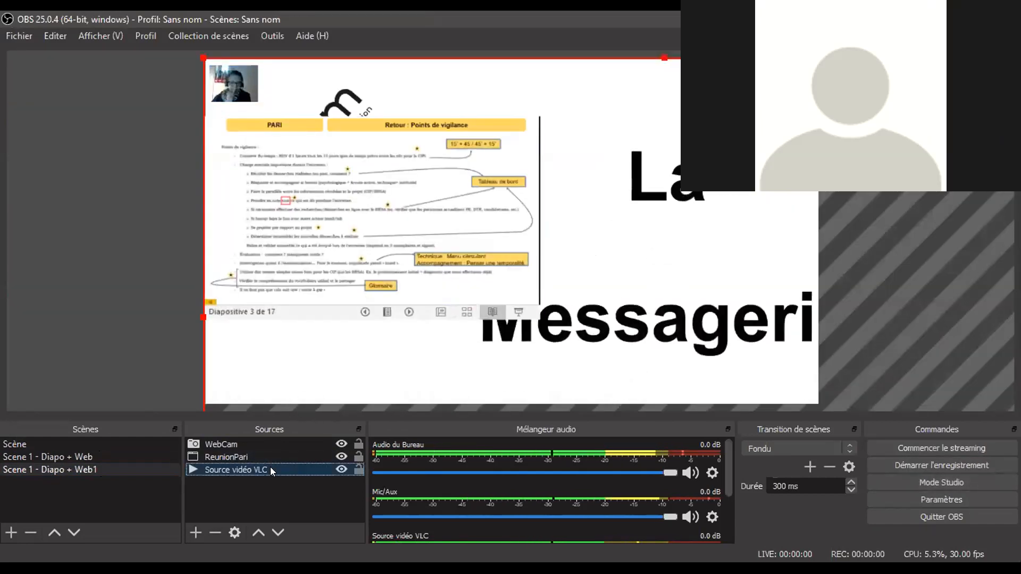
{"action": "double_click", "coordinate": [271, 470]}
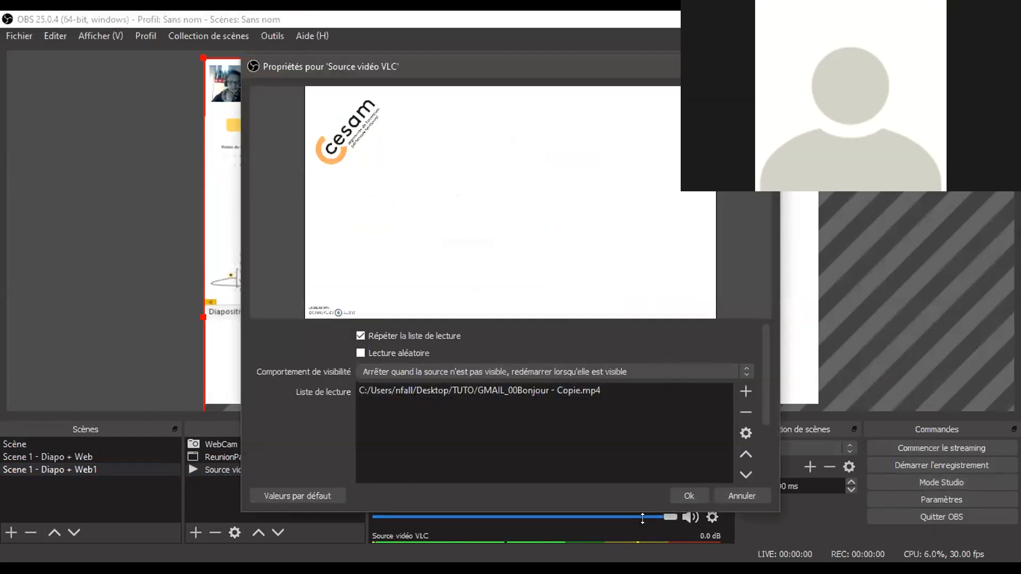
{"action": "left_click", "coordinate": [686, 496]}
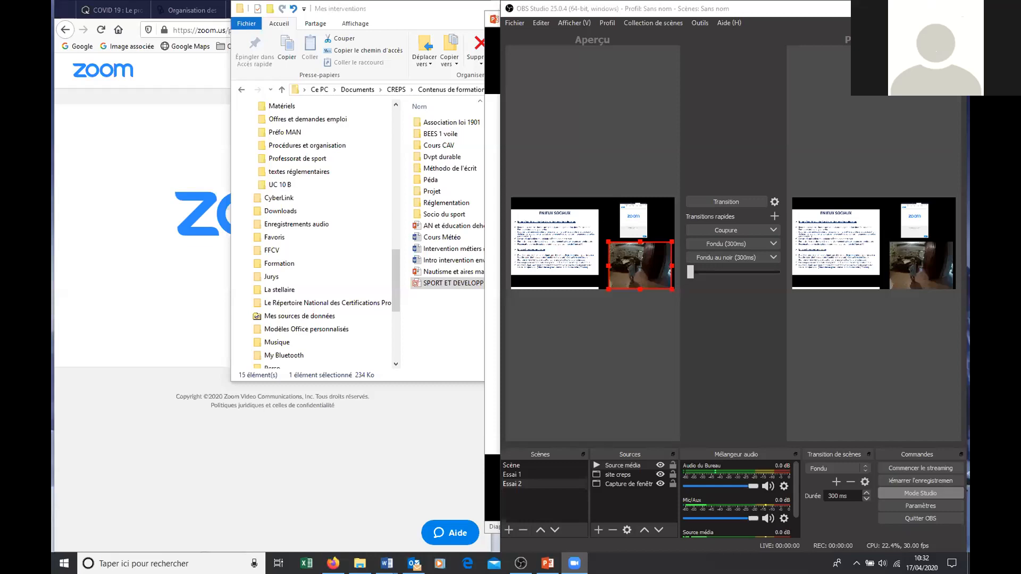
Turn Studio mode off in the participant's shared OBS session showing the scene "Essai 2"
{"action": "left_click", "coordinate": [901, 504]}
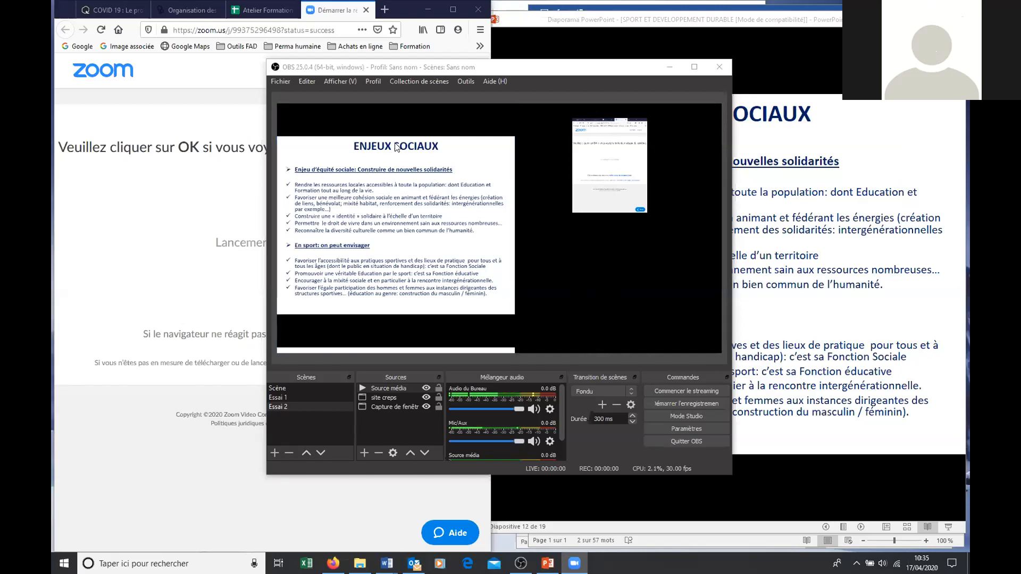
{"action": "left_click", "coordinate": [301, 83]}
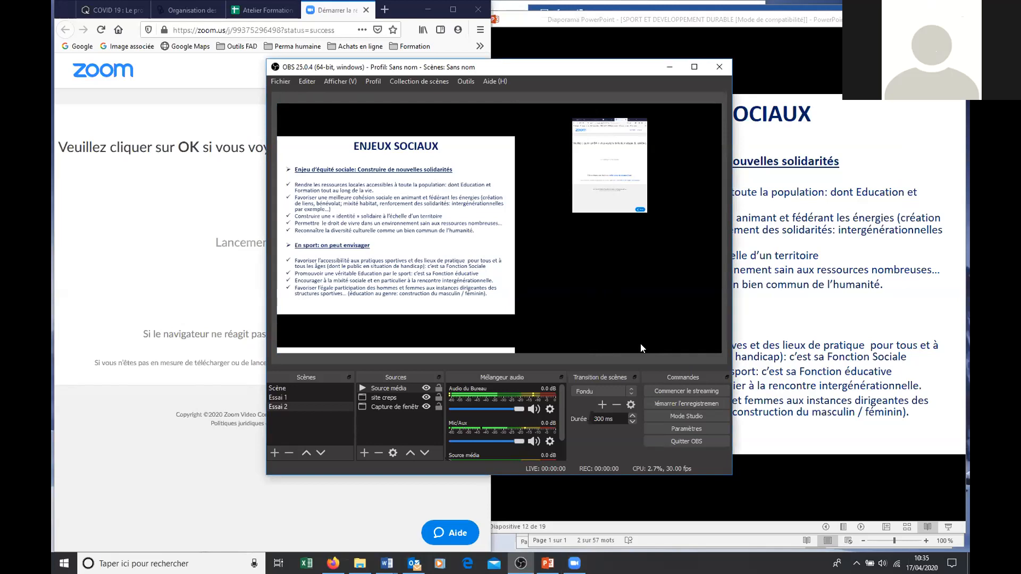
{"action": "left_click", "coordinate": [688, 421]}
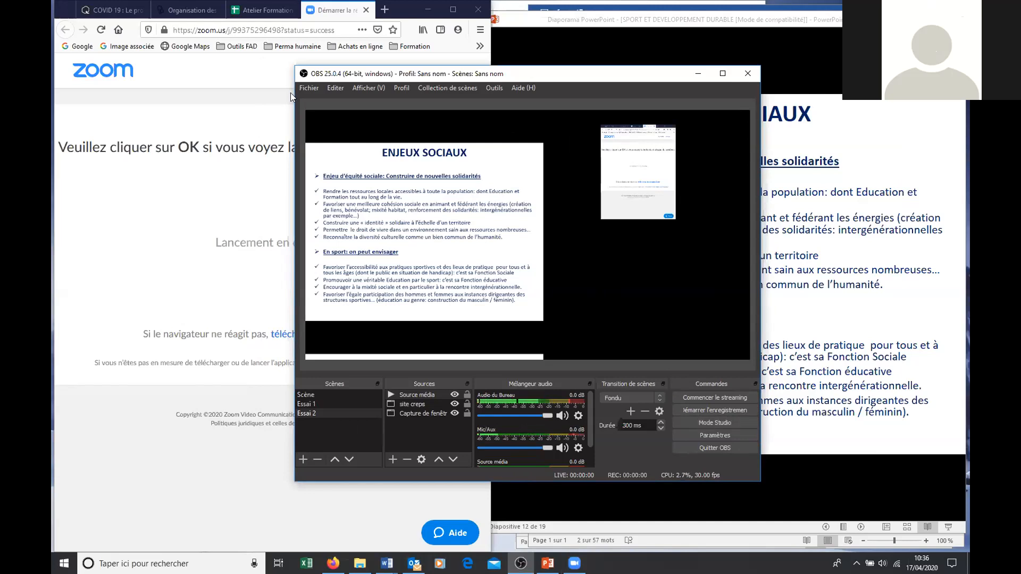
Review the general OBS settings in the participant's session and close them without changes
{"action": "left_click", "coordinate": [305, 89]}
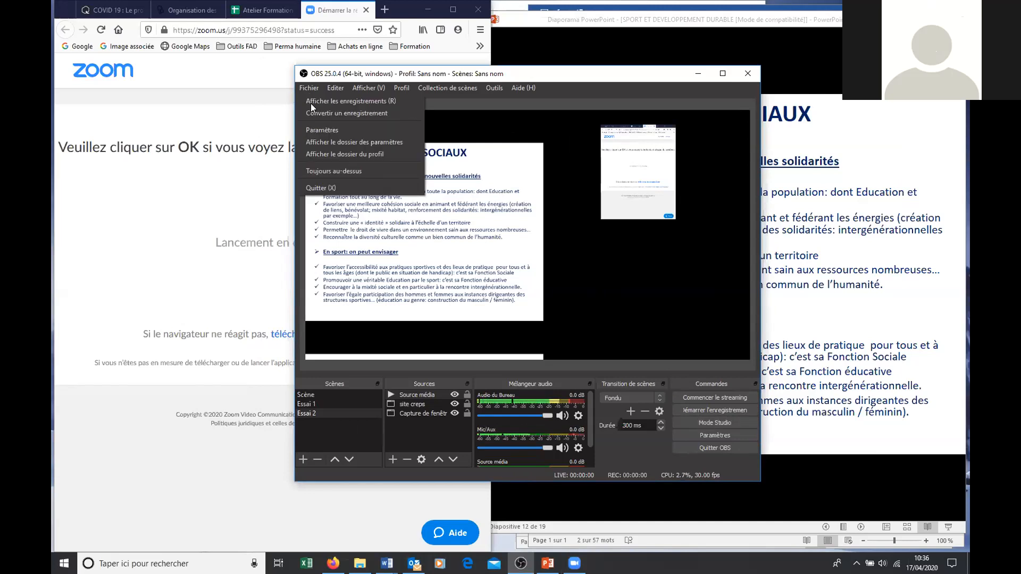
{"action": "left_click", "coordinate": [320, 131]}
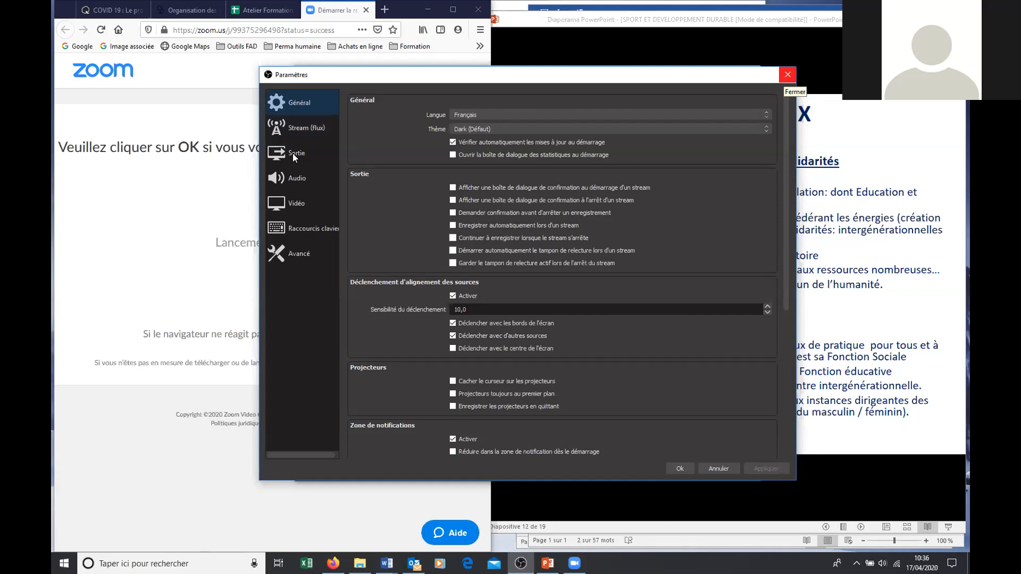
{"action": "left_click", "coordinate": [787, 74]}
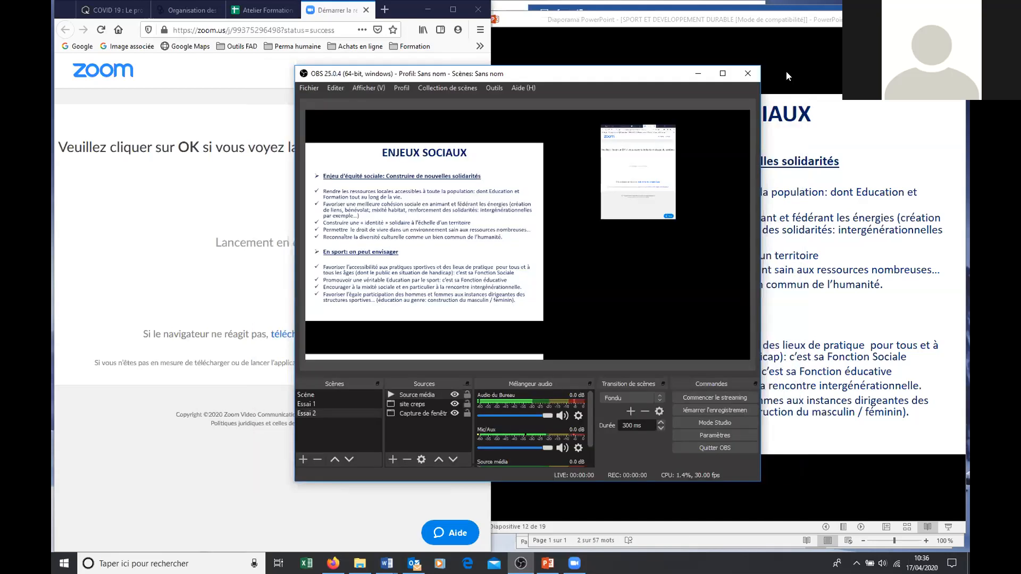
{"action": "left_click", "coordinate": [715, 434]}
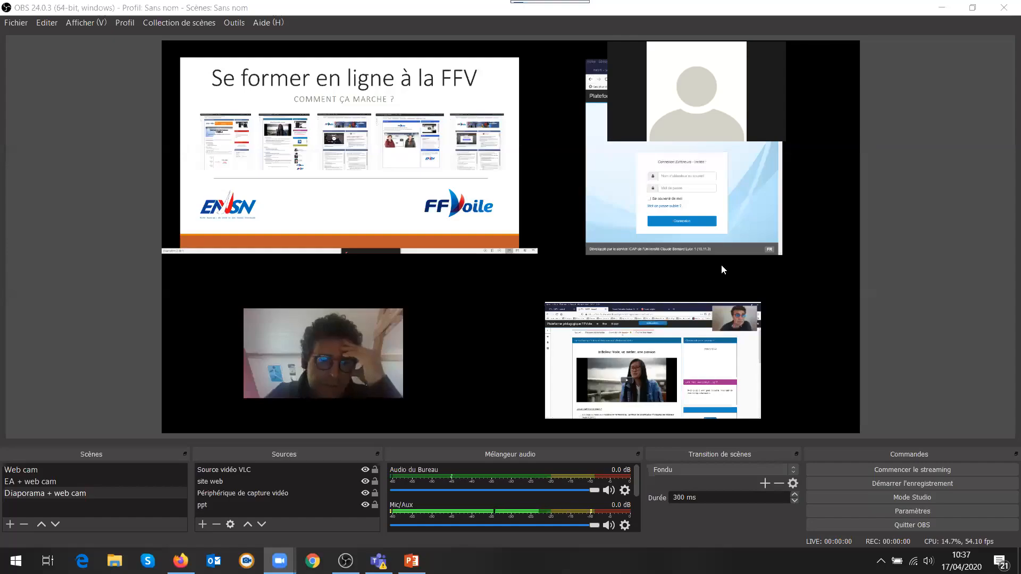
Display the scenes "Web cam", "EA + web cam" and "Diaporama + web cam" in turn to compare their layouts
{"action": "left_click", "coordinate": [29, 471]}
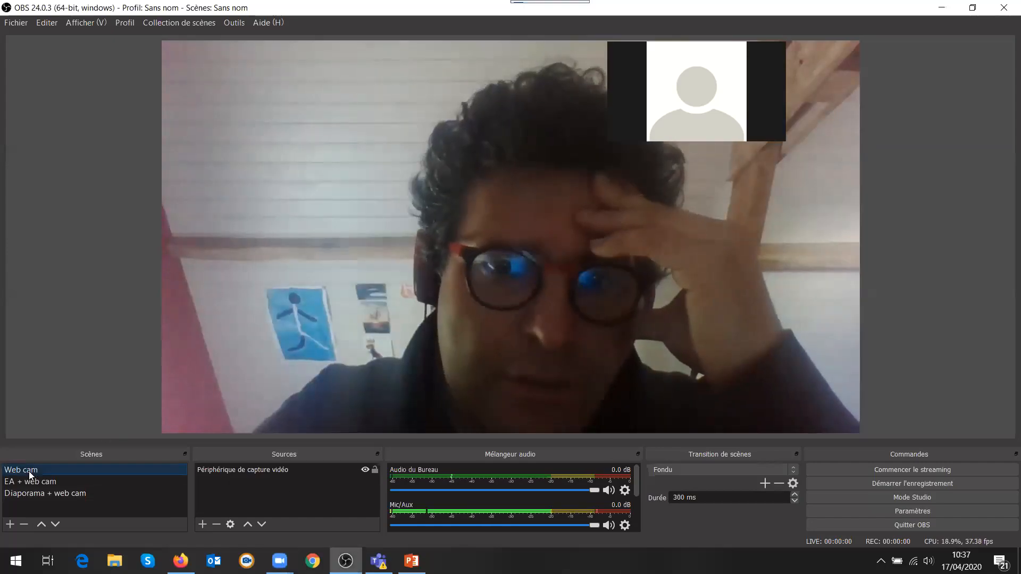
{"action": "left_click", "coordinate": [29, 483]}
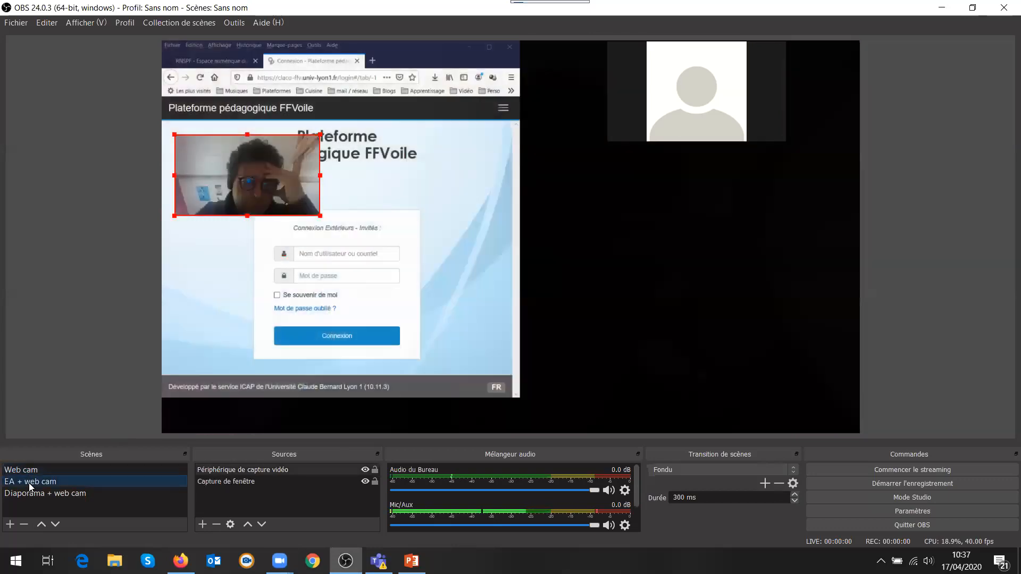
{"action": "left_click", "coordinate": [25, 495]}
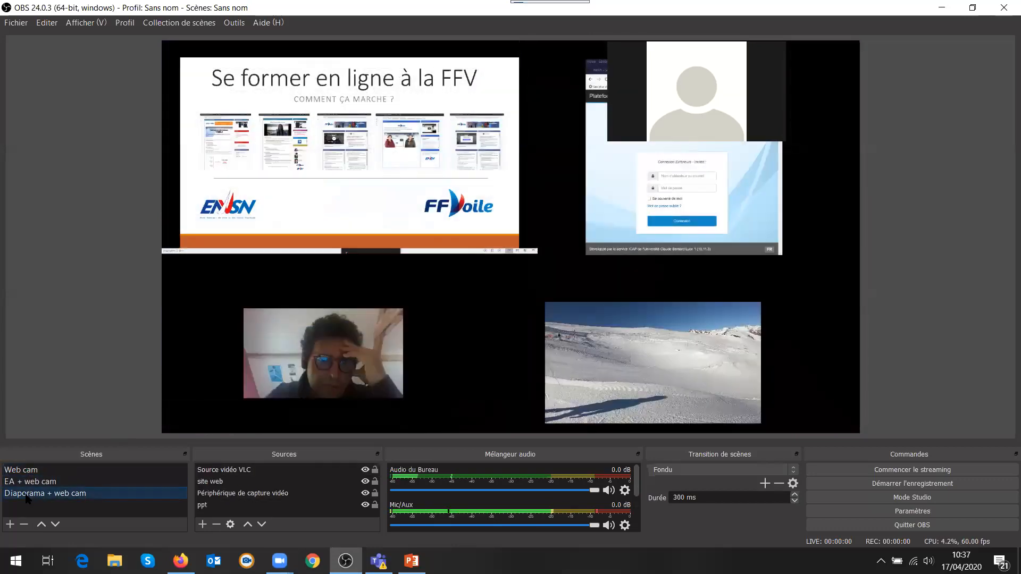
In the scene "EA + web cam", move the website window capture to the right half of the canvas, clear of the webcam
{"action": "left_click", "coordinate": [27, 482]}
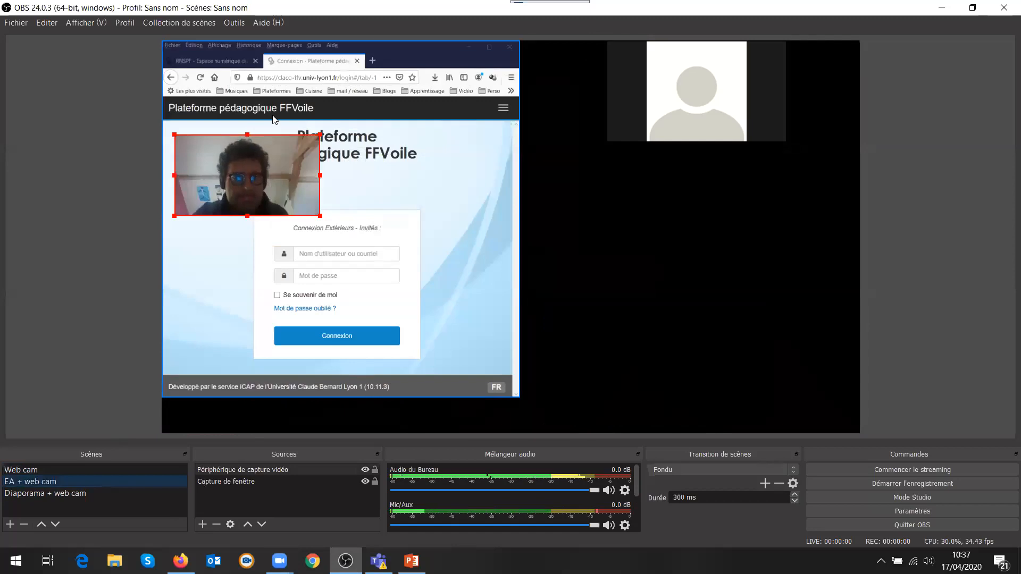
{"action": "left_click_drag", "start_coordinate": [309, 59], "coordinate": [593, 75]}
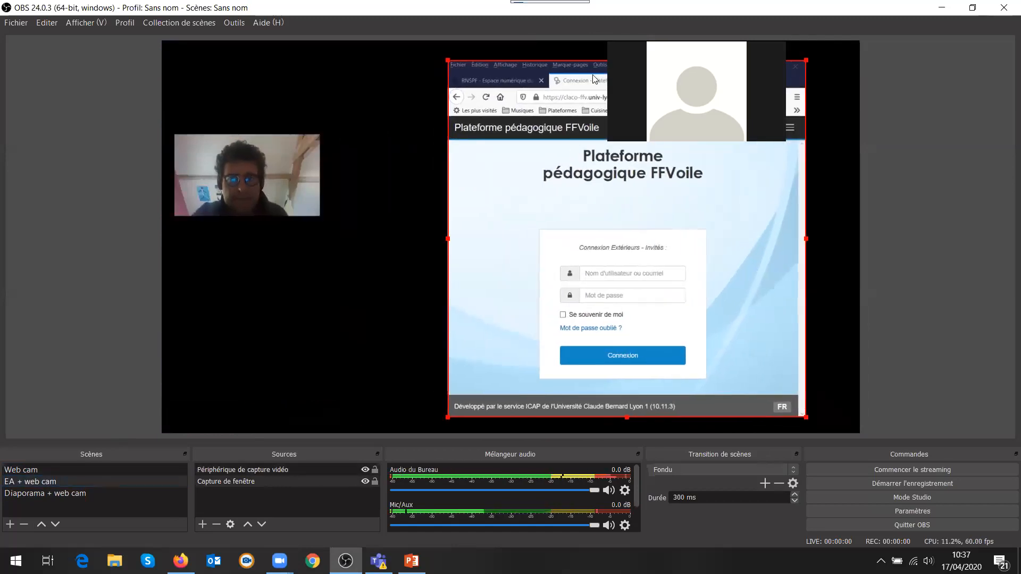
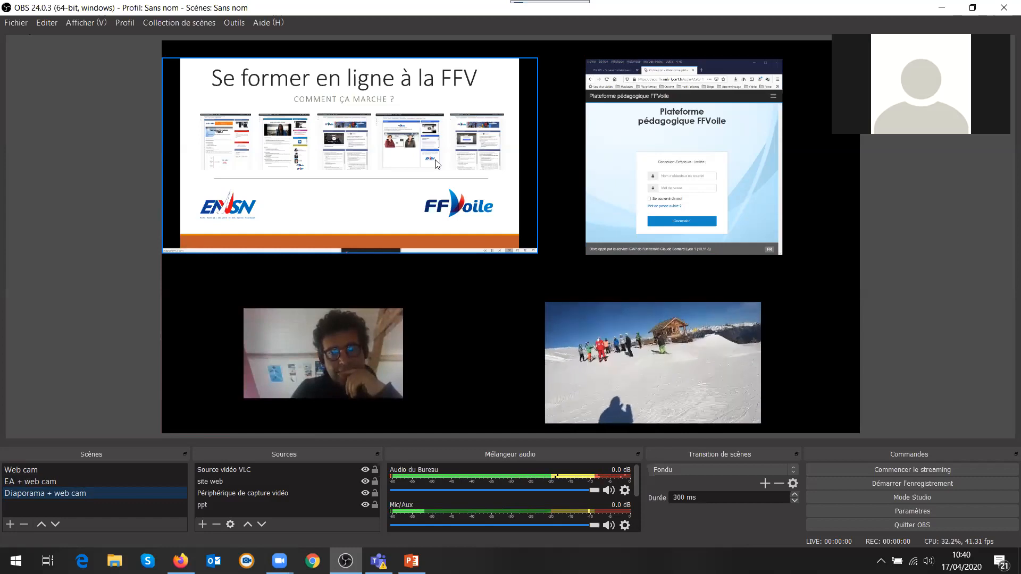
{"action": "left_click", "coordinate": [730, 363]}
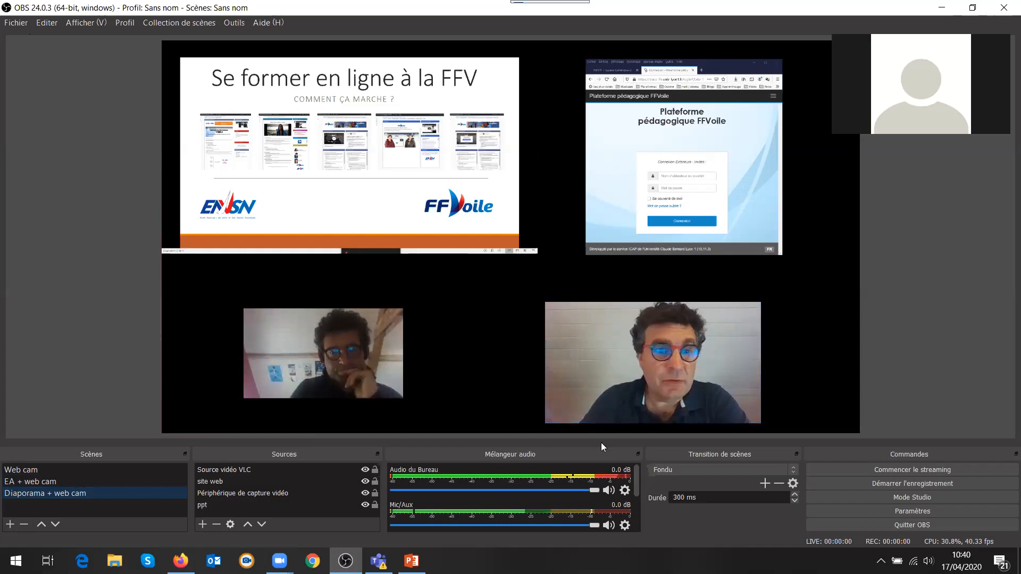
{"action": "double_click", "coordinate": [242, 473]}
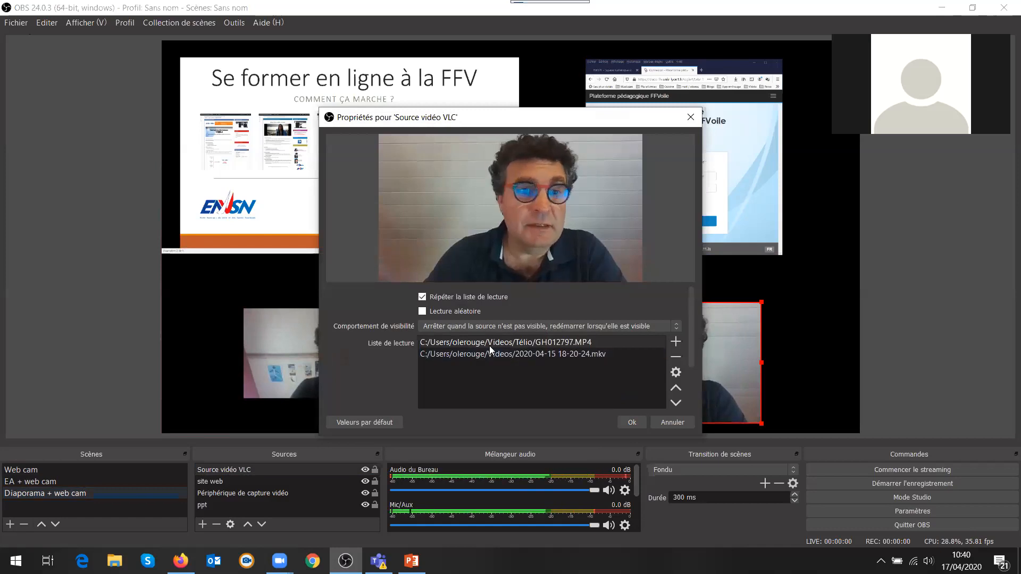
{"action": "left_click", "coordinate": [535, 355]}
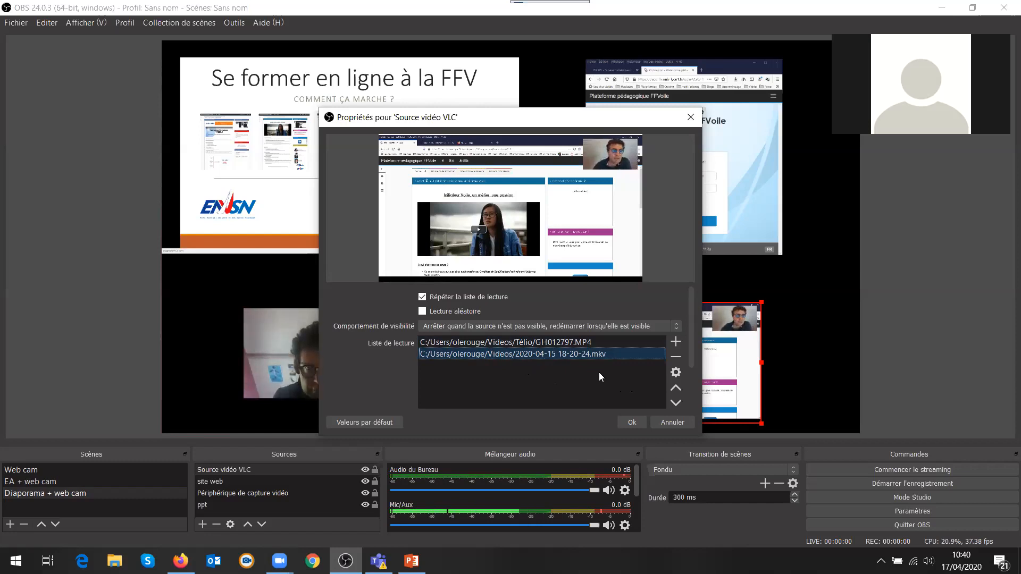
{"action": "left_click", "coordinate": [676, 356]}
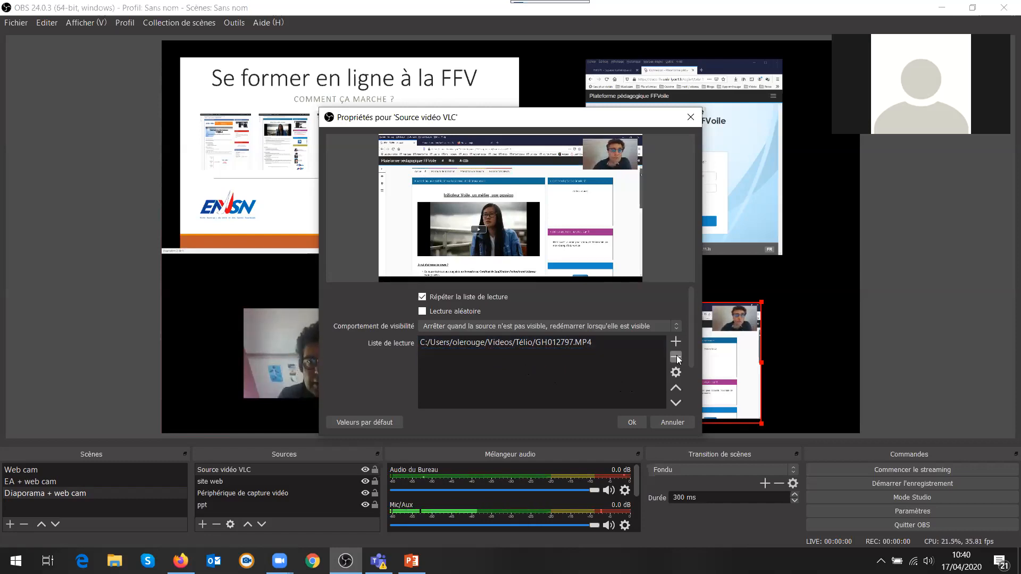
Start adding files to the playlist, look through Prod OBS and search Mes documents on drive D: for "générique"
{"action": "left_click", "coordinate": [677, 342]}
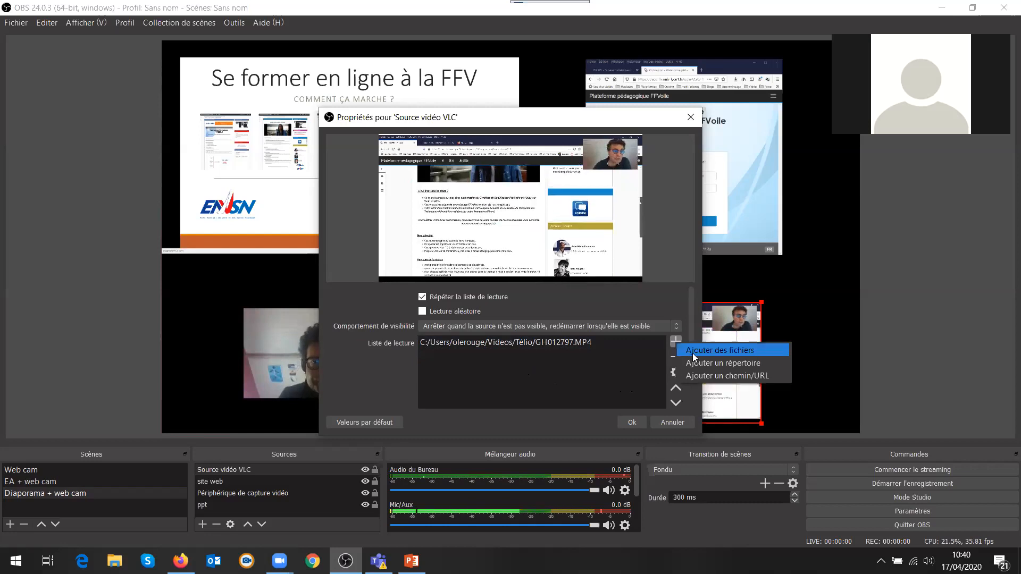
{"action": "left_click", "coordinate": [694, 353]}
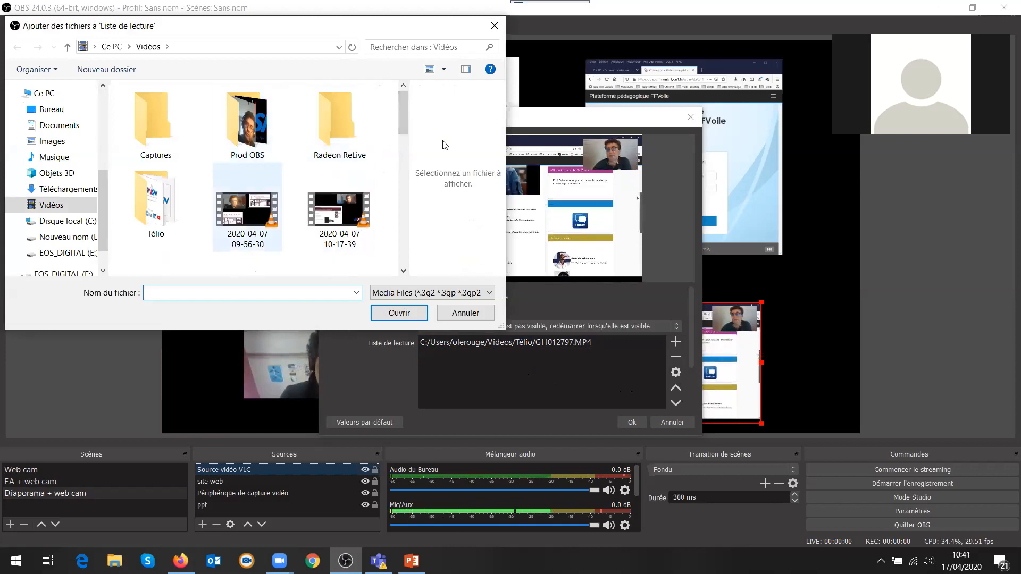
{"action": "mouse_move", "coordinate": [404, 103]}
{"action": "left_mouse_down"}
{"action": "mouse_move", "coordinate": [405, 179]}
{"action": "mouse_move", "coordinate": [410, 85]}
{"action": "left_mouse_up"}
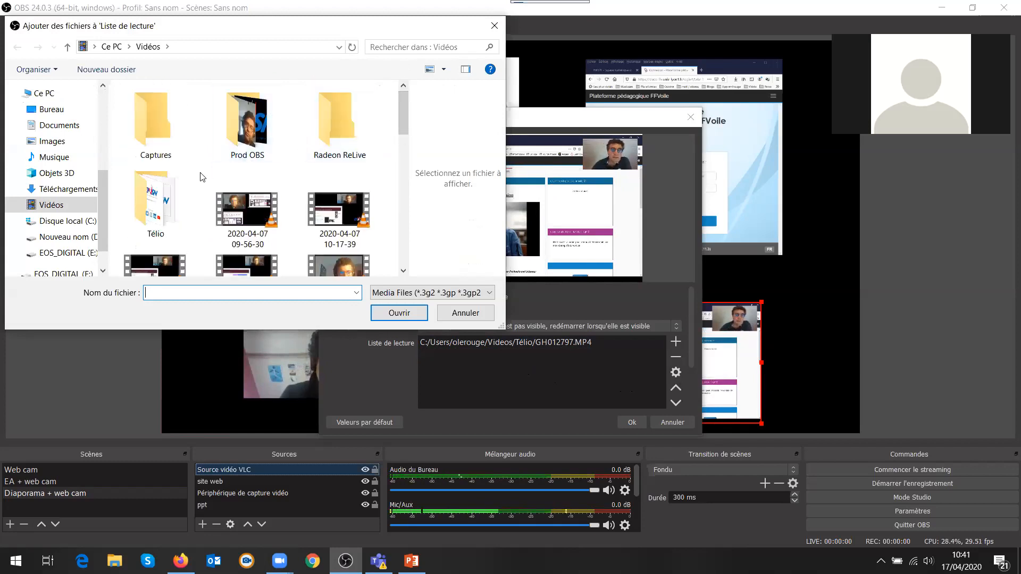
{"action": "double_click", "coordinate": [236, 125]}
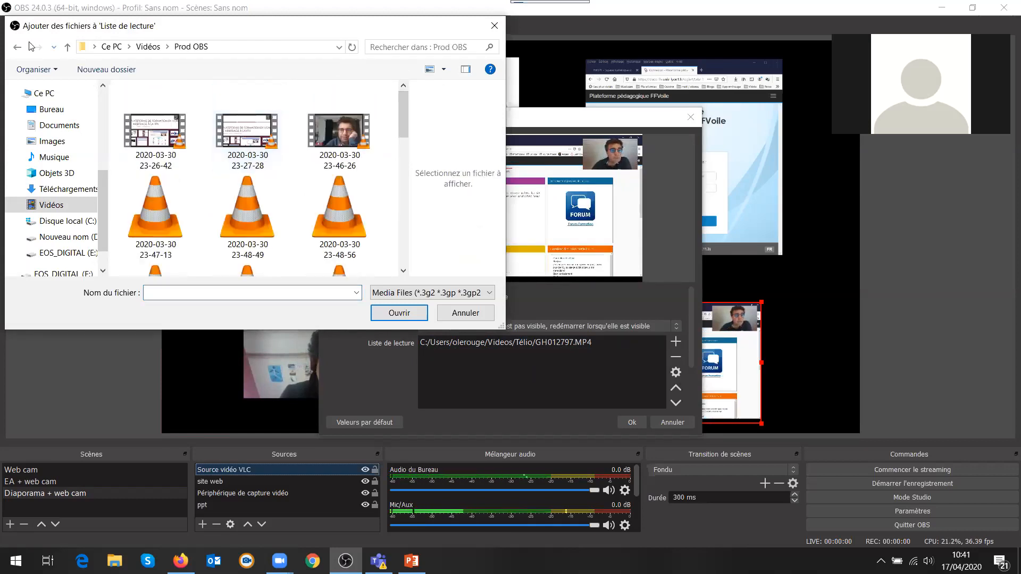
{"action": "left_click", "coordinate": [17, 48]}
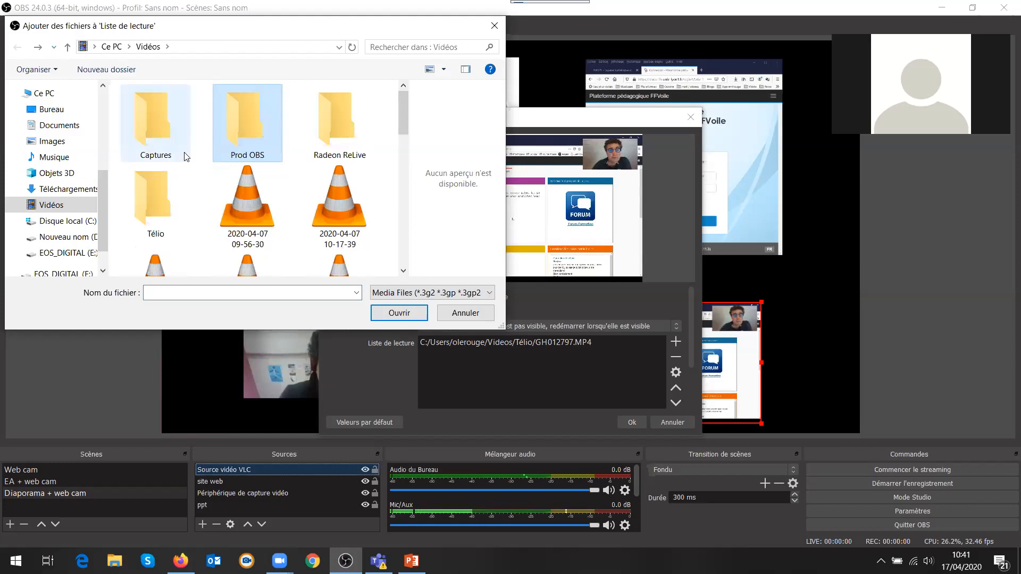
{"action": "left_click", "coordinate": [66, 236]}
{"action": "double_click", "coordinate": [167, 110]}
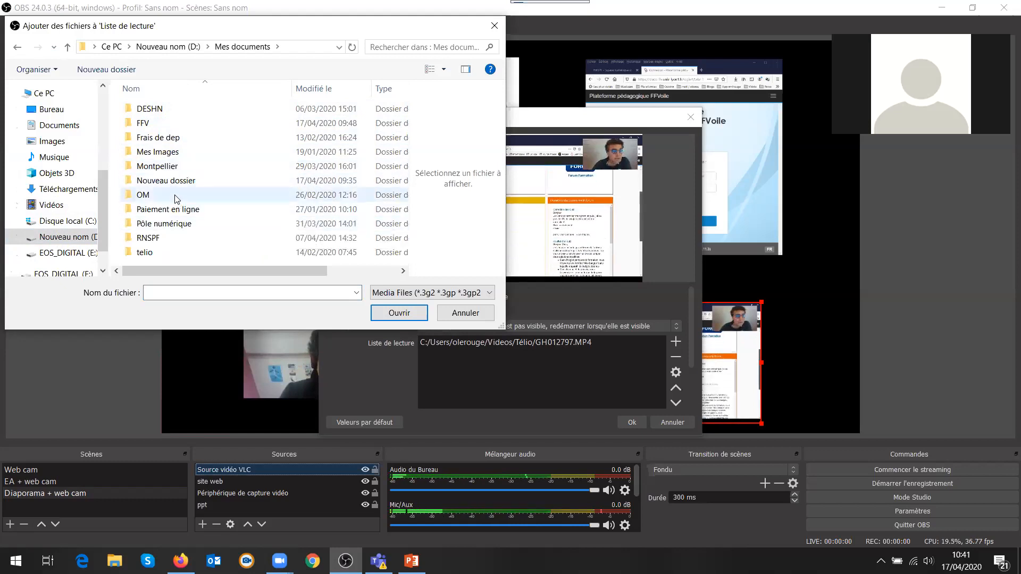
{"action": "left_click", "coordinate": [403, 46]}
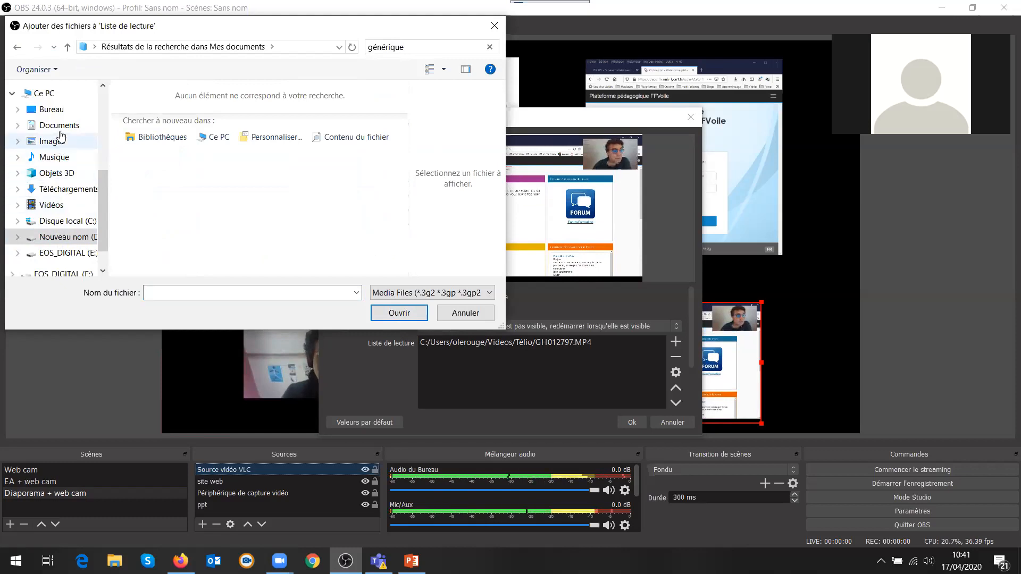
Add INTRO avec MUSIQUE.mp4 from the Télio folder in Vidéos to the VLC source's playlist
{"action": "left_click", "coordinate": [51, 204]}
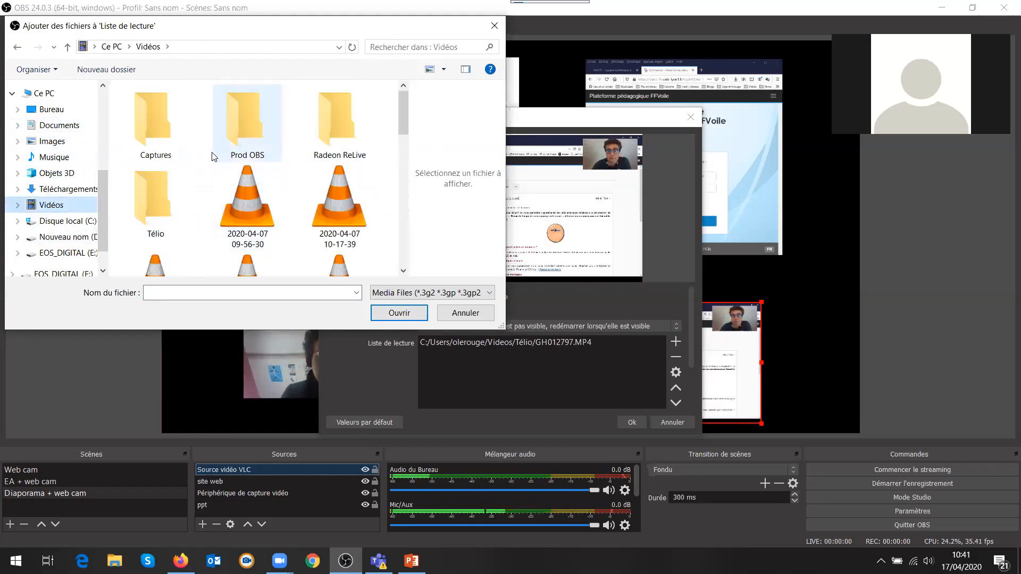
{"action": "left_click_drag", "start_coordinate": [403, 115], "coordinate": [420, 97]}
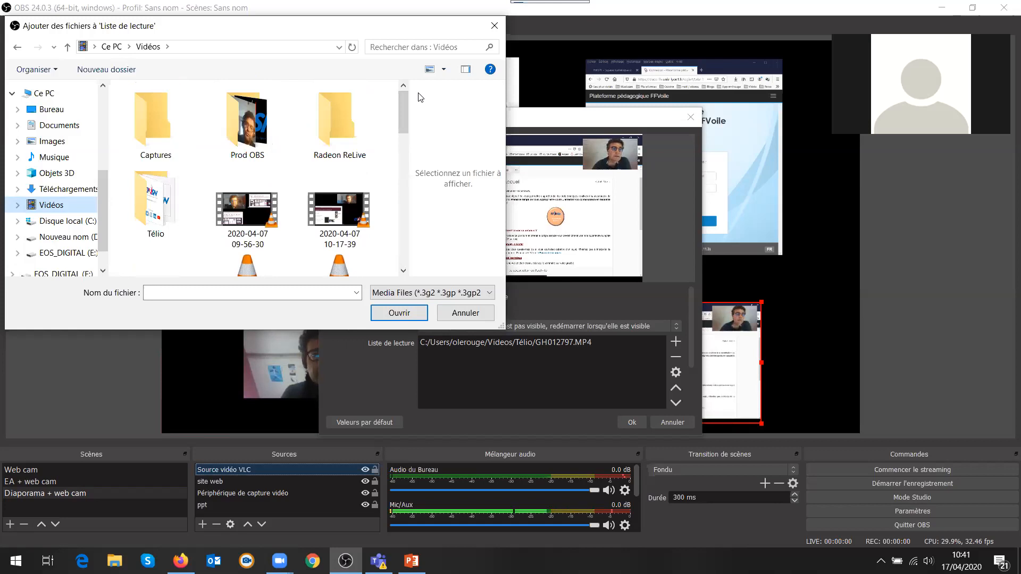
{"action": "double_click", "coordinate": [153, 207]}
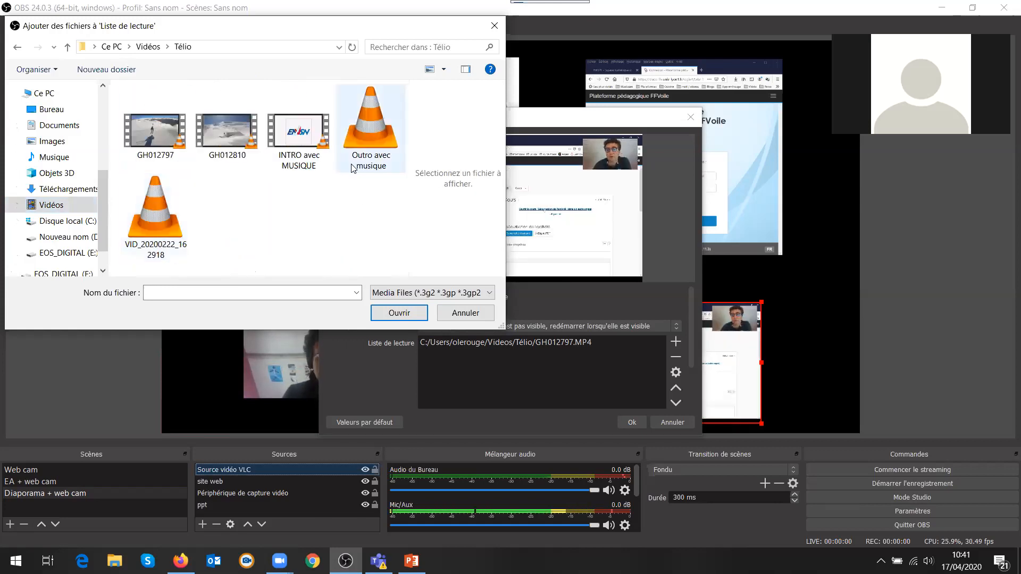
{"action": "left_click", "coordinate": [297, 138]}
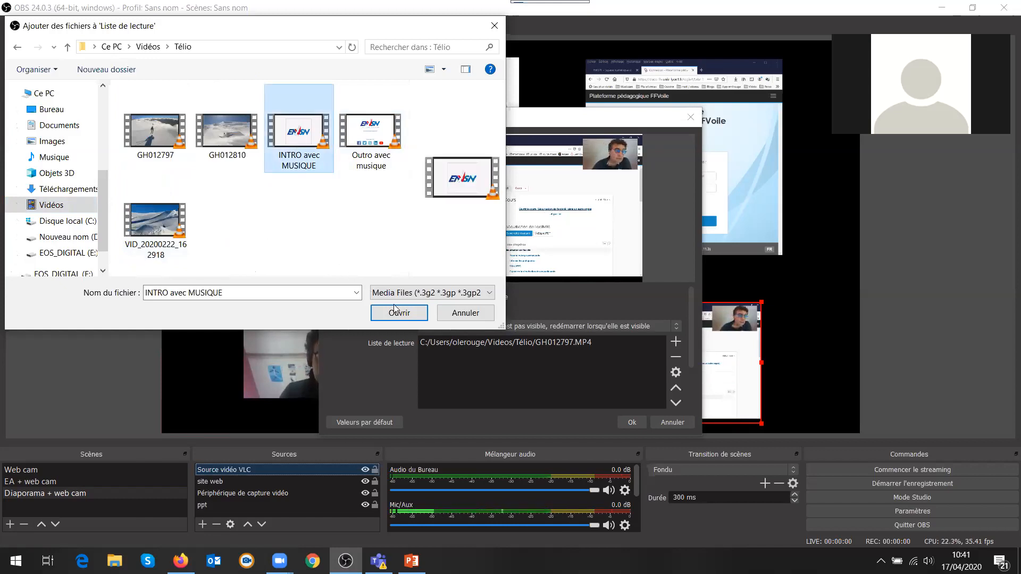
{"action": "left_click", "coordinate": [410, 314]}
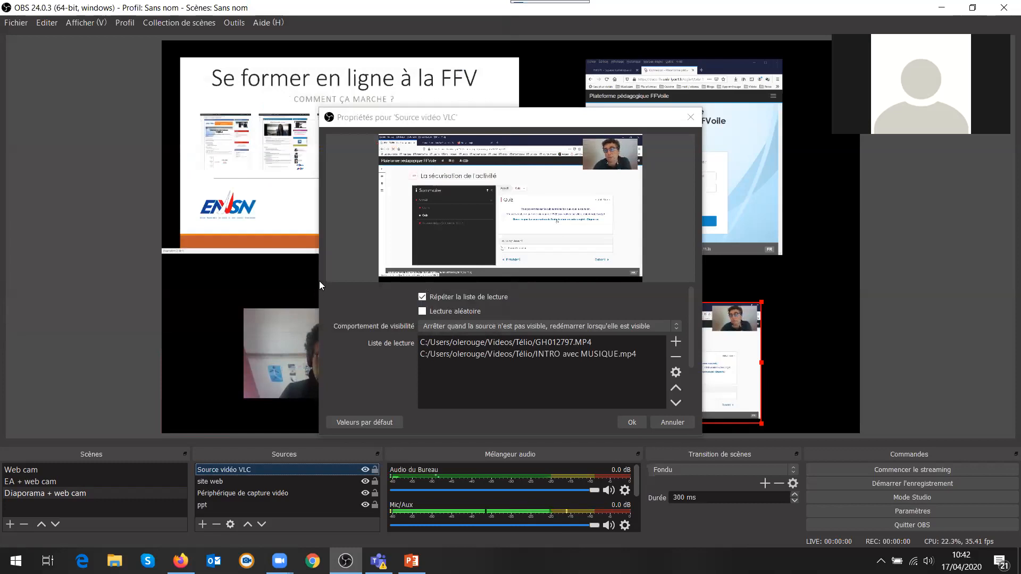
Add Outro avec musique.mp4 from the Télio folder in Vidéos to the VLC source's playlist
{"action": "left_click", "coordinate": [672, 341]}
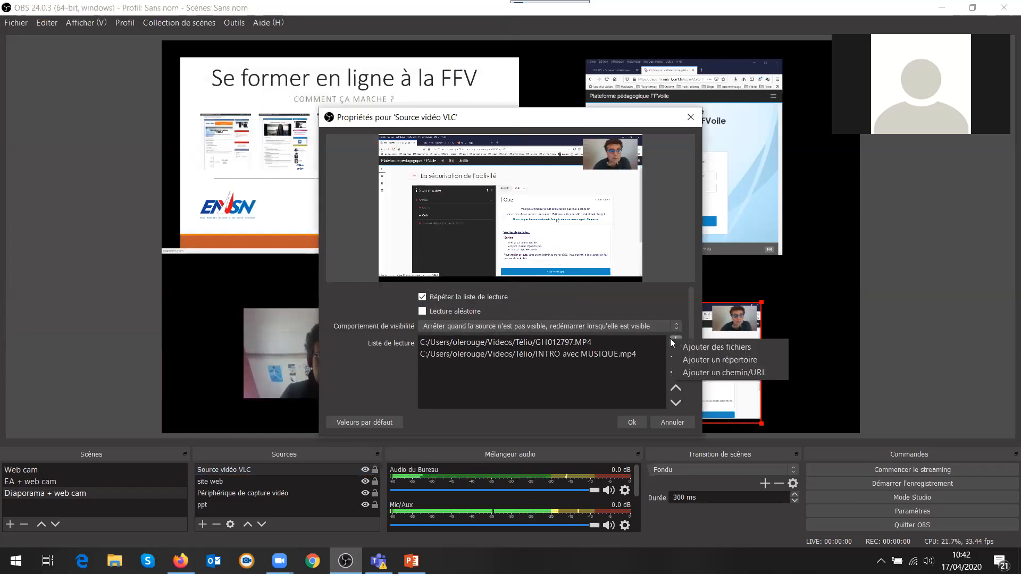
{"action": "left_click", "coordinate": [725, 349]}
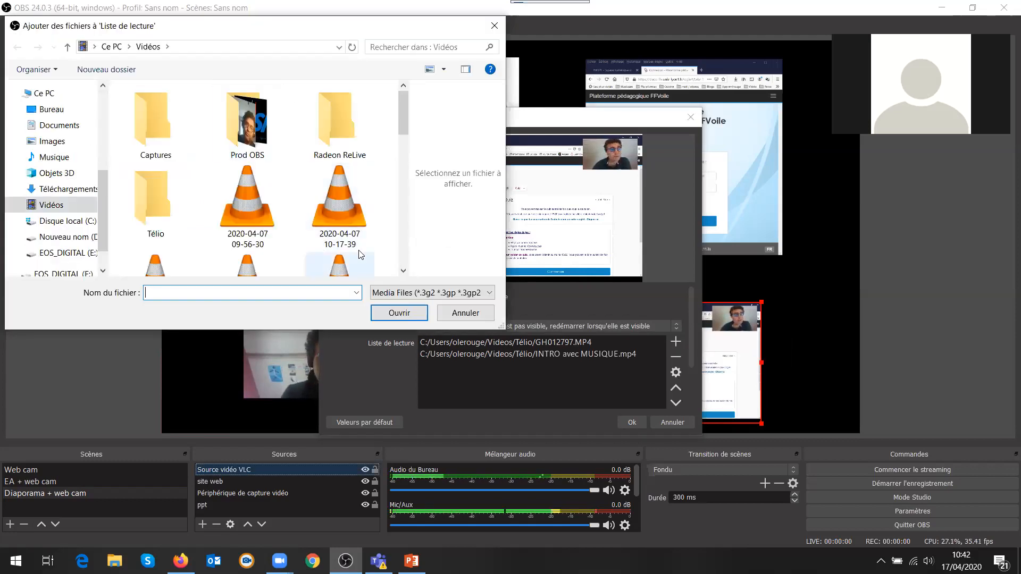
{"action": "left_click_drag", "start_coordinate": [402, 106], "coordinate": [402, 111]}
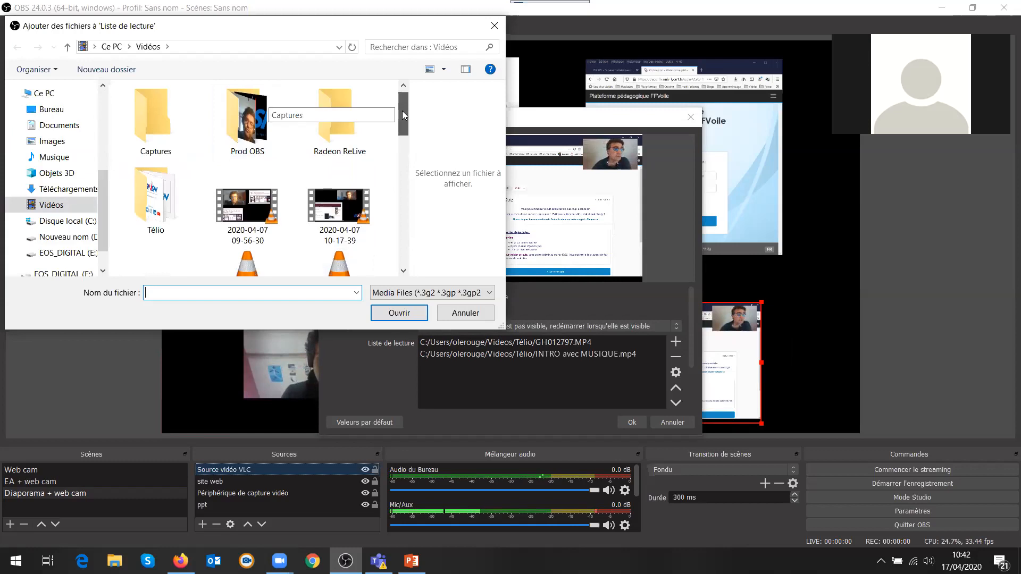
{"action": "double_click", "coordinate": [151, 190]}
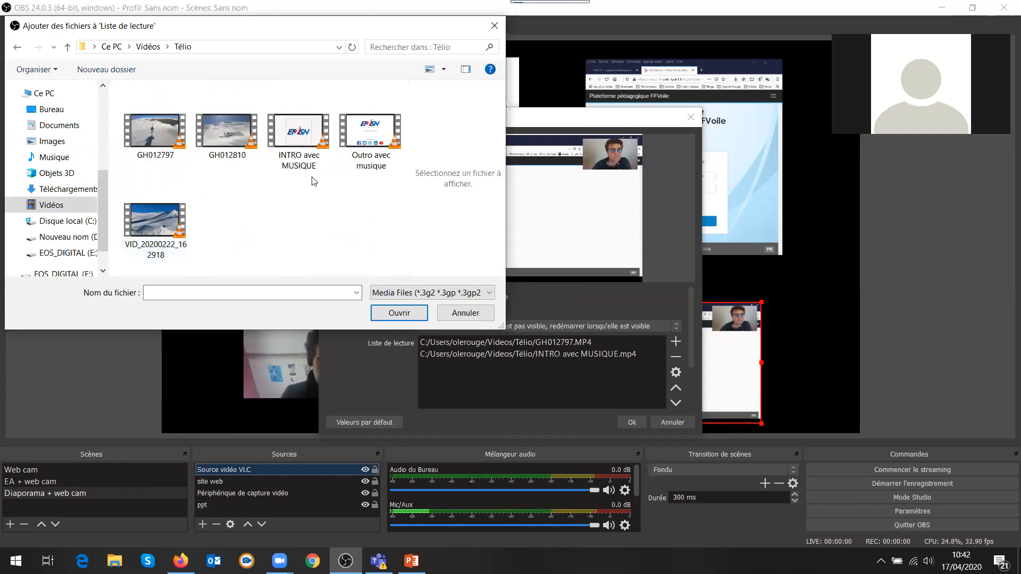
{"action": "left_click", "coordinate": [371, 136]}
{"action": "double_click", "coordinate": [371, 136]}
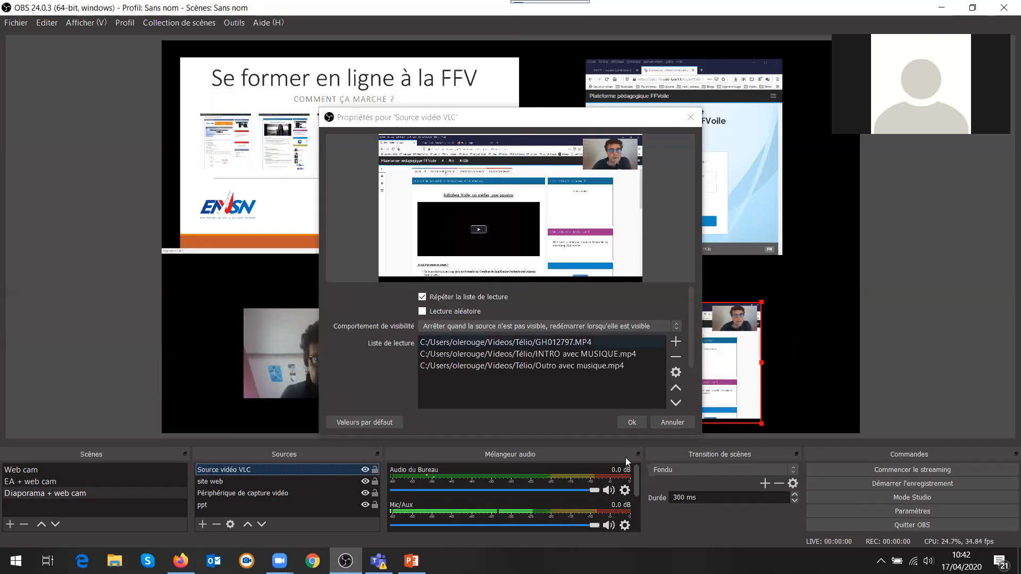
Move INTRO avec MUSIQUE.mp4 above GH012797.MP4 in the playlist and confirm the VLC source's properties
{"action": "left_click", "coordinate": [580, 354]}
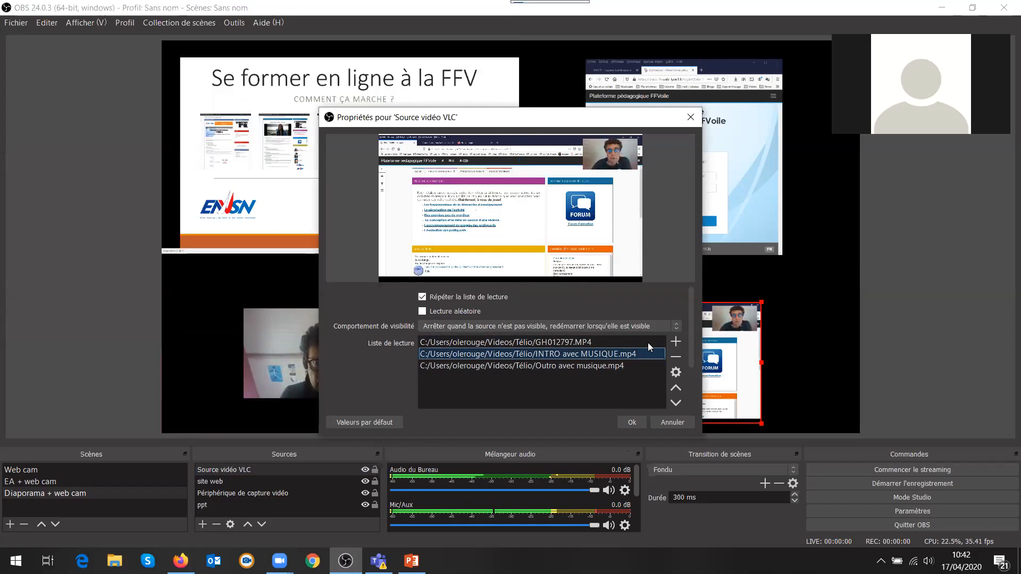
{"action": "left_click", "coordinate": [676, 343]}
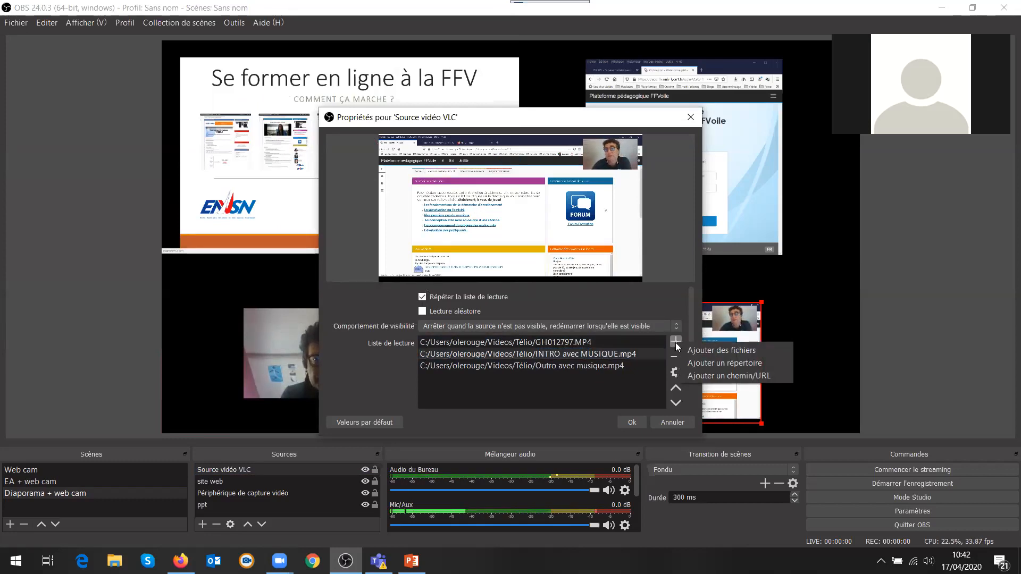
{"action": "left_click", "coordinate": [623, 398]}
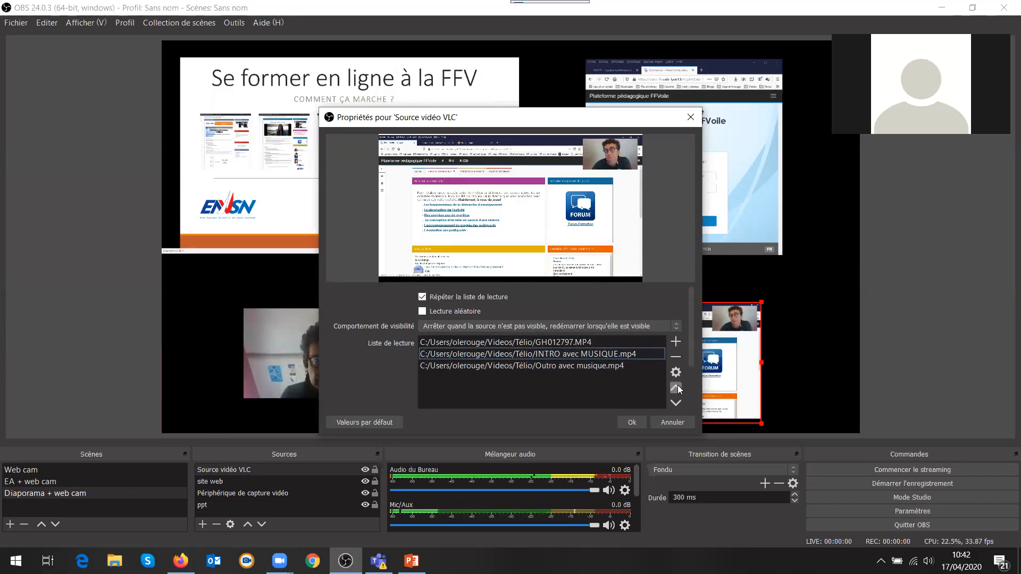
{"action": "left_click", "coordinate": [573, 354]}
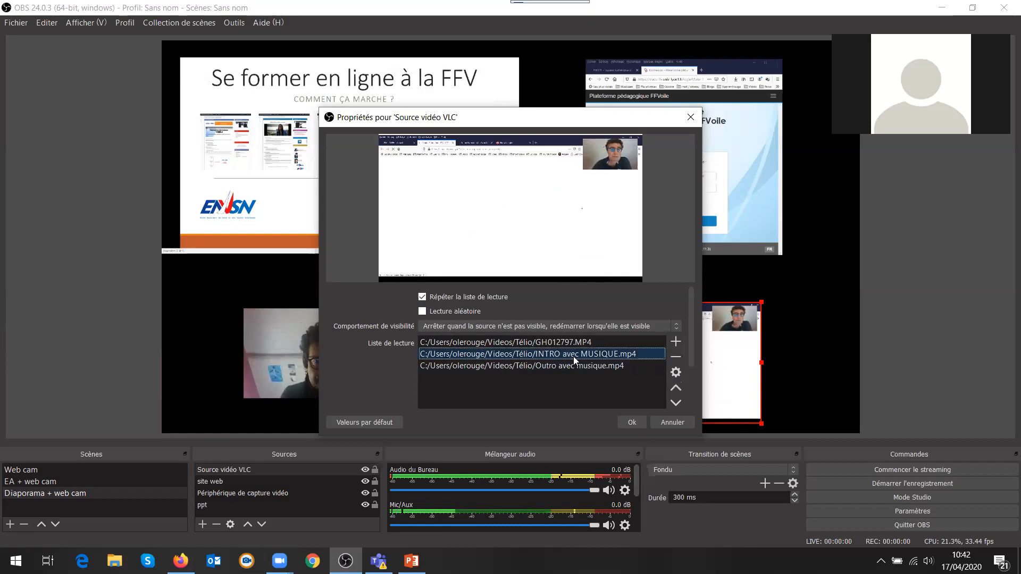
{"action": "left_click", "coordinate": [676, 389]}
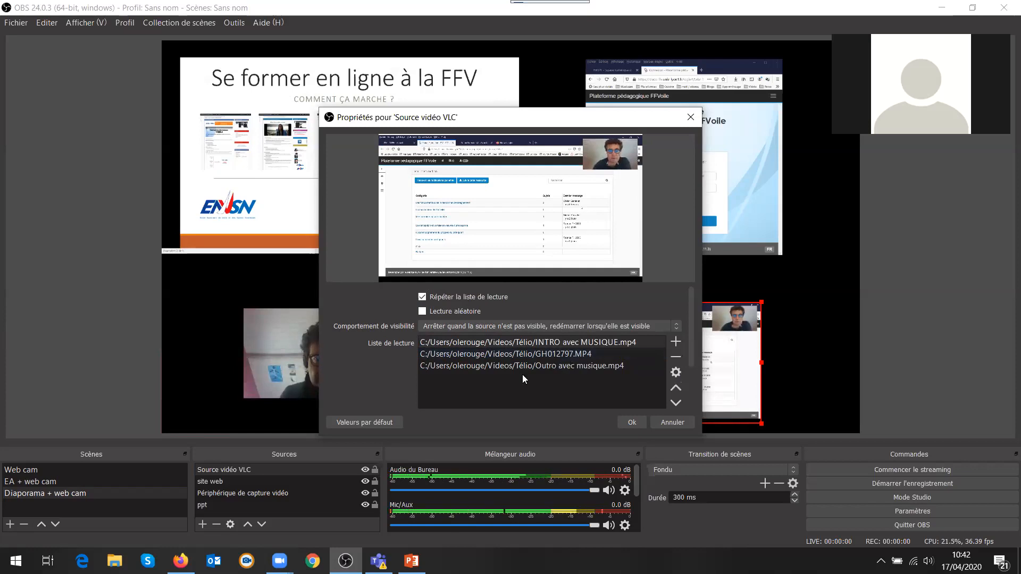
{"action": "left_click", "coordinate": [631, 422]}
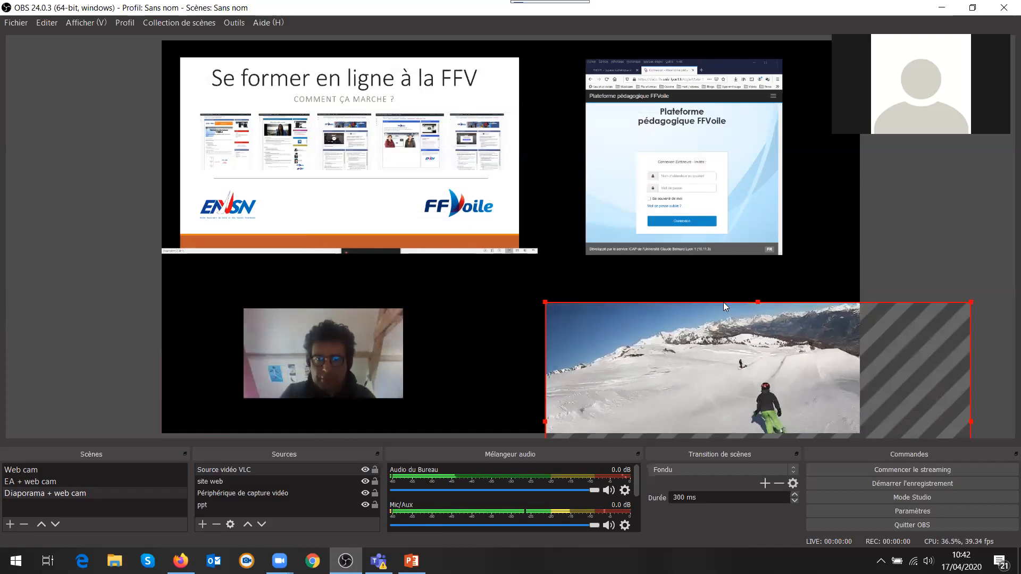
Reposition the VLC video over the middle of the canvas, partly covering the slideshow and website, and hide Source vidéo VLC
{"action": "left_click_drag", "start_coordinate": [703, 337], "coordinate": [572, 206]}
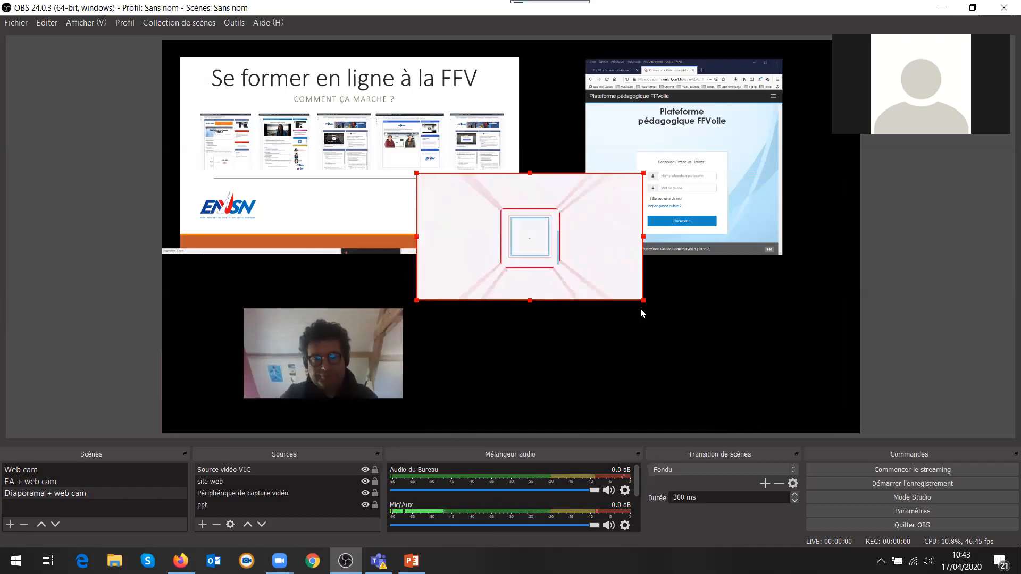
{"action": "left_click_drag", "start_coordinate": [559, 261], "coordinate": [677, 361]}
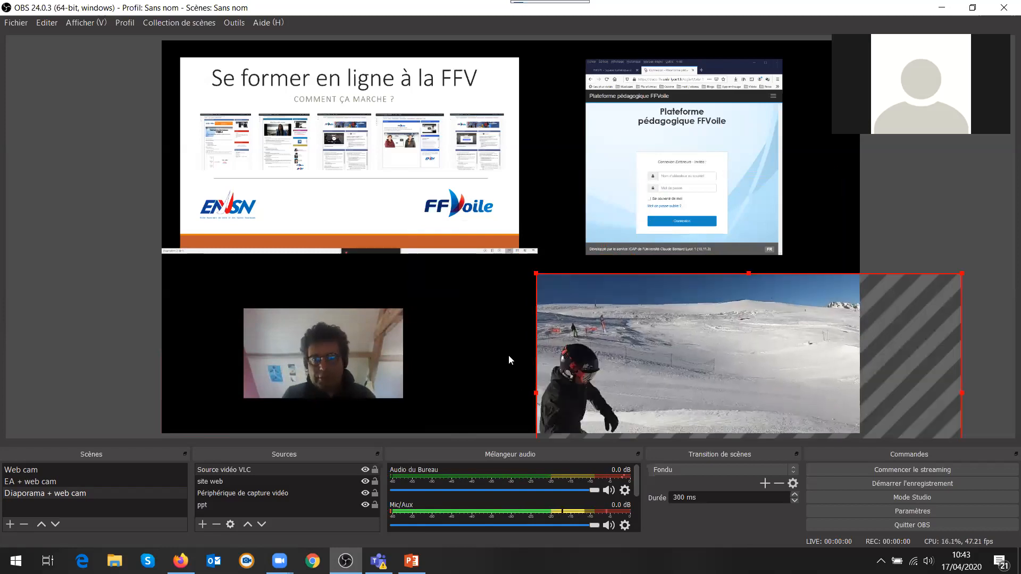
{"action": "left_click_drag", "start_coordinate": [601, 348], "coordinate": [469, 197]}
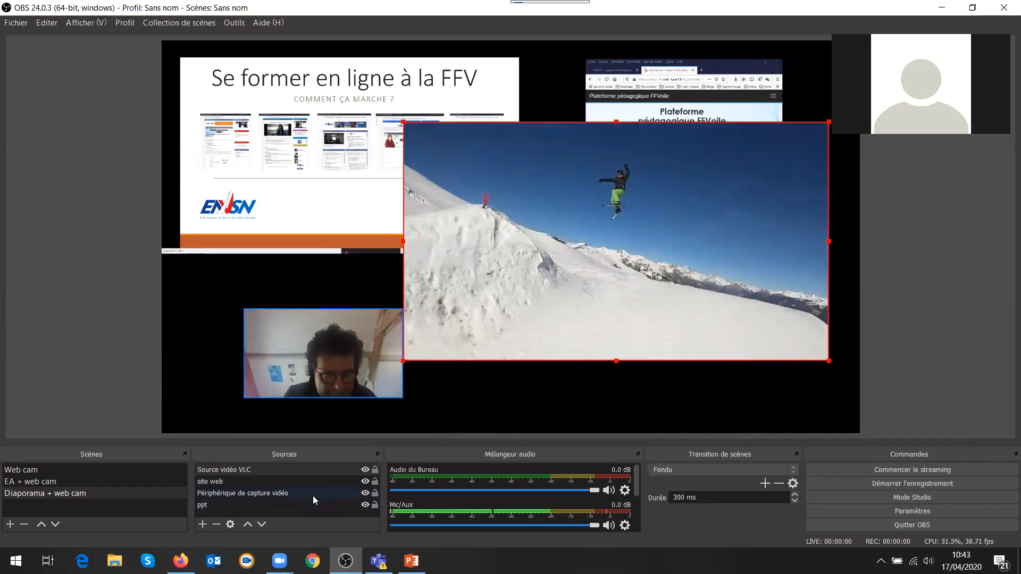
{"action": "left_click", "coordinate": [366, 470]}
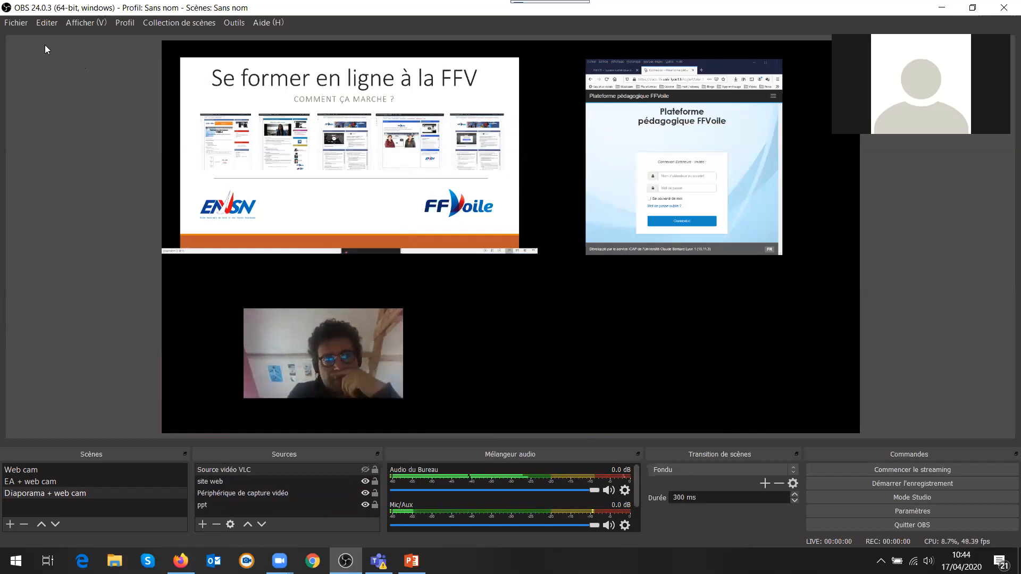
In the keyboard shortcut settings, assign numpad 3 to switching to the scene "Diaporama + web cam"
{"action": "left_click", "coordinate": [235, 23]}
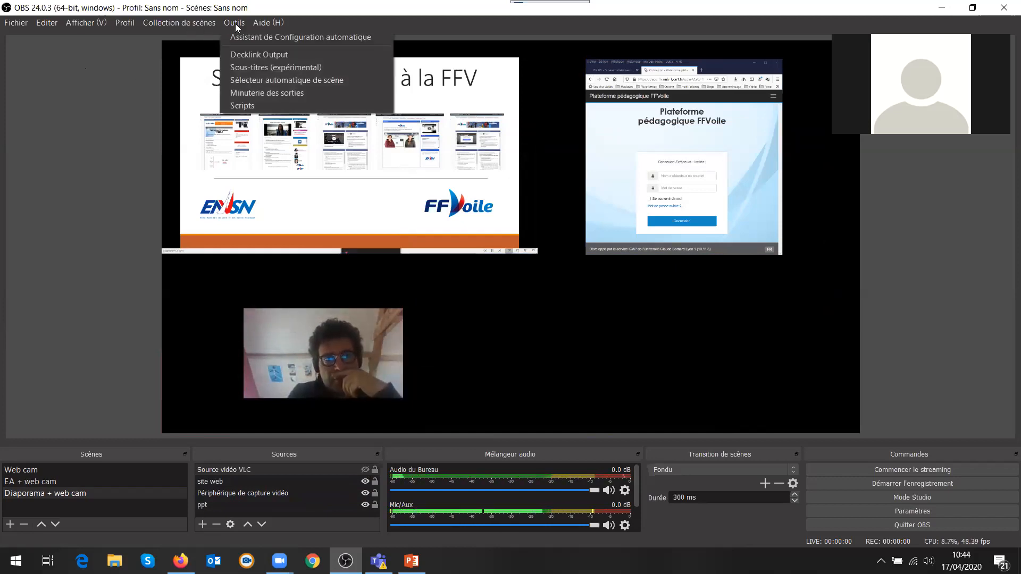
{"action": "mouse_move", "coordinate": [17, 23]}
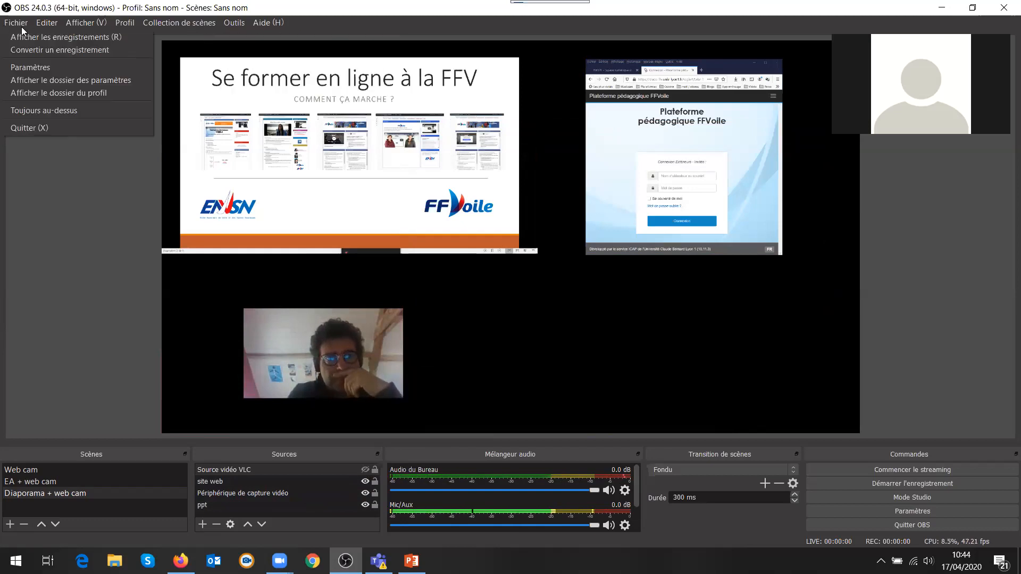
{"action": "left_click", "coordinate": [32, 66]}
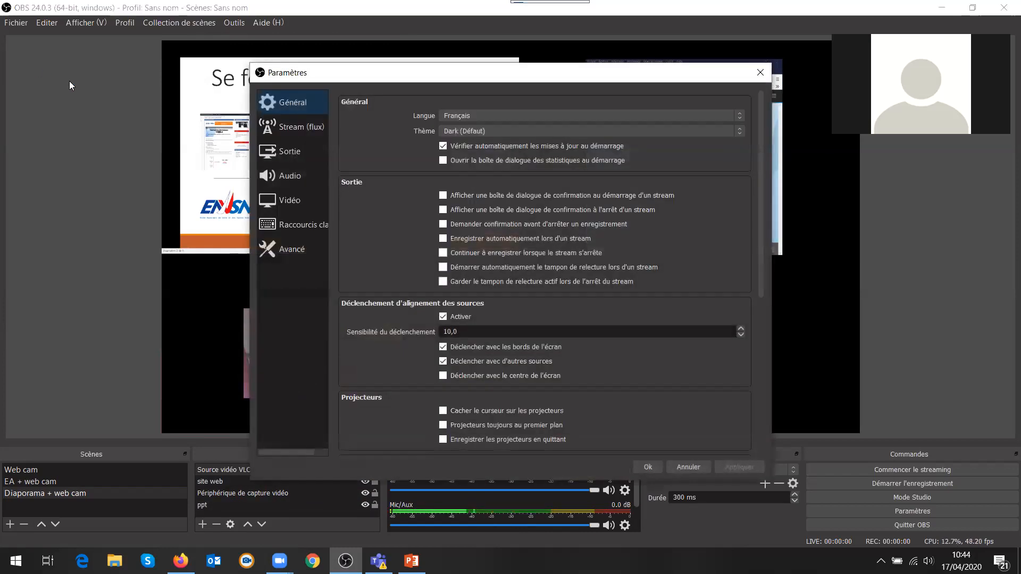
{"action": "left_click", "coordinate": [303, 225]}
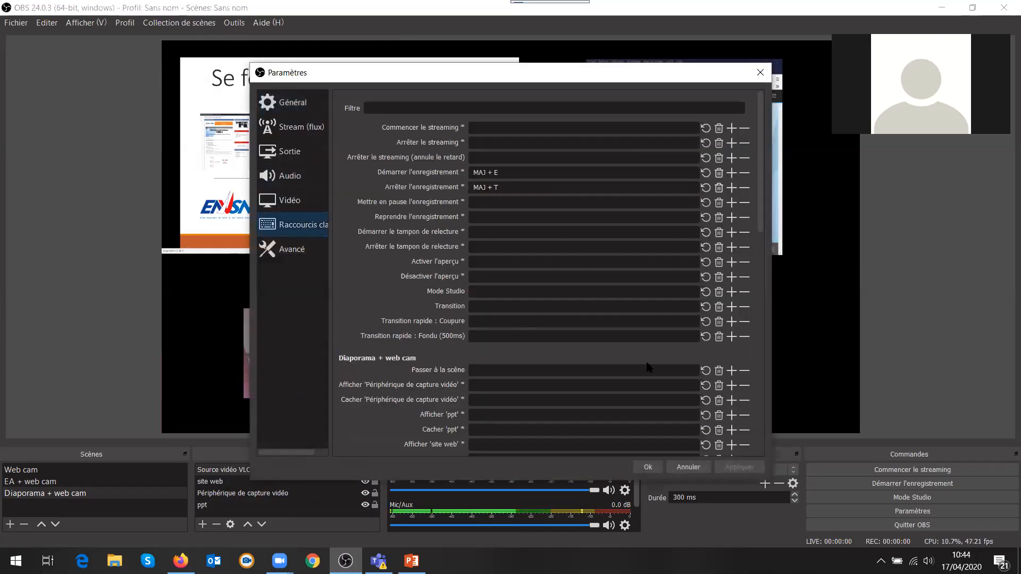
{"action": "left_click_drag", "start_coordinate": [762, 156], "coordinate": [761, 227]}
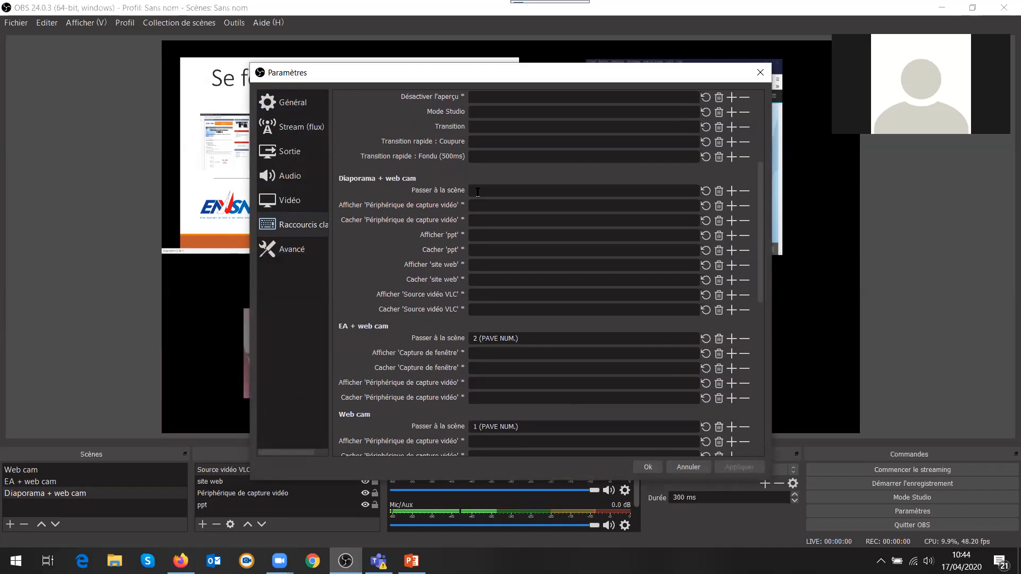
{"action": "key", "text": "KP_3"}
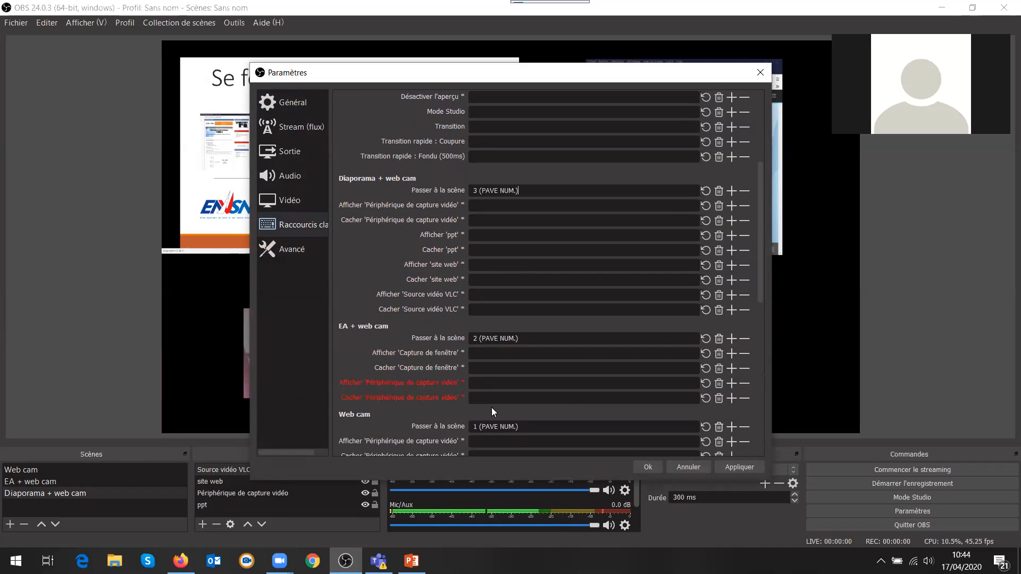
Review the shortcut options for scenes, audio and the VLC source, and close the settings, saving the changes
{"action": "left_click_drag", "start_coordinate": [758, 232], "coordinate": [753, 280]}
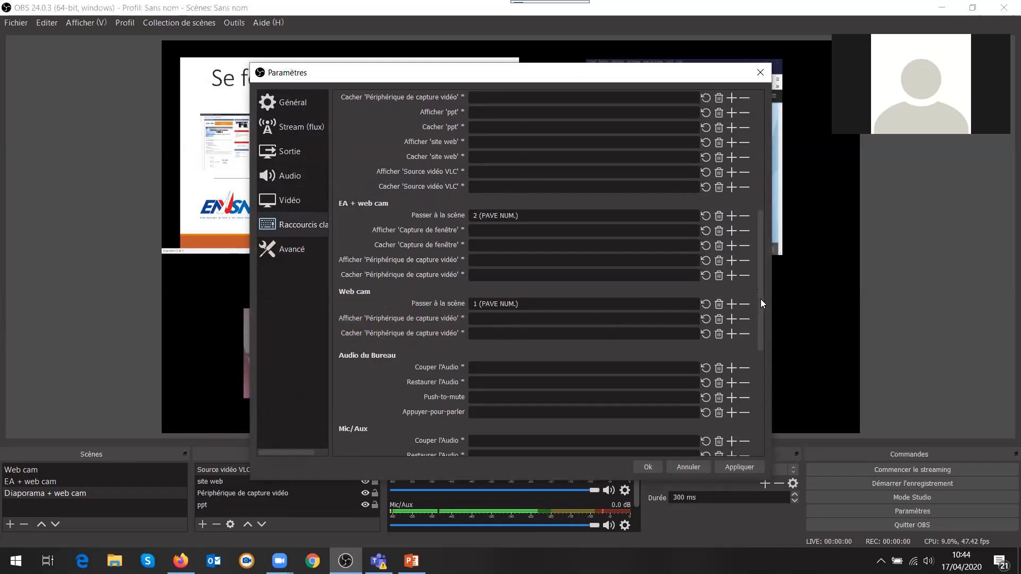
{"action": "left_click_drag", "start_coordinate": [760, 299], "coordinate": [761, 284]}
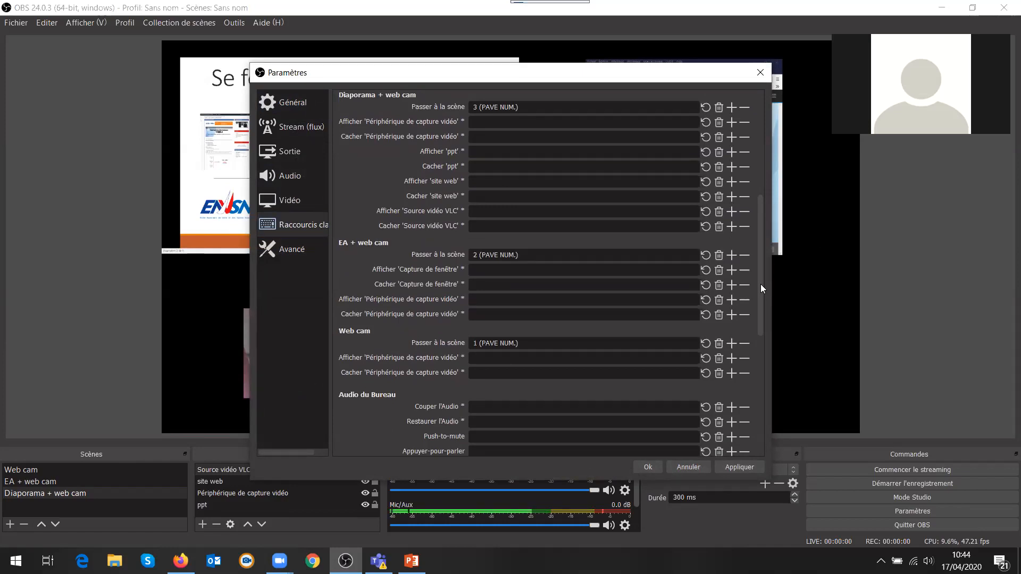
{"action": "left_click_drag", "start_coordinate": [760, 284], "coordinate": [761, 268]}
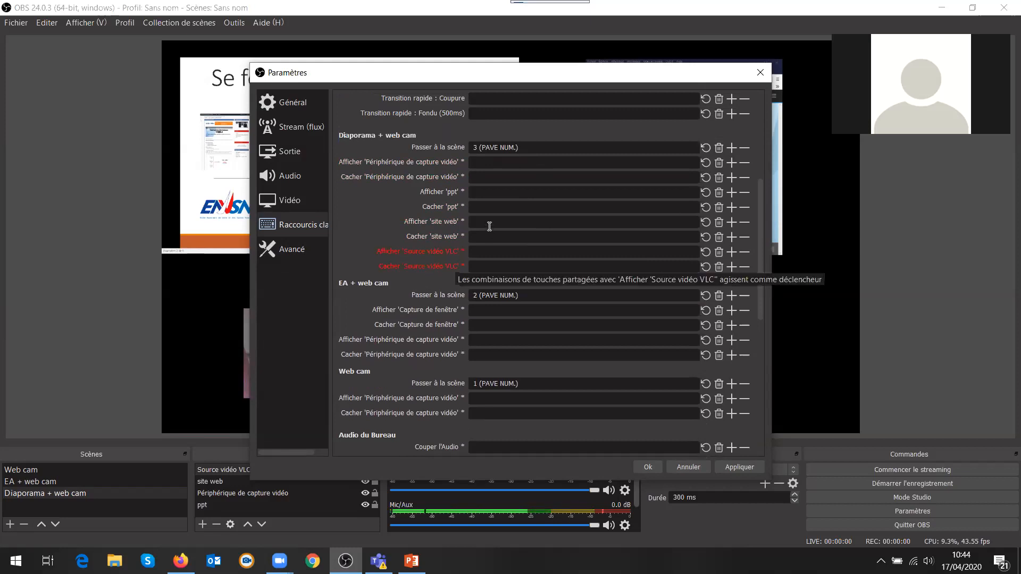
{"action": "mouse_move", "coordinate": [443, 197]}
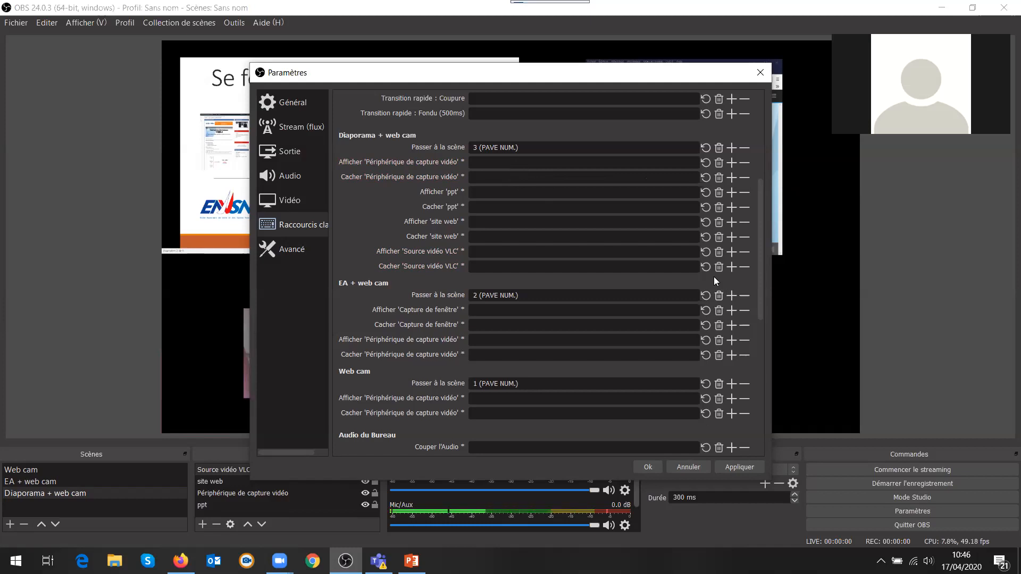
{"action": "left_click_drag", "start_coordinate": [762, 203], "coordinate": [762, 361]}
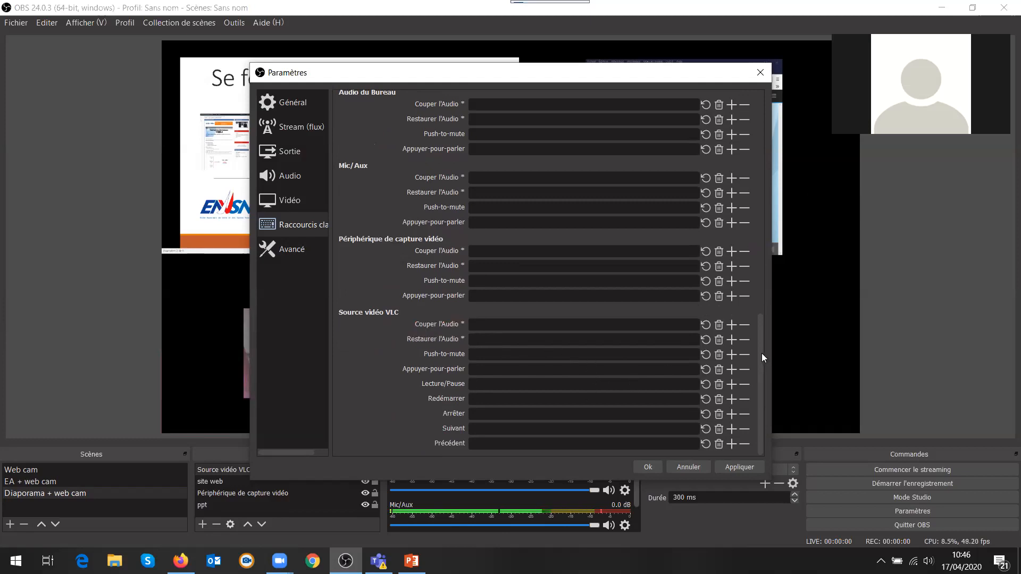
{"action": "left_click_drag", "start_coordinate": [760, 351], "coordinate": [751, 123]}
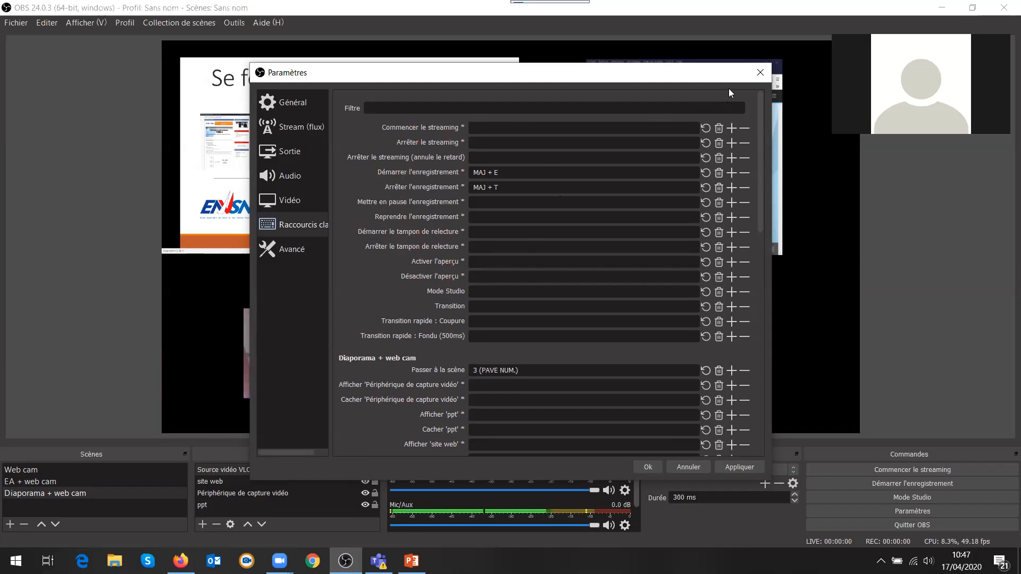
{"action": "left_click", "coordinate": [758, 76]}
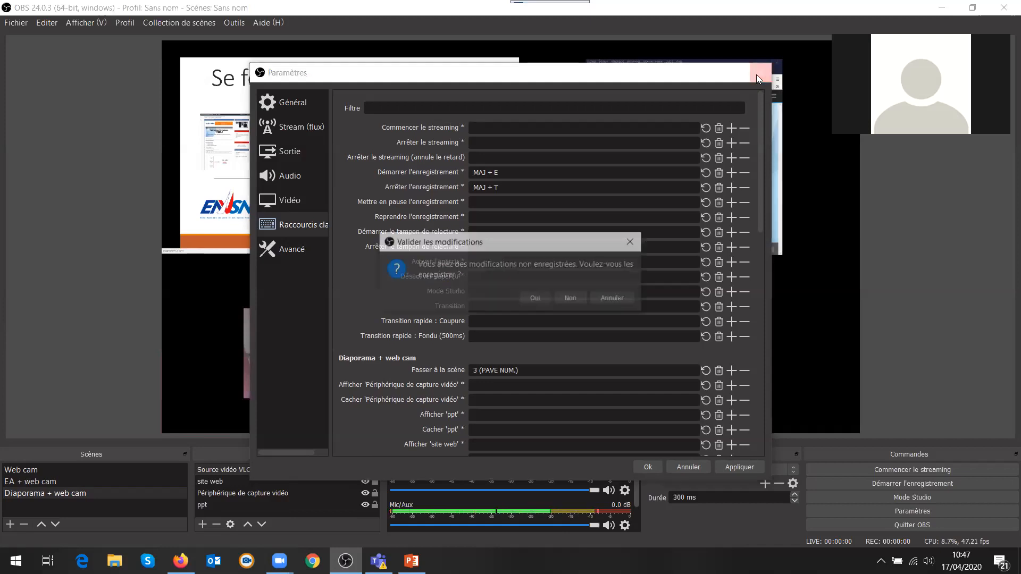
{"action": "left_click", "coordinate": [531, 299]}
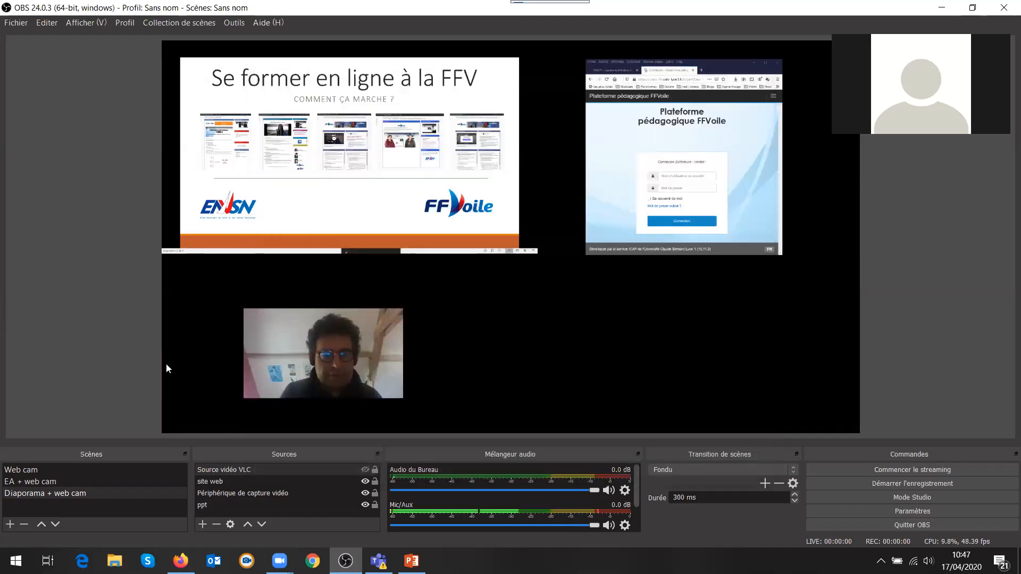
Show the scene "Web cam", switch to "Diaporama + web cam", and minimise OBS to bring up the PowerPoint slideshow
{"action": "left_click", "coordinate": [28, 468]}
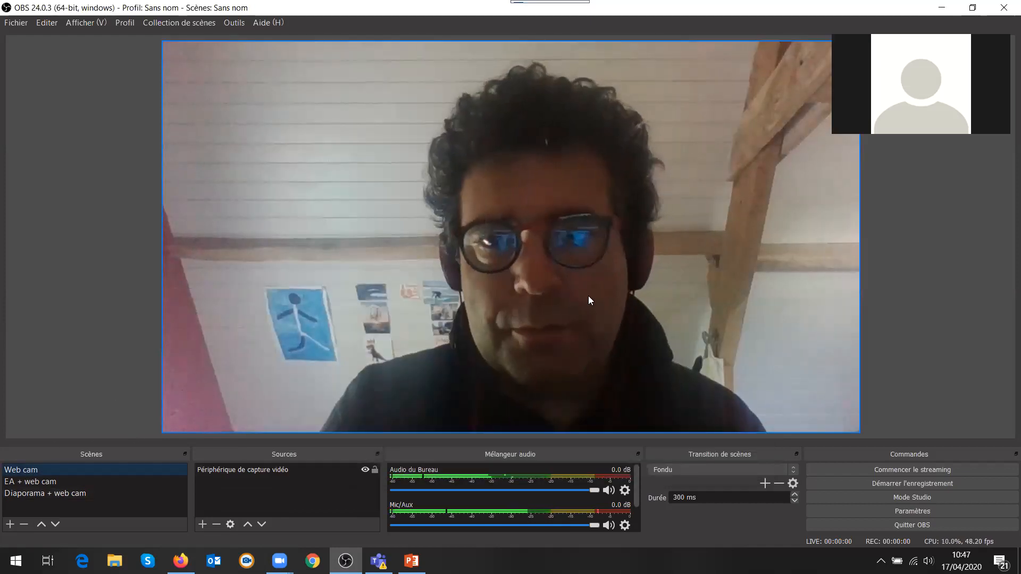
{"action": "left_click", "coordinate": [946, 8]}
{"action": "left_click", "coordinate": [282, 378]}
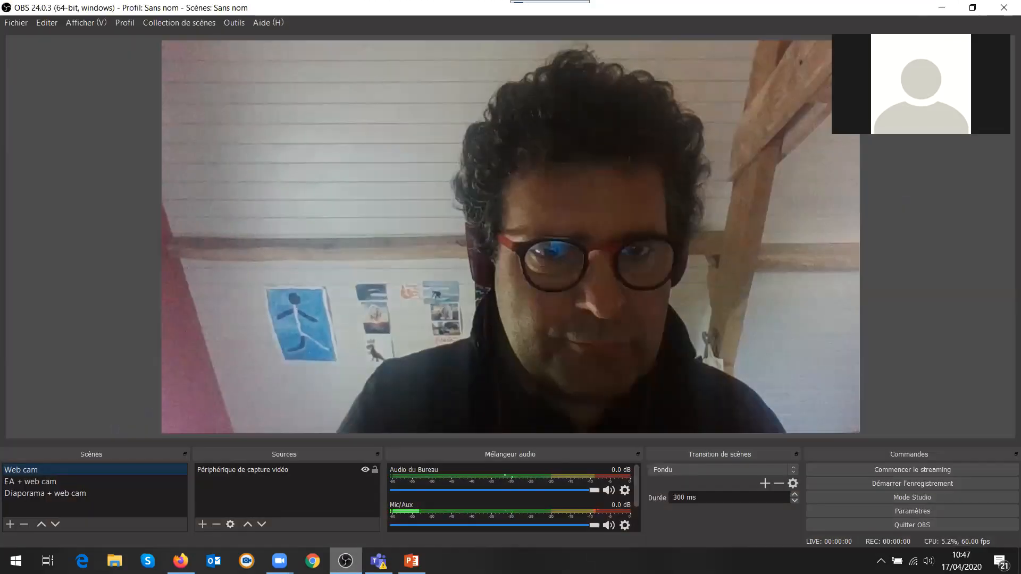
{"action": "left_click", "coordinate": [346, 561]}
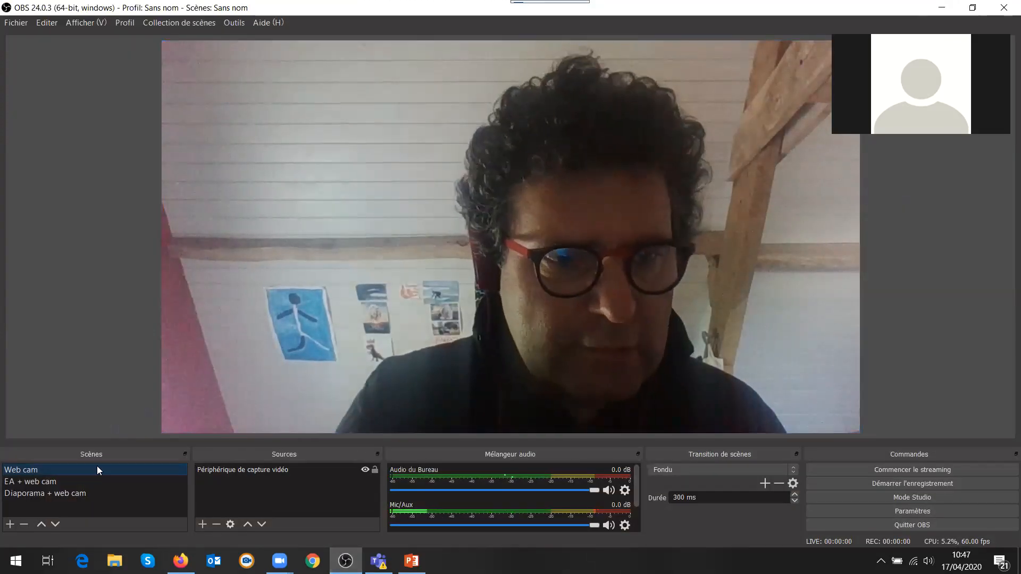
{"action": "left_click", "coordinate": [56, 493]}
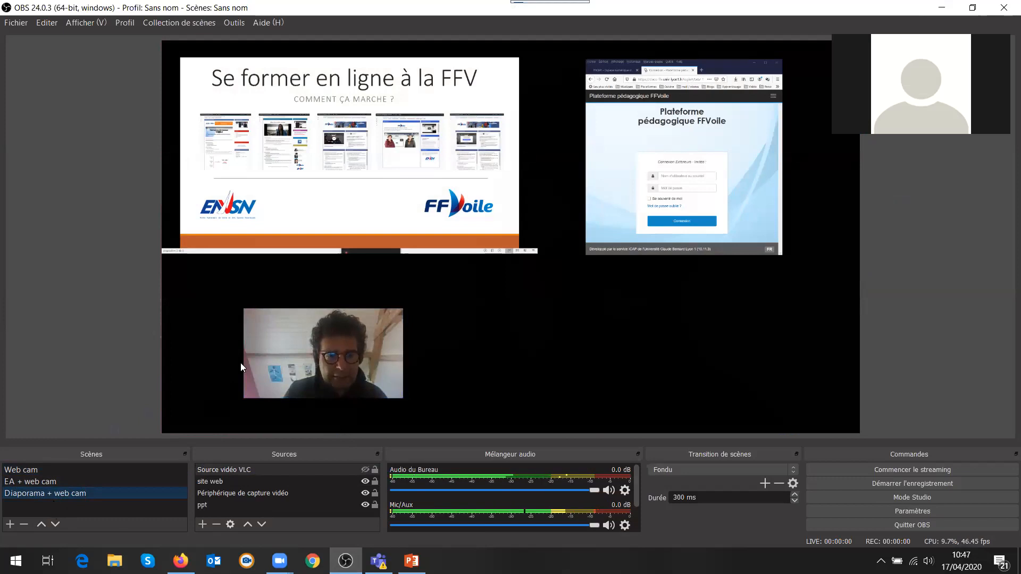
{"action": "left_click", "coordinate": [942, 8]}
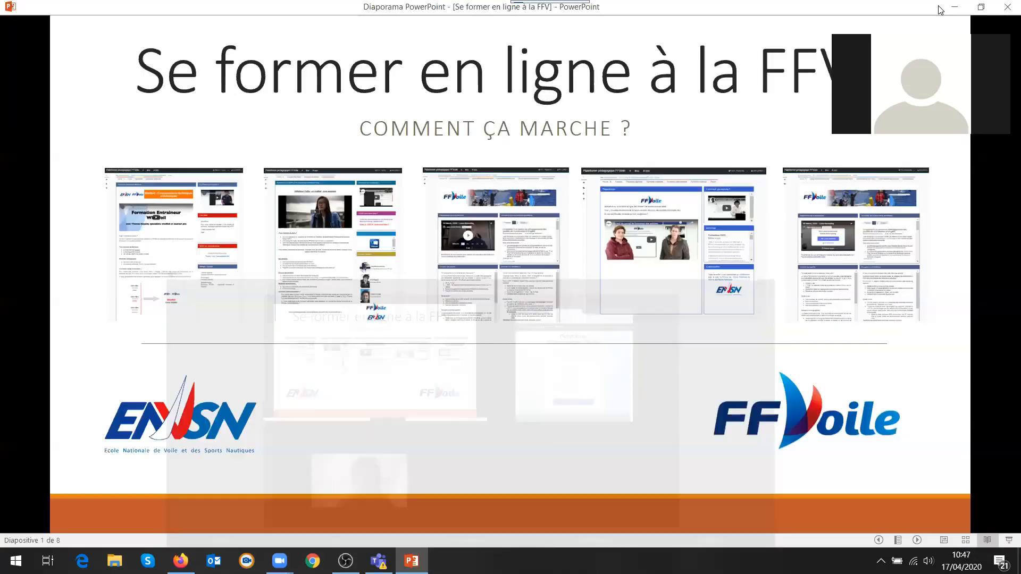
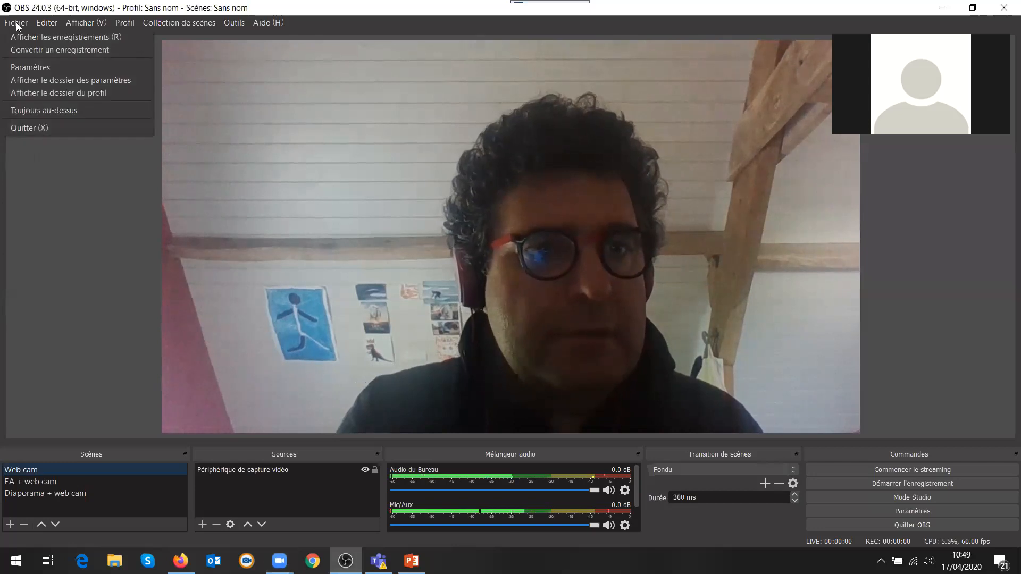
{"action": "left_click", "coordinate": [32, 36]}
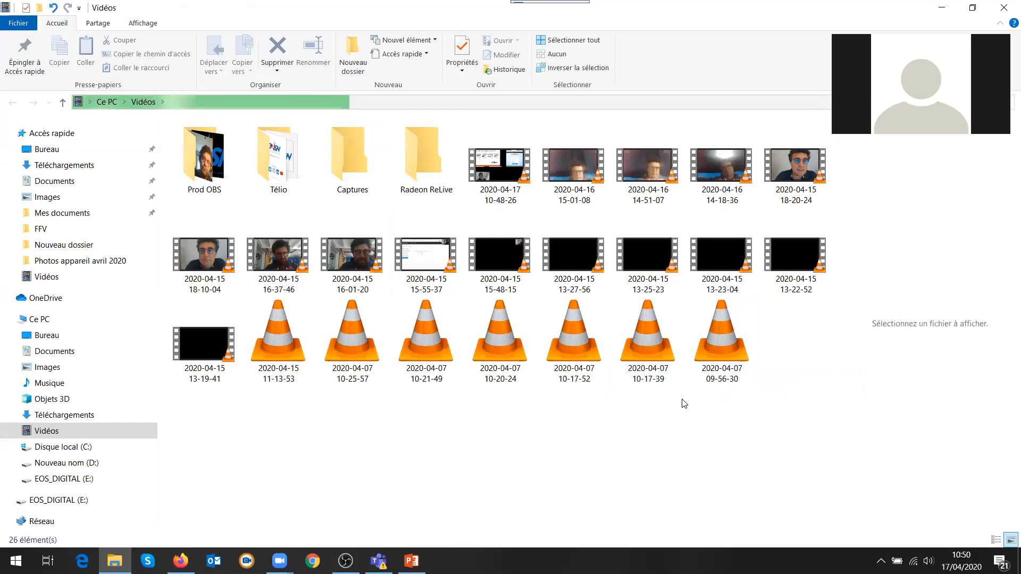
{"action": "left_click", "coordinate": [503, 159]}
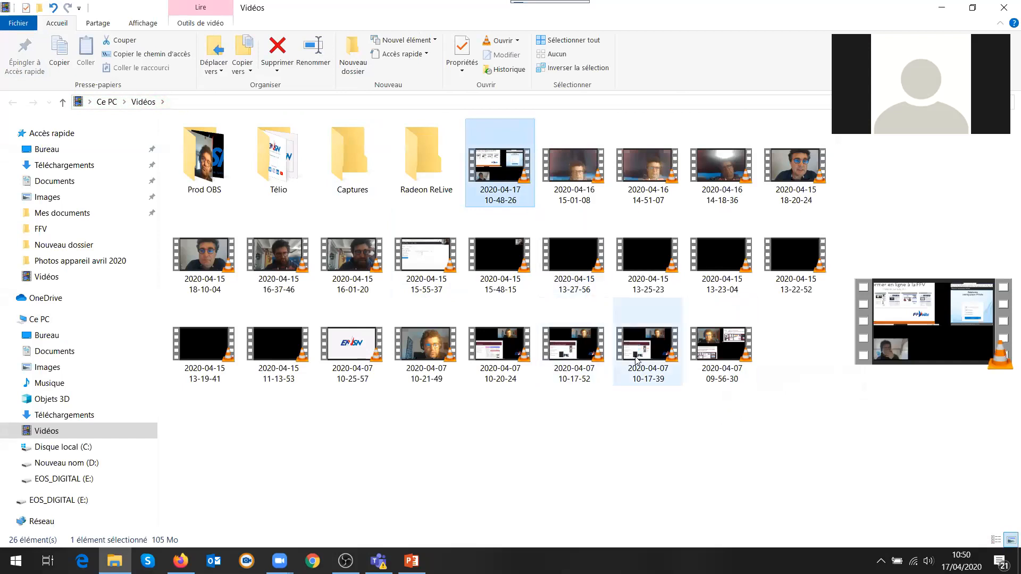
{"action": "key", "text": "Return"}
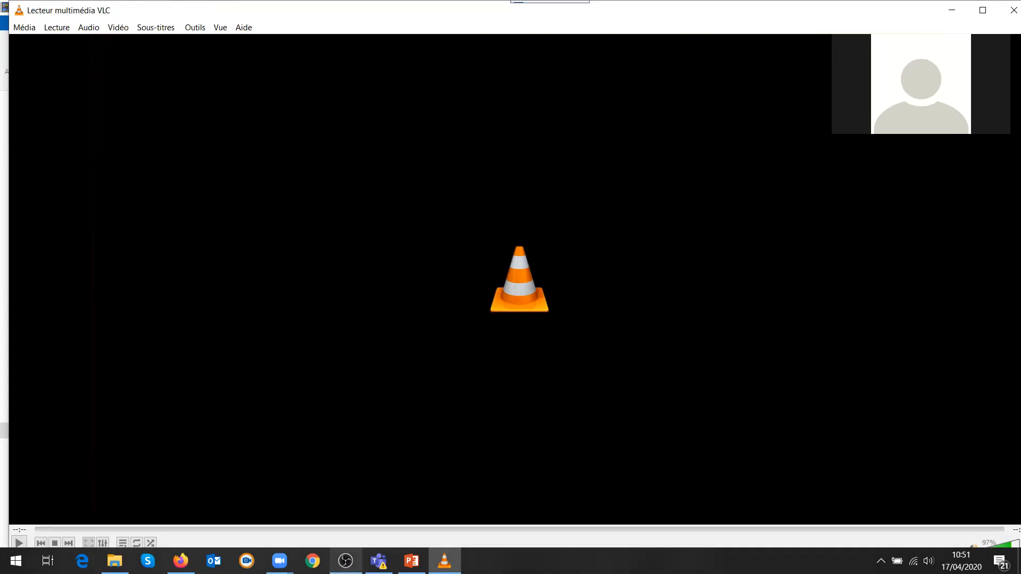
{"action": "mouse_move", "coordinate": [346, 561]}
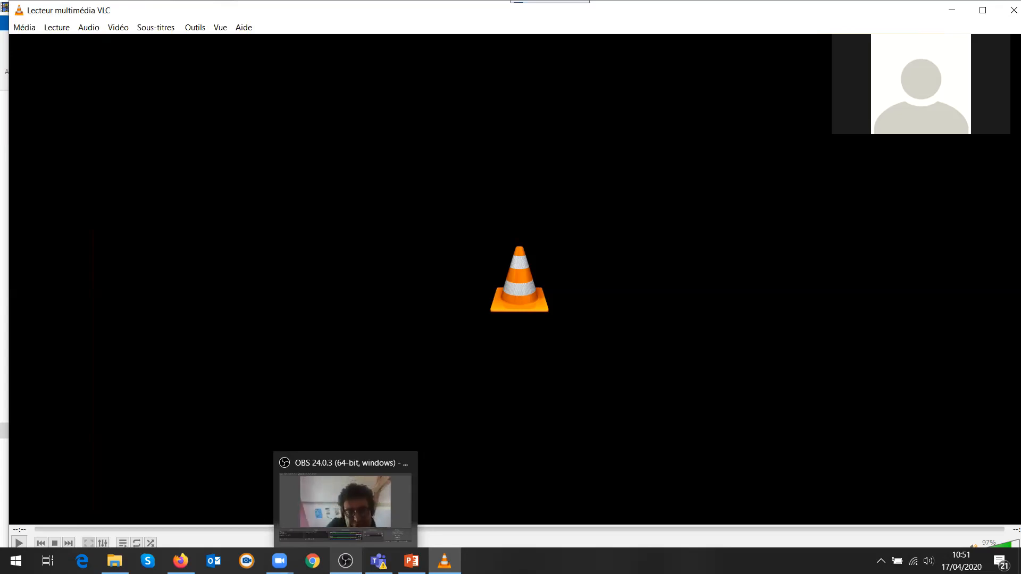
{"action": "left_click", "coordinate": [346, 500]}
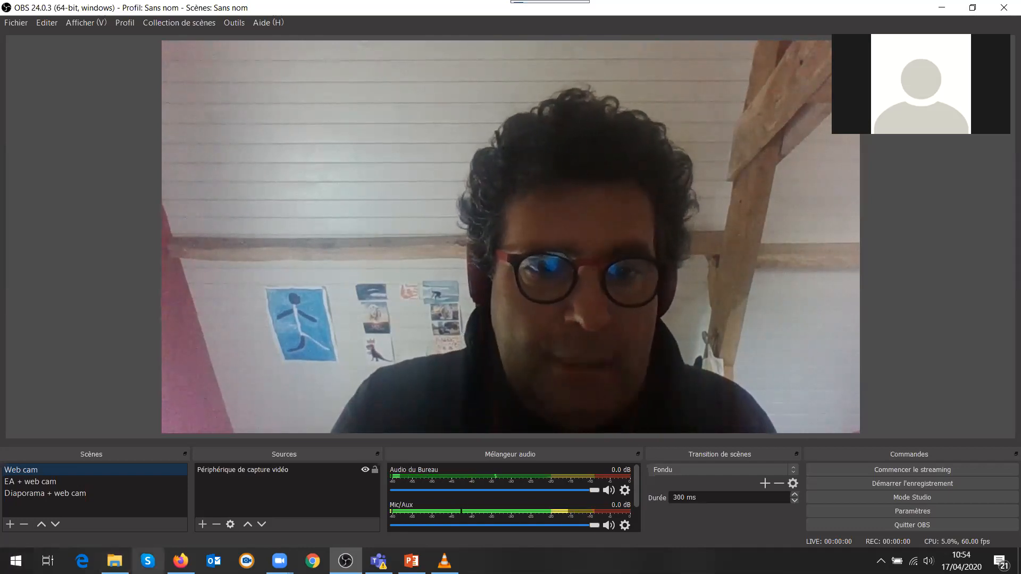
{"action": "mouse_move", "coordinate": [181, 561]}
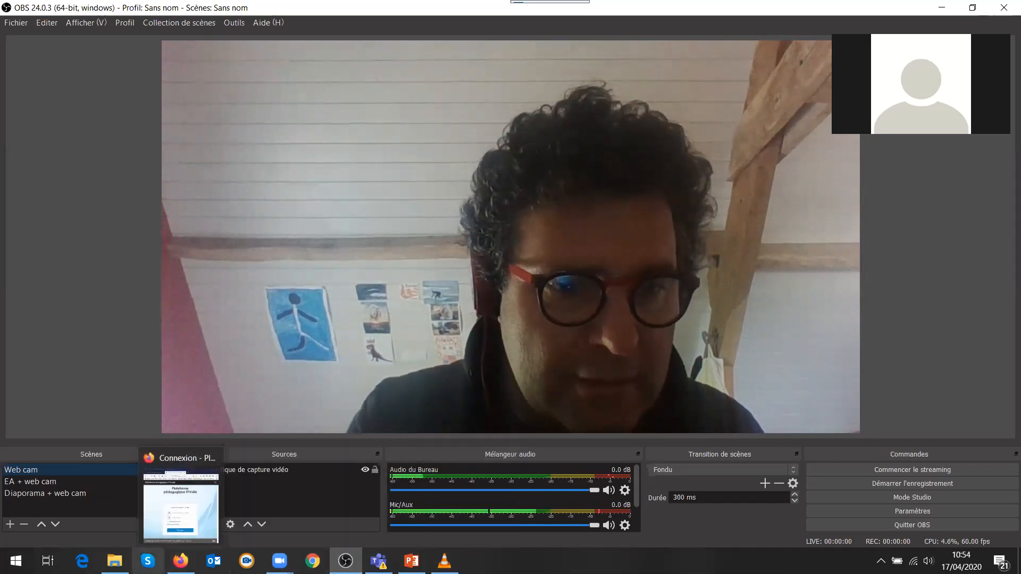
{"action": "left_click", "coordinate": [115, 562]}
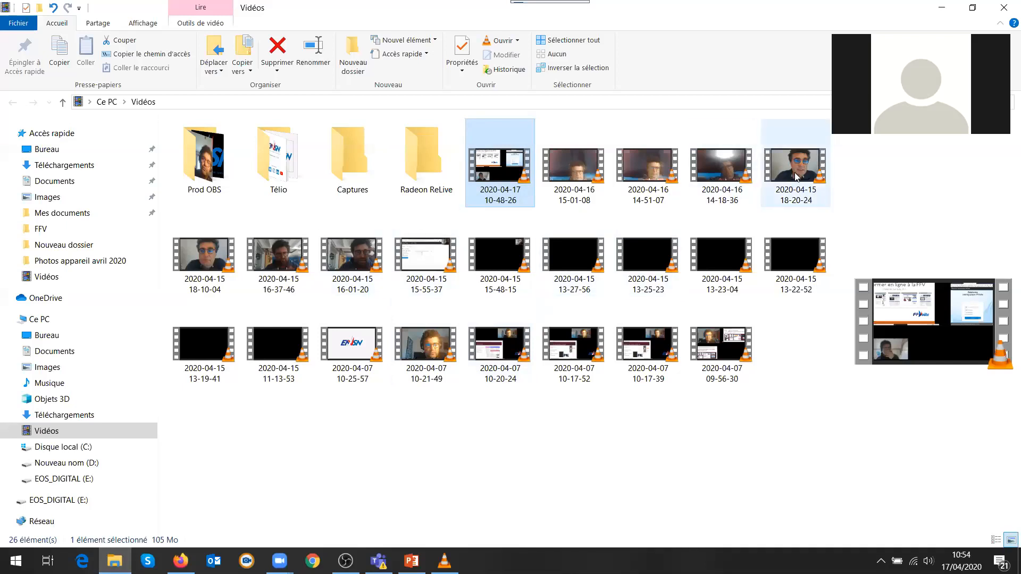
{"action": "mouse_move", "coordinate": [796, 178]}
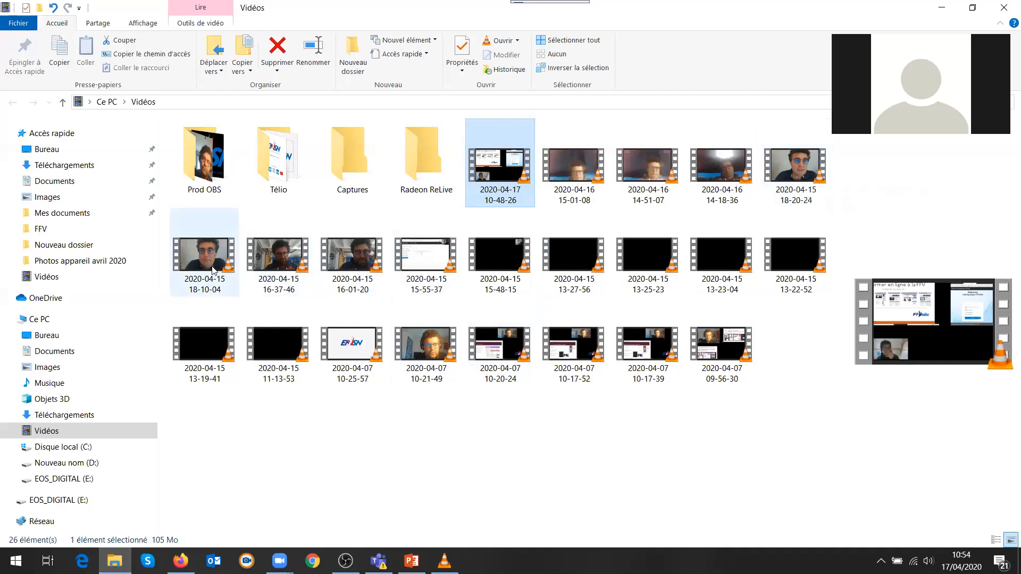
{"action": "double_click", "coordinate": [795, 174]}
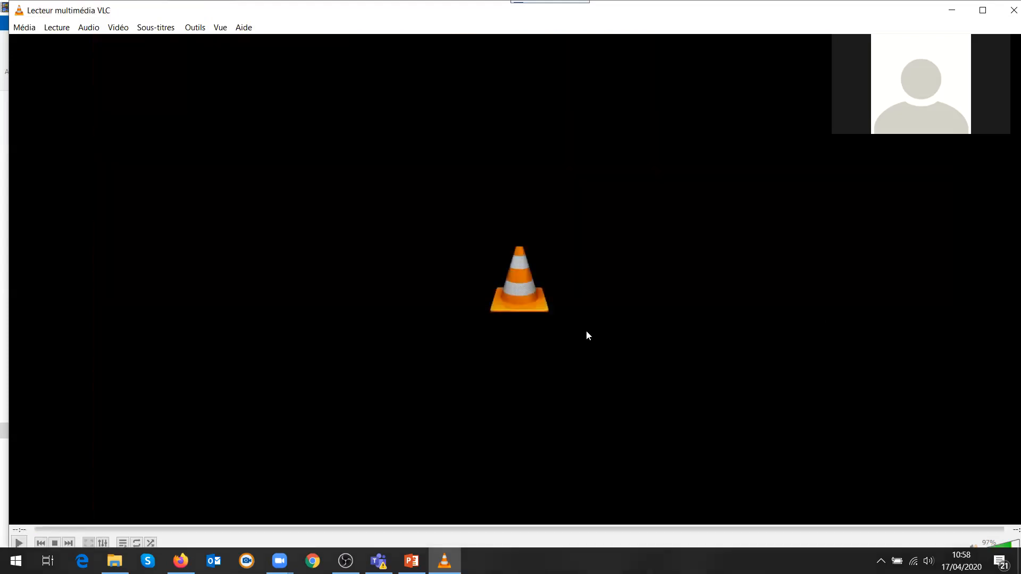
{"action": "left_click", "coordinate": [953, 10]}
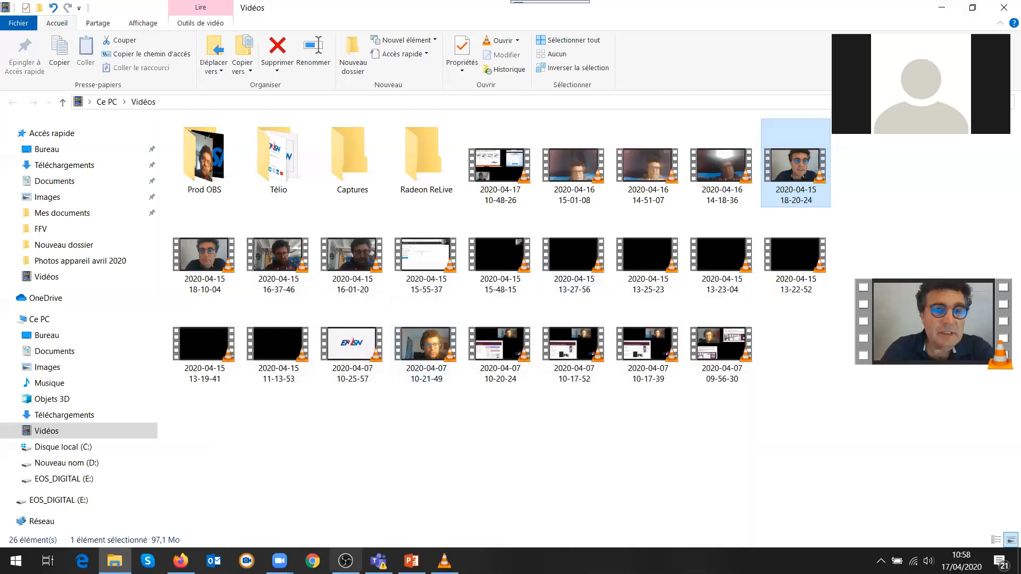
{"action": "left_click", "coordinate": [346, 560]}
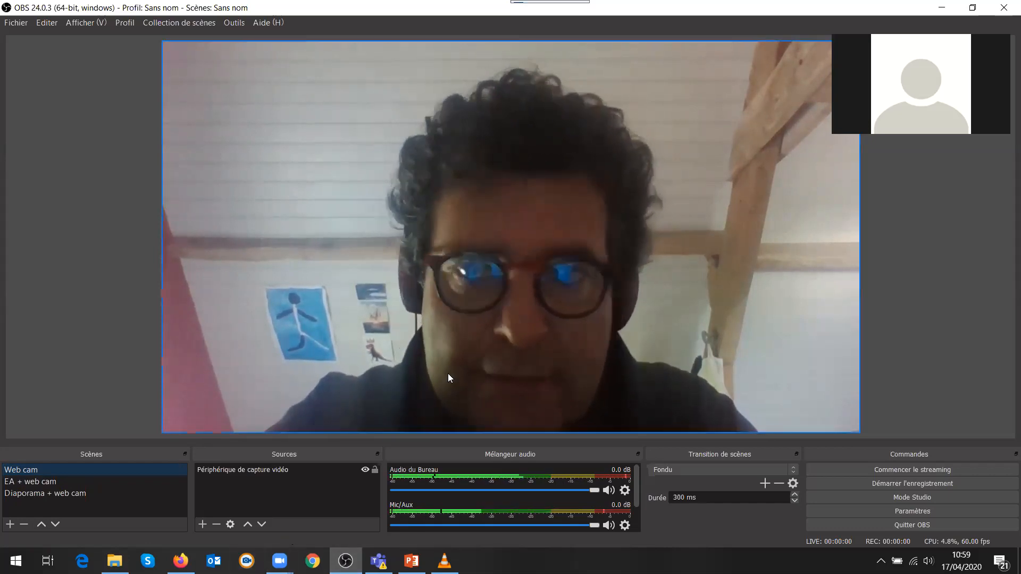
Load the scene collection "Sans nom (2)" to look through its scenes, and switch to the collection "Sans nom (3)"
{"action": "left_click", "coordinate": [178, 22]}
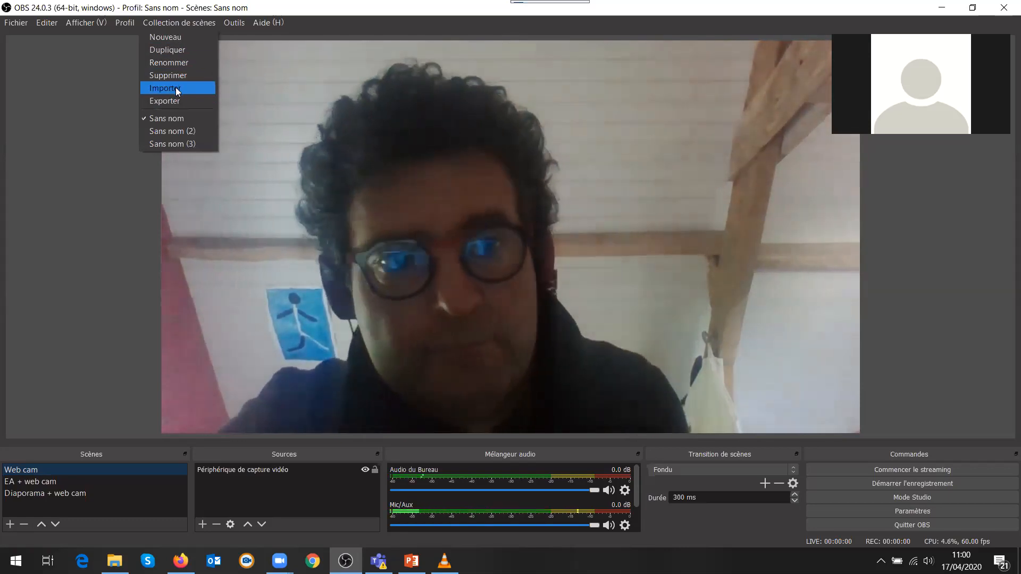
{"action": "left_click", "coordinate": [176, 133]}
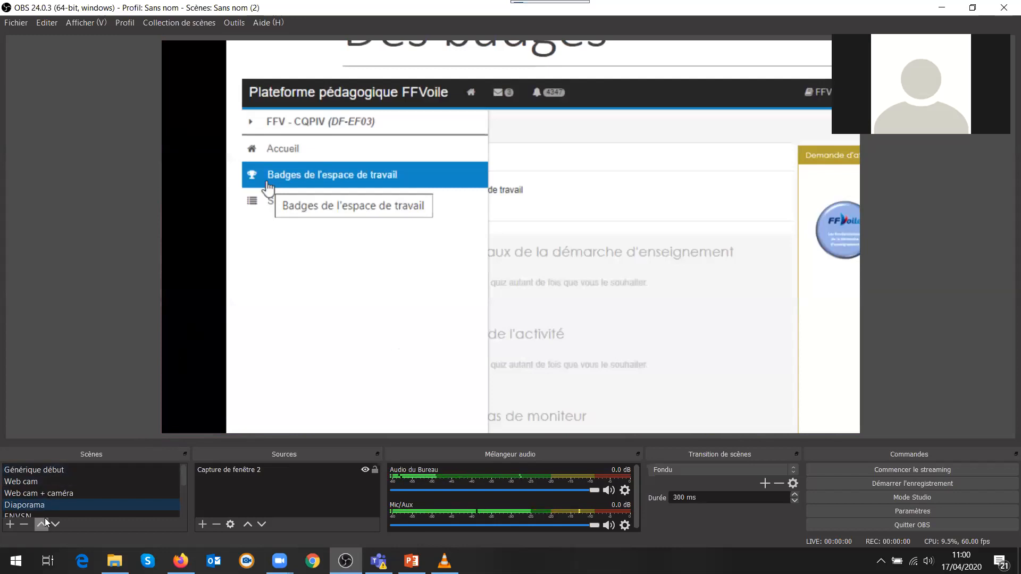
{"action": "left_click_drag", "start_coordinate": [182, 482], "coordinate": [182, 456]}
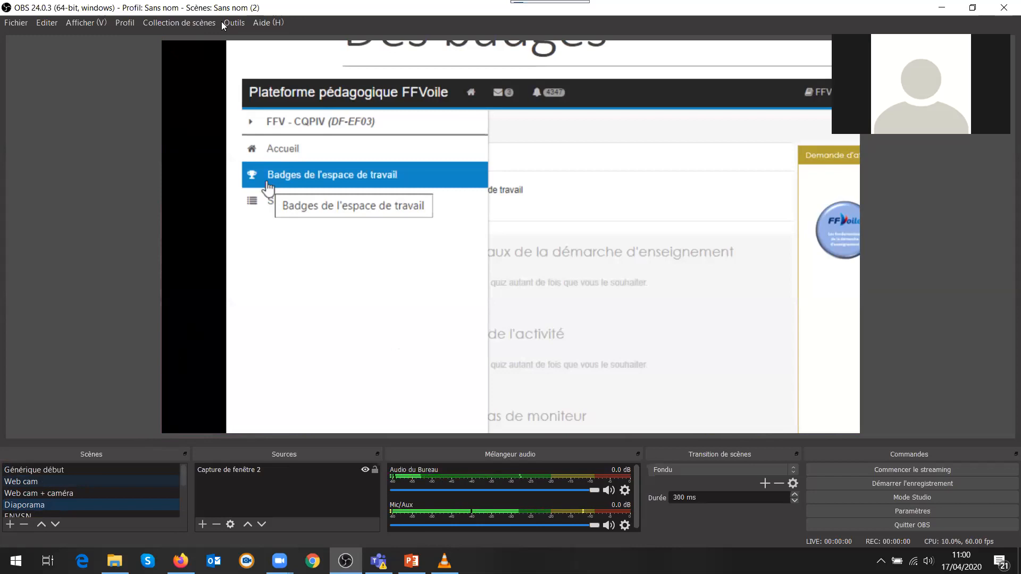
{"action": "left_click", "coordinate": [206, 23]}
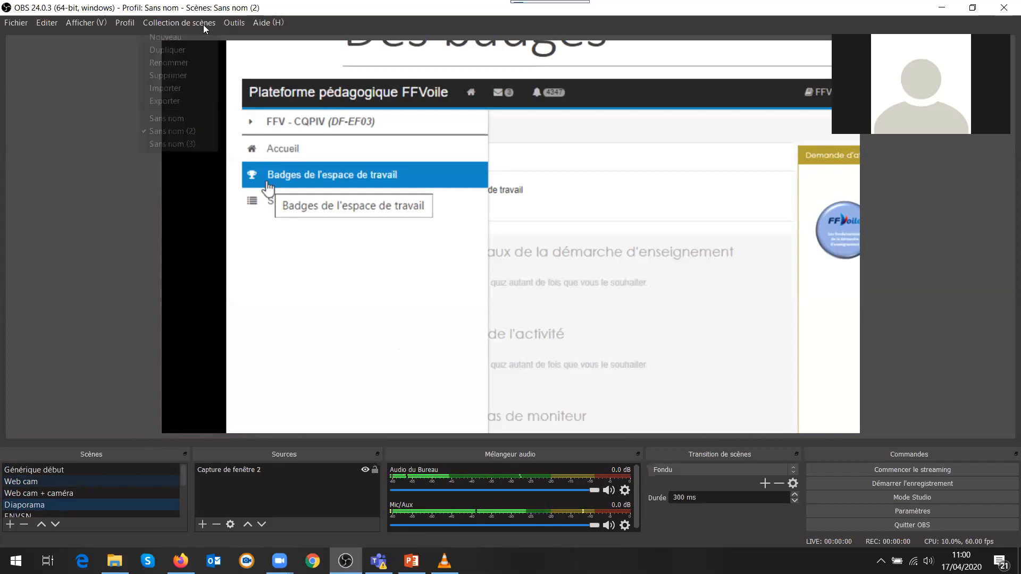
{"action": "left_click", "coordinate": [182, 144]}
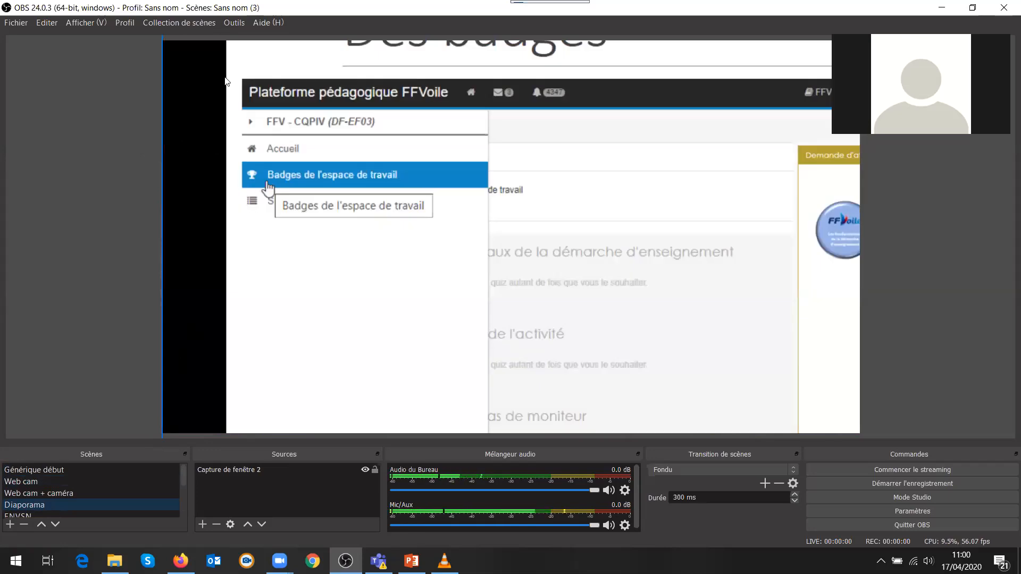
Switch back to the scene collection "Sans nom" and show its scene "Diaporama + web cam"
{"action": "left_click", "coordinate": [230, 22]}
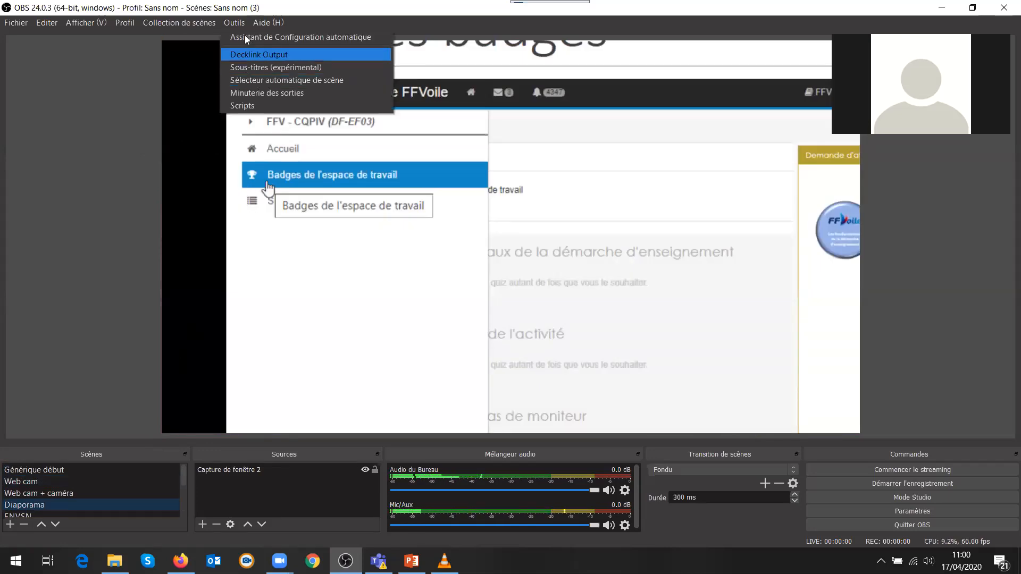
{"action": "mouse_move", "coordinate": [200, 25]}
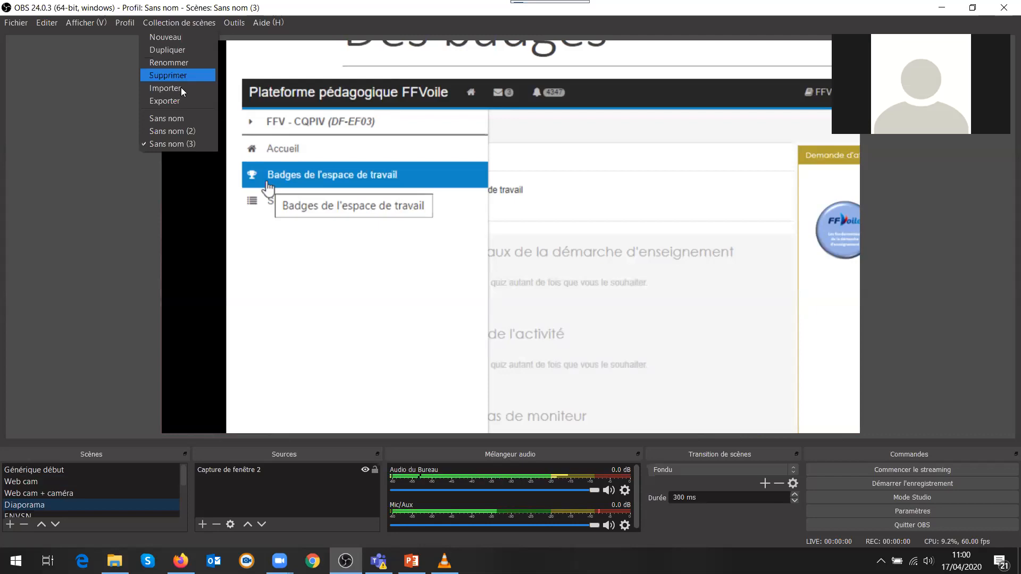
{"action": "left_click", "coordinate": [175, 120]}
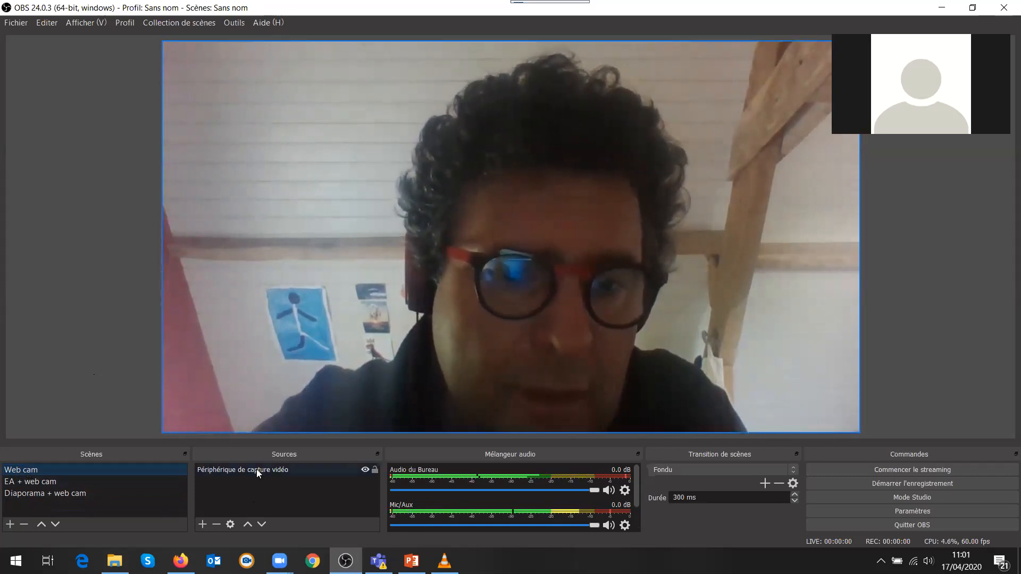
{"action": "left_click", "coordinate": [37, 493]}
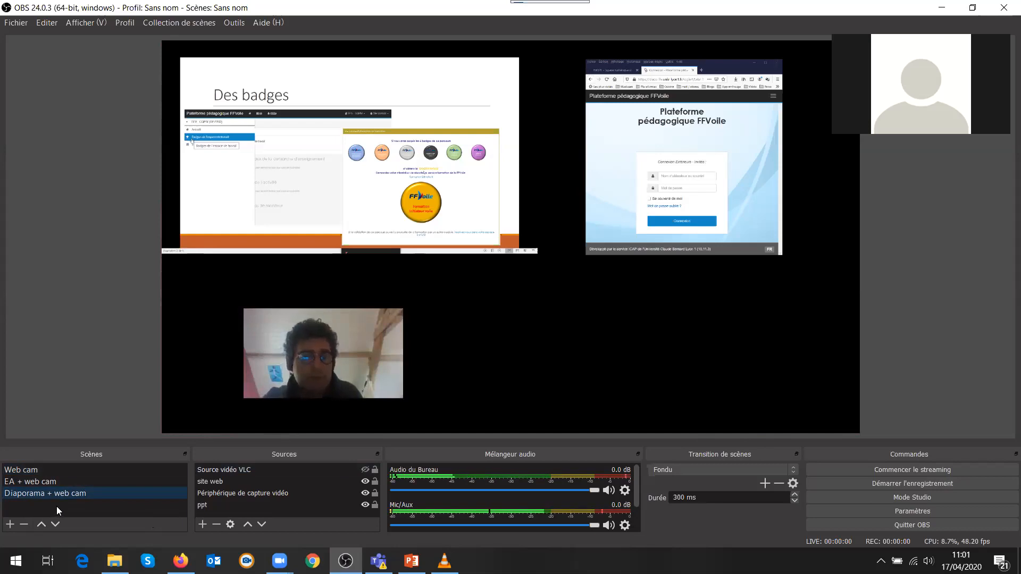
Look over the recordings in the Vidéos folder and return to OBS
{"action": "left_click", "coordinate": [114, 561]}
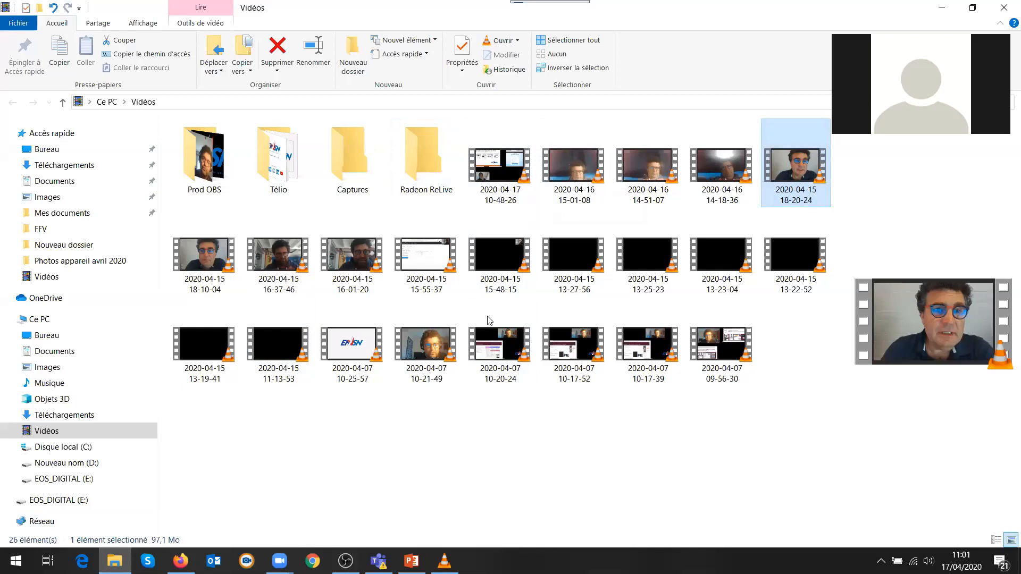
{"action": "mouse_move", "coordinate": [529, 177]}
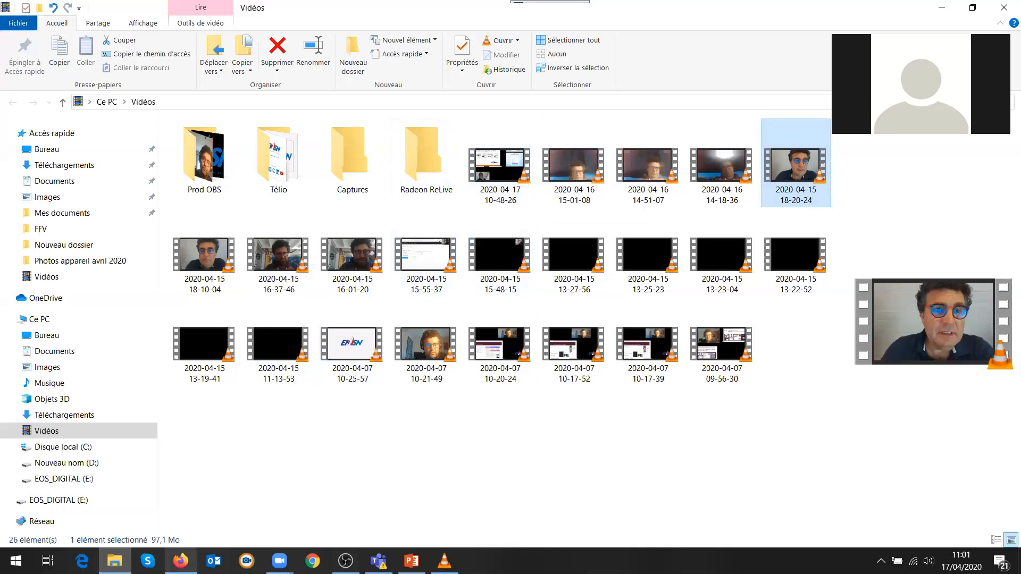
{"action": "mouse_move", "coordinate": [180, 562]}
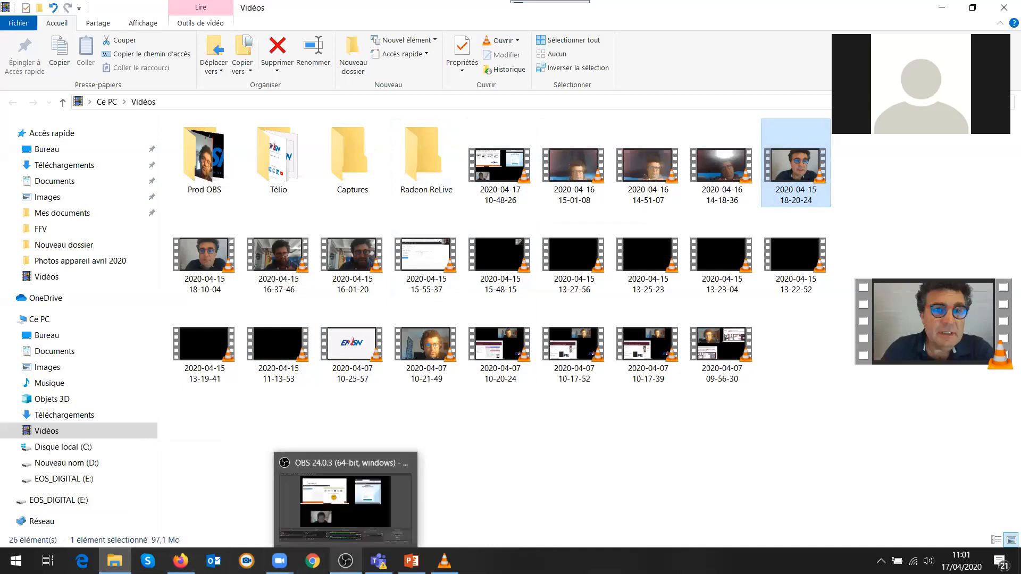
{"action": "left_click", "coordinate": [345, 561]}
{"action": "left_click", "coordinate": [106, 332]}
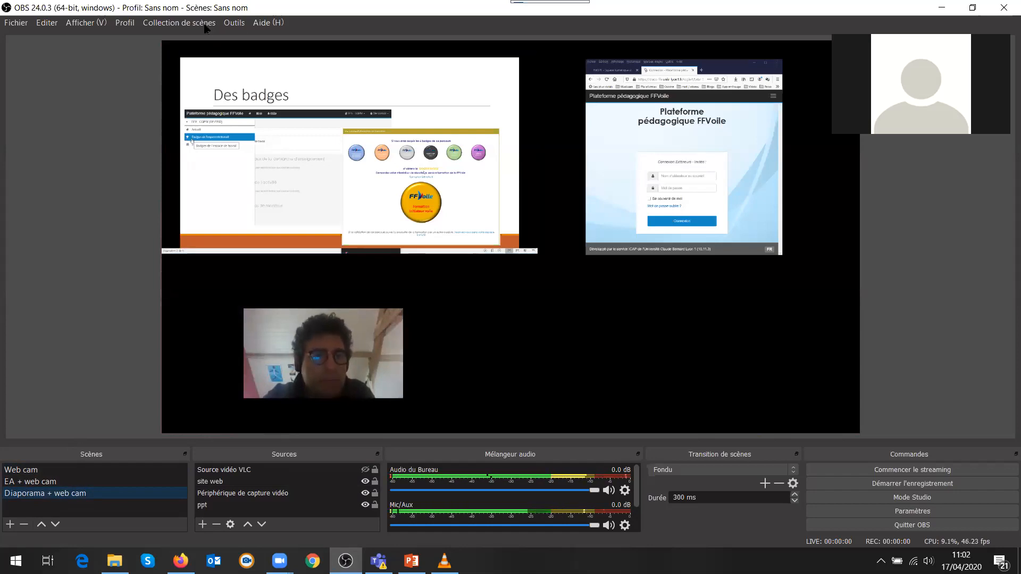
Bring up the JSON export of the scene collection "Sans nom" and close it without saving
{"action": "left_click", "coordinate": [234, 24]}
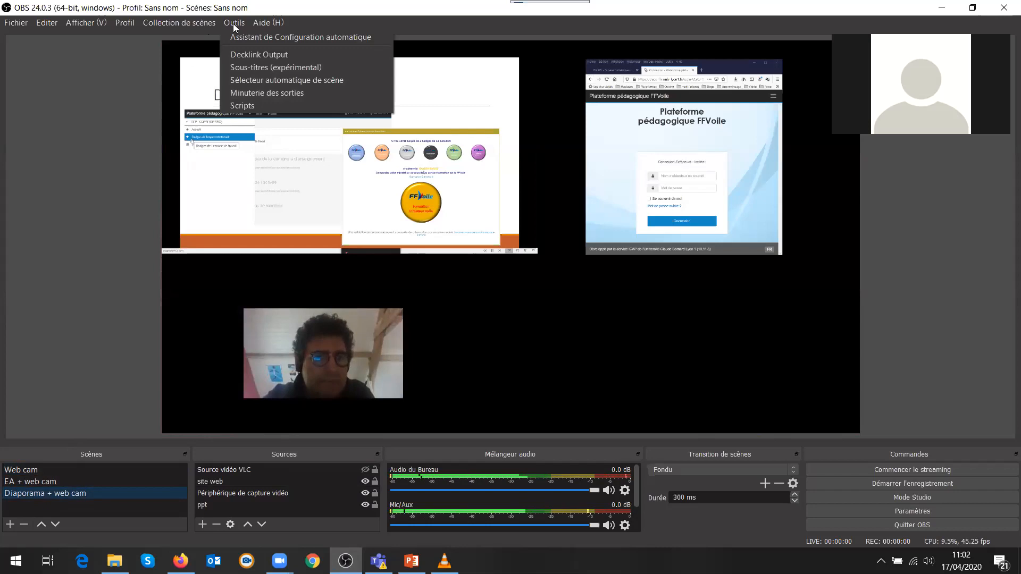
{"action": "mouse_move", "coordinate": [204, 25]}
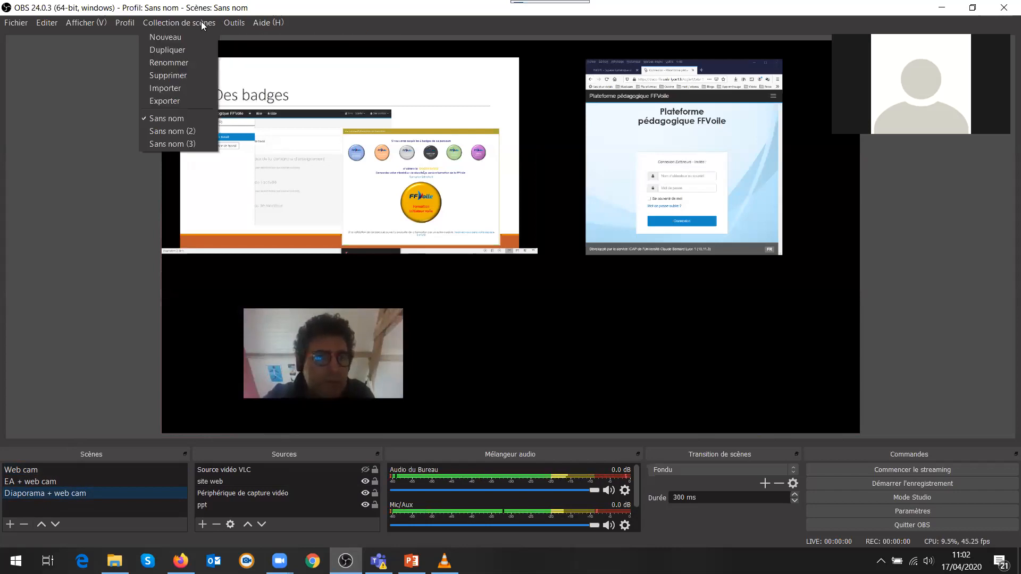
{"action": "left_click", "coordinate": [190, 102]}
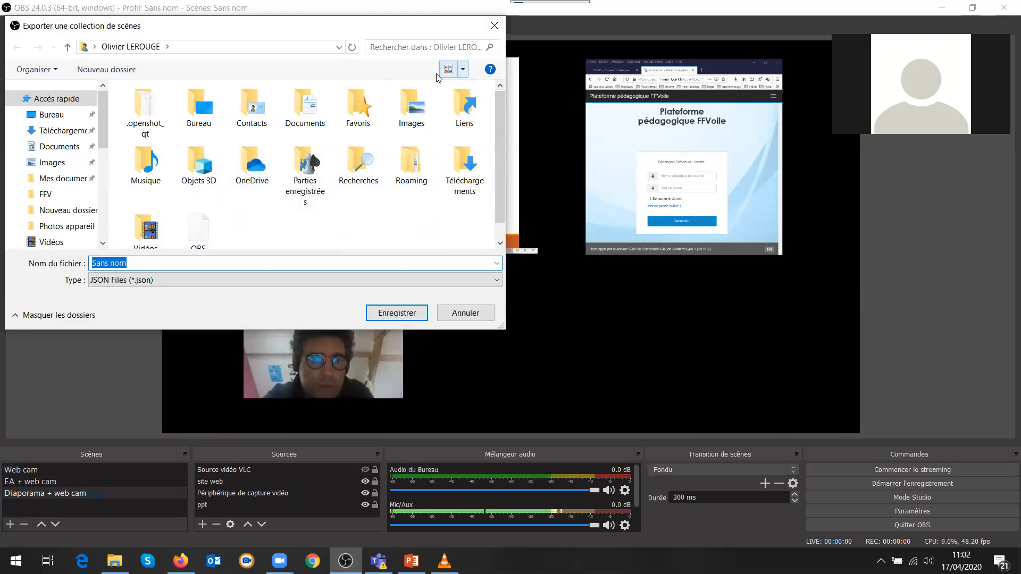
{"action": "left_click", "coordinate": [494, 28]}
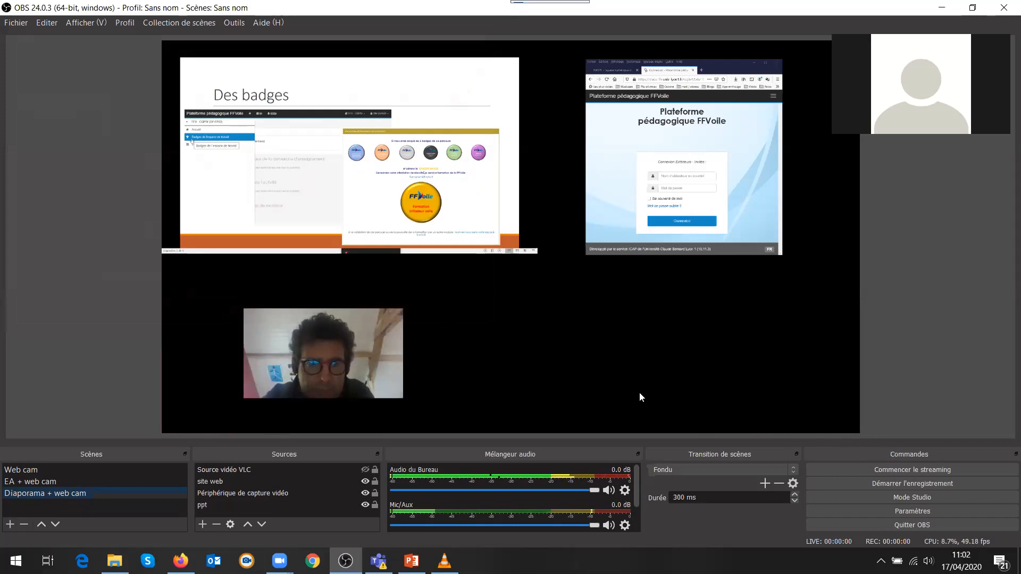
Show the scene "Web cam" and enlarge the meeting's participant video strip to fit more participants
{"action": "left_click", "coordinate": [184, 23]}
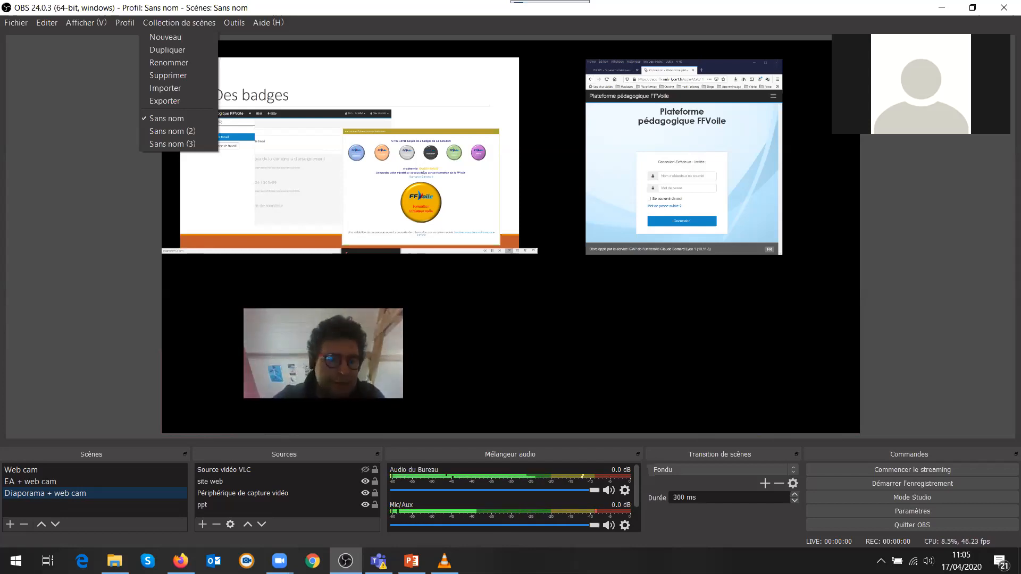
{"action": "left_click", "coordinate": [36, 470]}
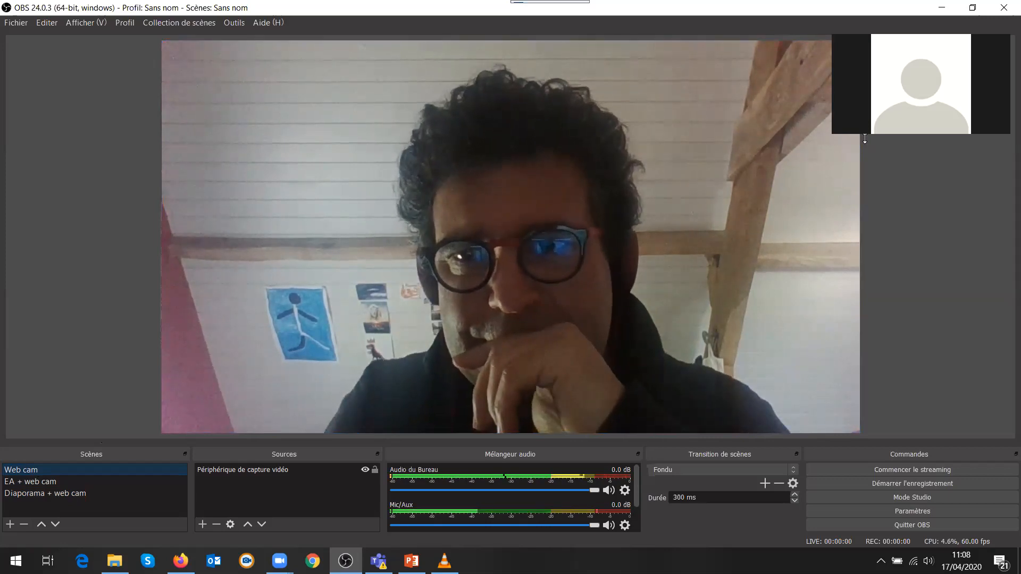
{"action": "left_click_drag", "start_coordinate": [865, 138], "coordinate": [865, 573]}
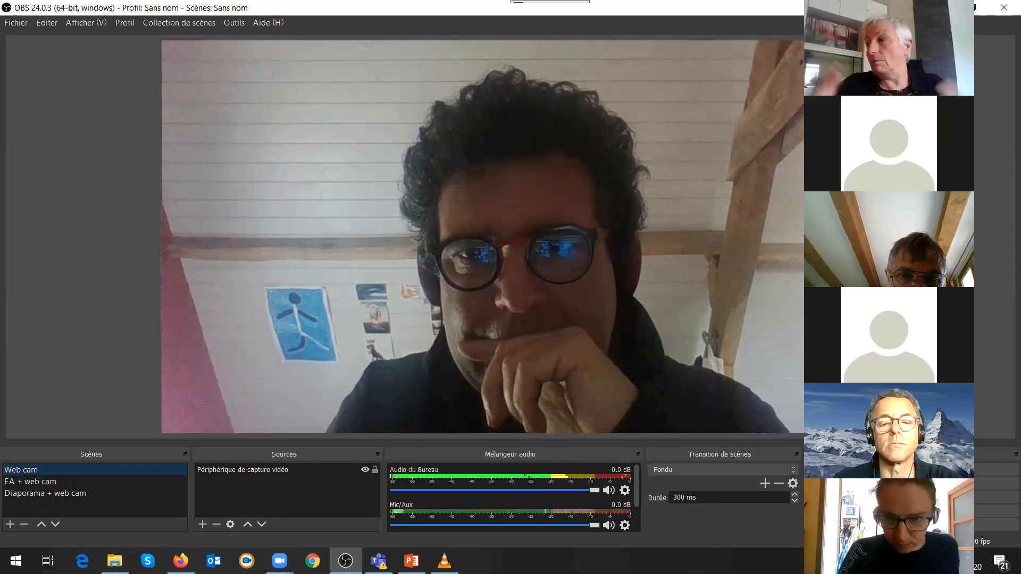
{"action": "left_click", "coordinate": [425, 145]}
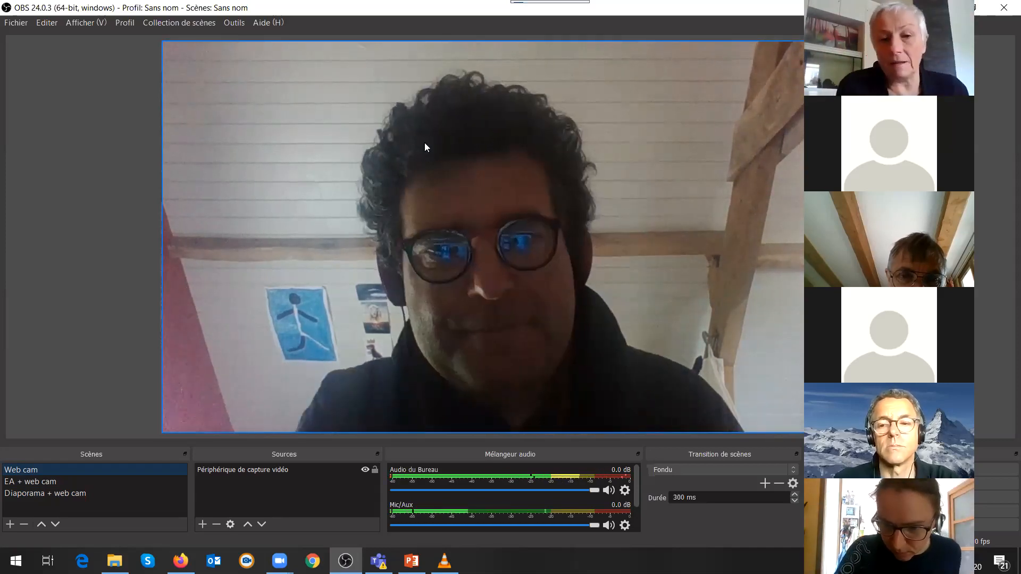
Show the scene "Diaporama + web cam", select the slideshow on the canvas and clear the selection
{"action": "left_click", "coordinate": [32, 494]}
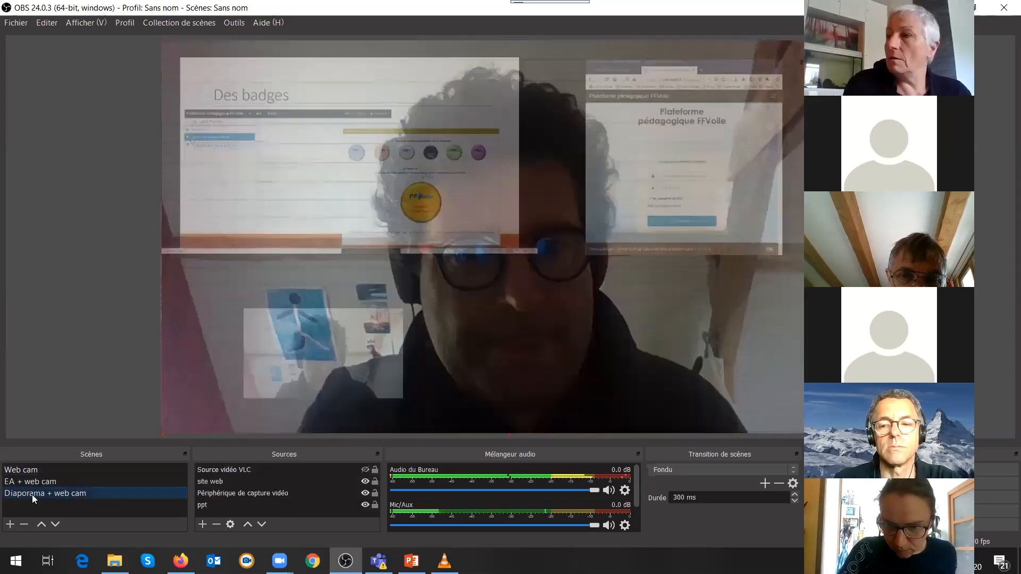
{"action": "left_click", "coordinate": [435, 207]}
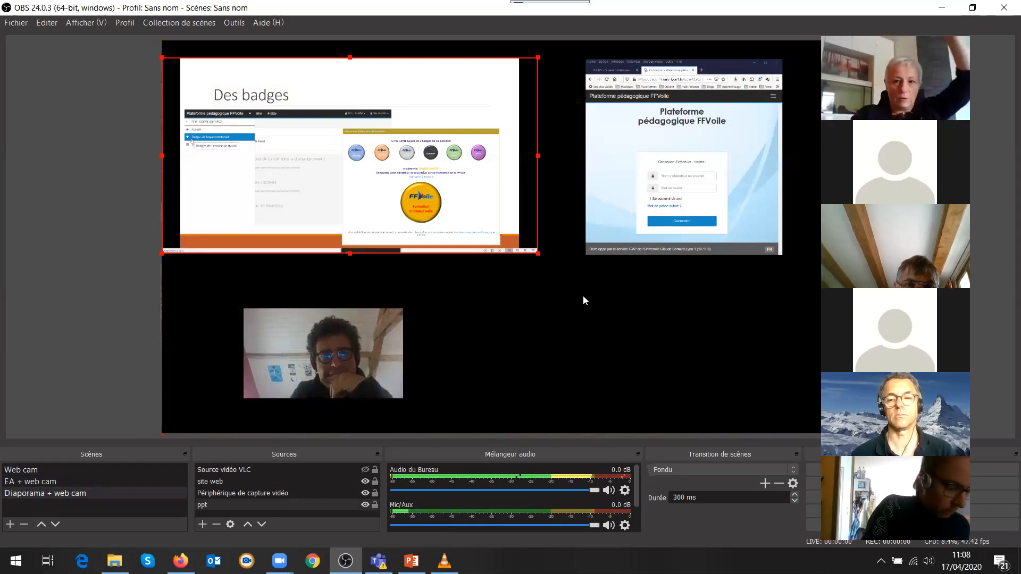
{"action": "left_click", "coordinate": [569, 302]}
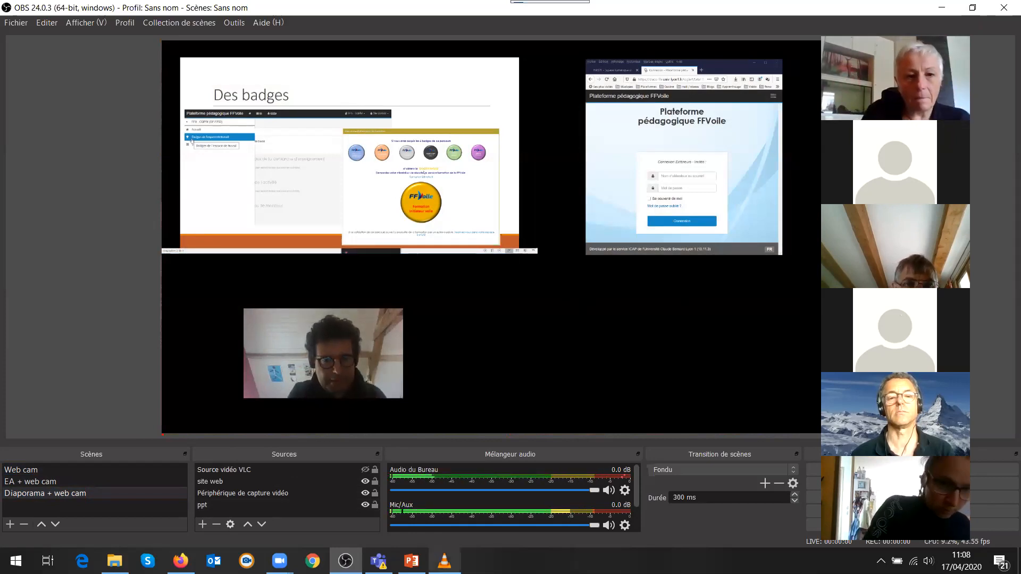
Switch to PowerPoint, restore the slideshow window to a smaller, narrower and taller shape, and select the slideshow source on the OBS canvas
{"action": "mouse_move", "coordinate": [346, 561]}
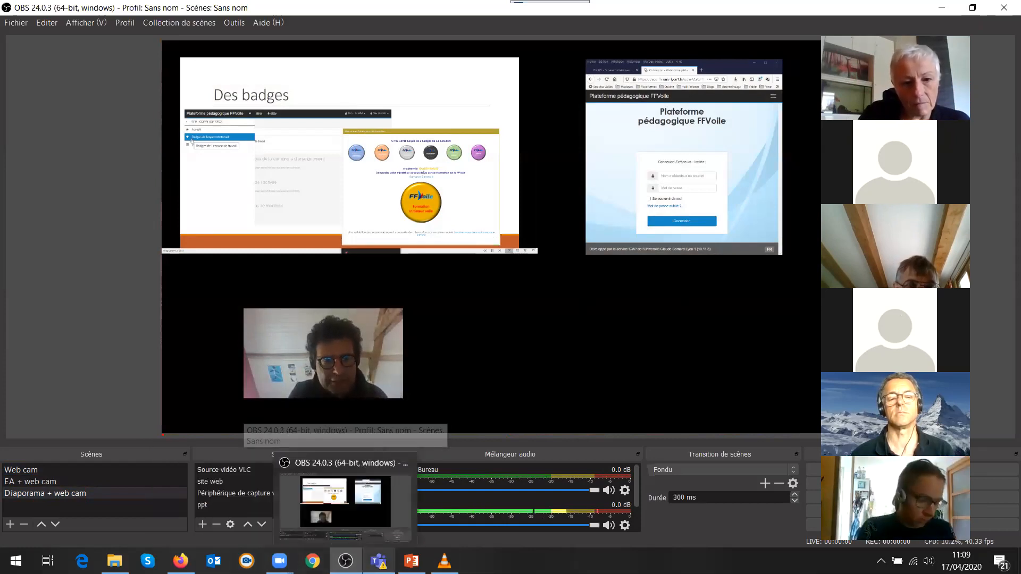
{"action": "left_click", "coordinate": [411, 561]}
{"action": "left_click", "coordinate": [617, 86]}
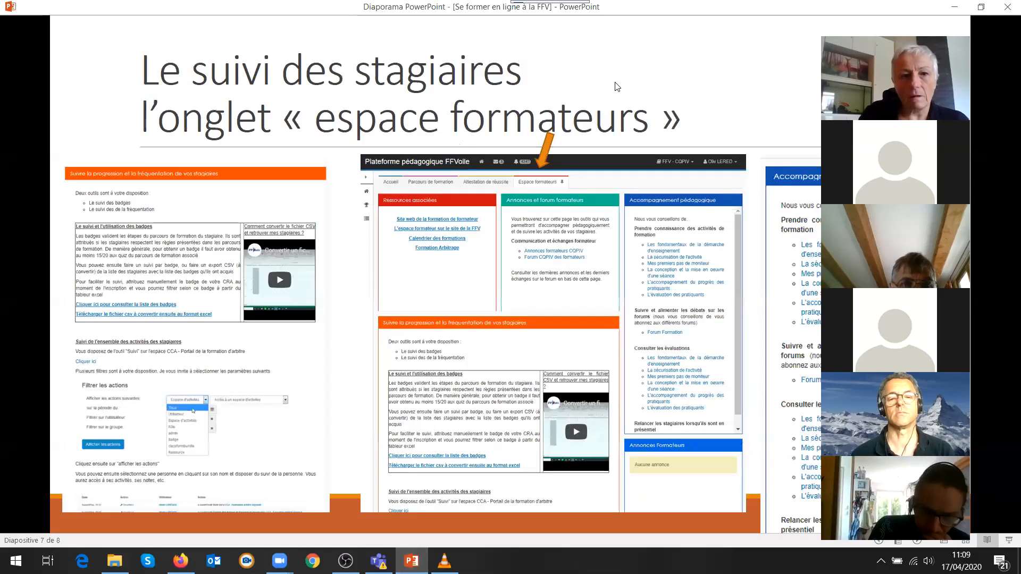
{"action": "left_click", "coordinate": [983, 8]}
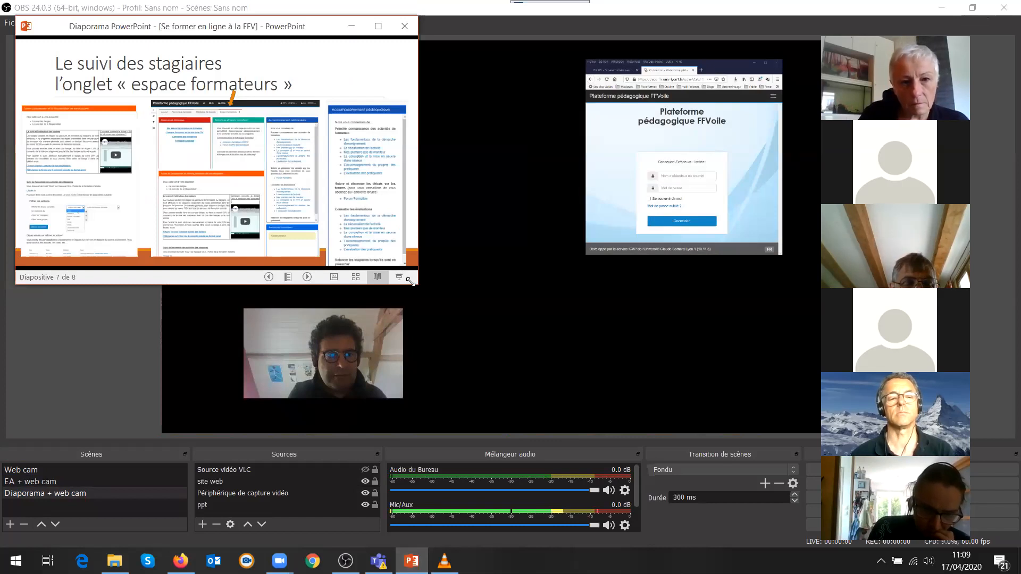
{"action": "left_click_drag", "start_coordinate": [410, 282], "coordinate": [346, 342]}
{"action": "left_click", "coordinate": [606, 322]}
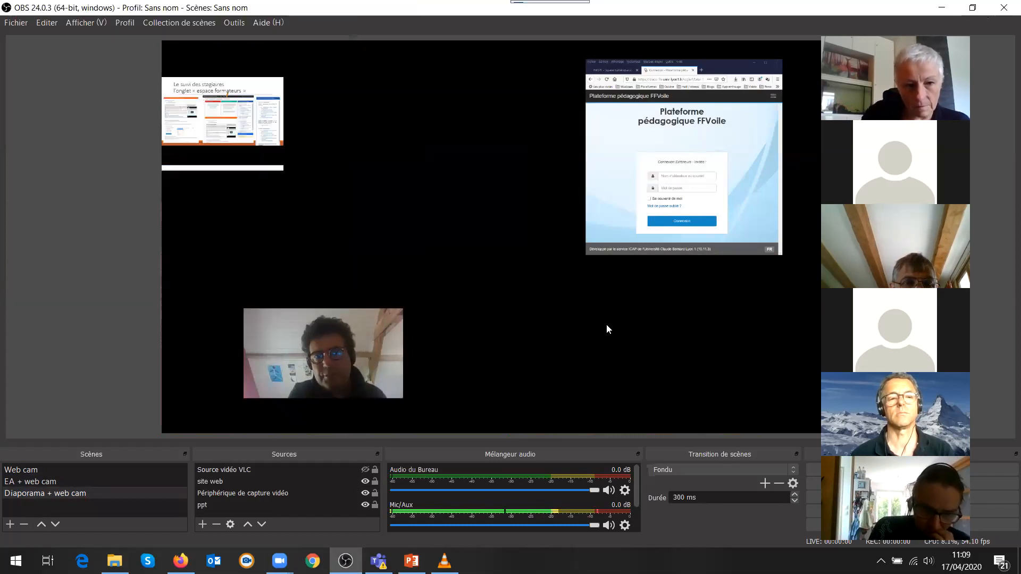
{"action": "left_click", "coordinate": [260, 144]}
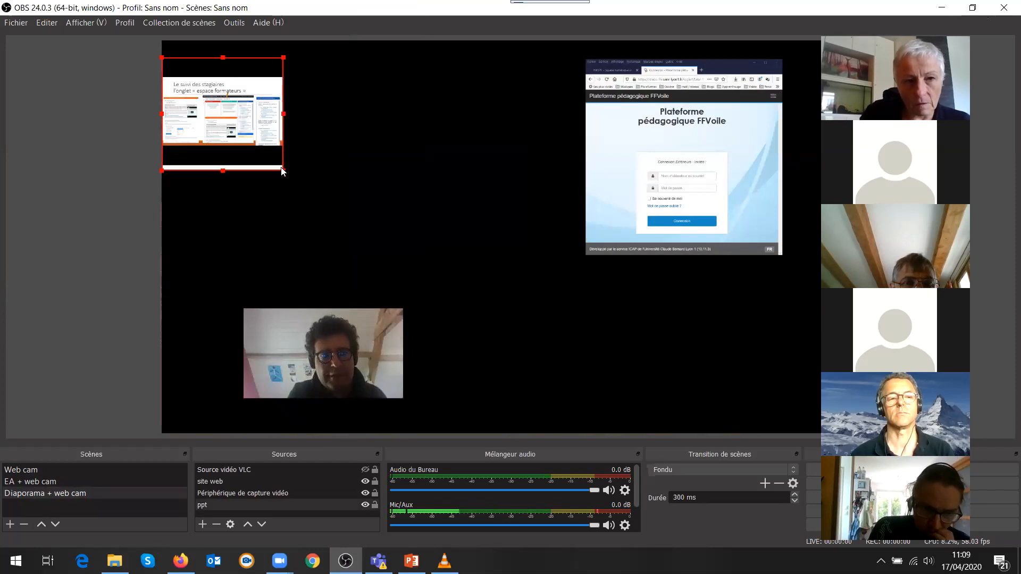
Stretch the PowerPoint slideshow window down to the taskbar and return to OBS to view the slideshow source's new proportions
{"action": "mouse_move", "coordinate": [412, 561]}
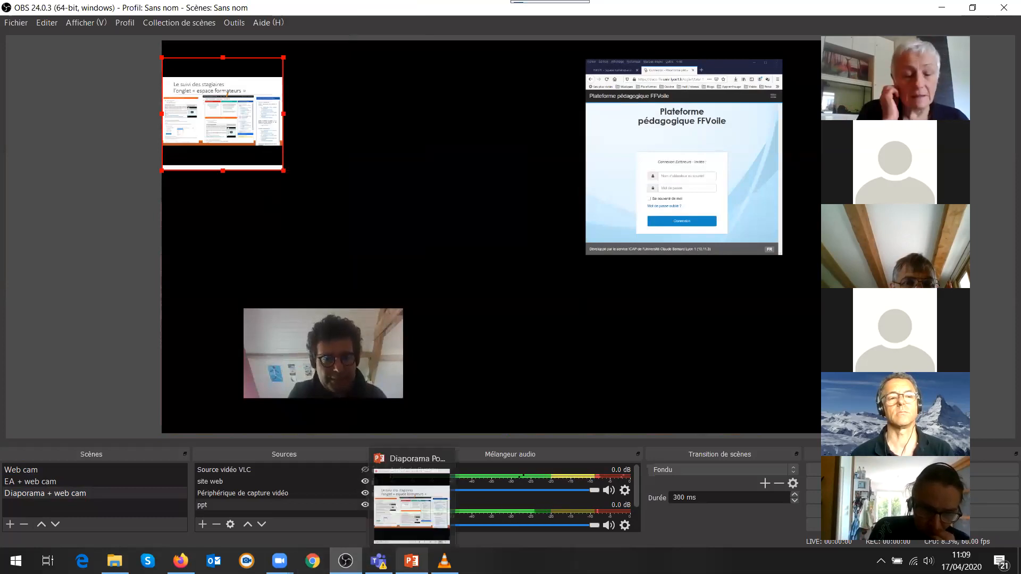
{"action": "left_click", "coordinate": [411, 506]}
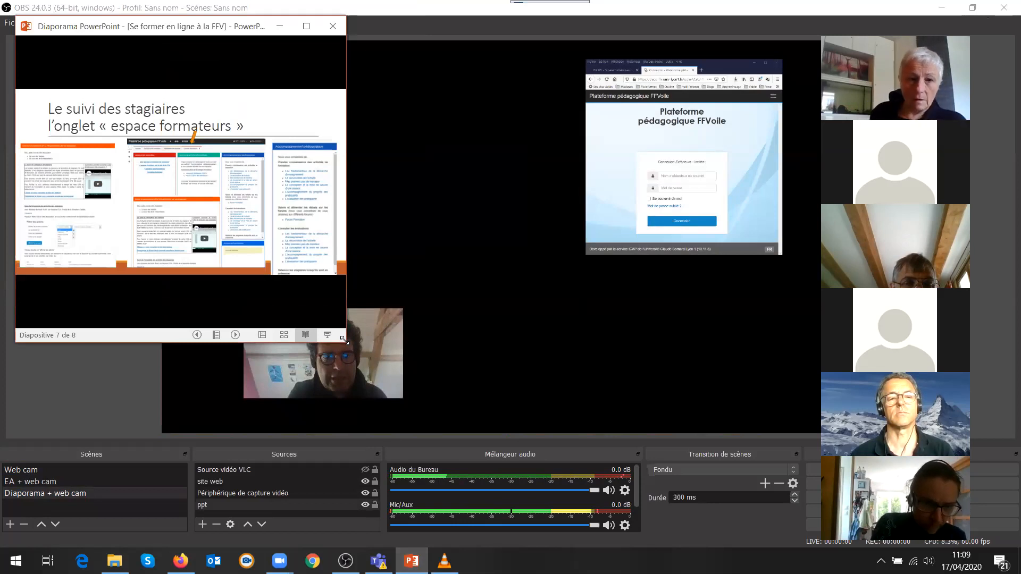
{"action": "left_click_drag", "start_coordinate": [344, 340], "coordinate": [356, 546]}
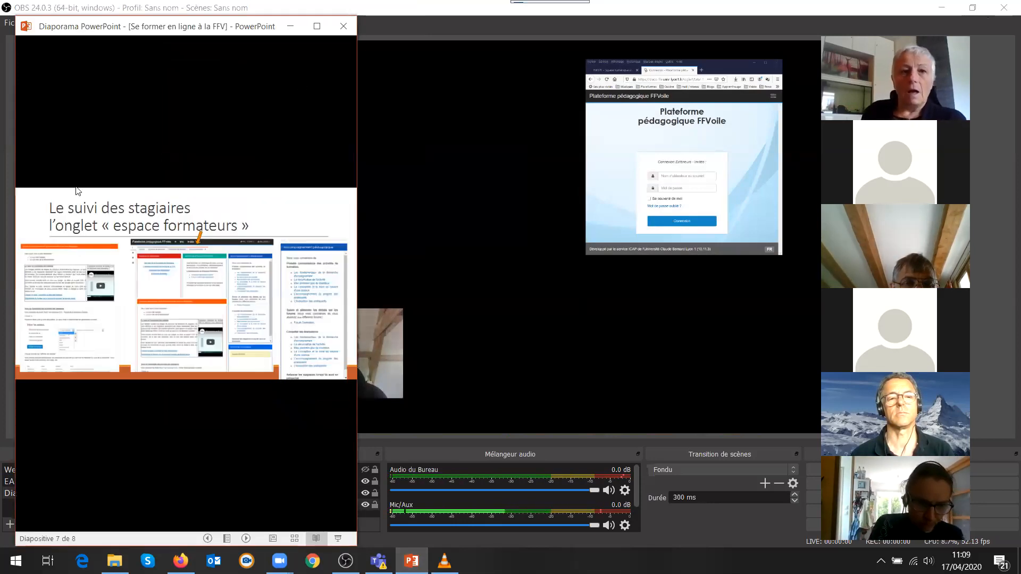
{"action": "left_click", "coordinate": [548, 314]}
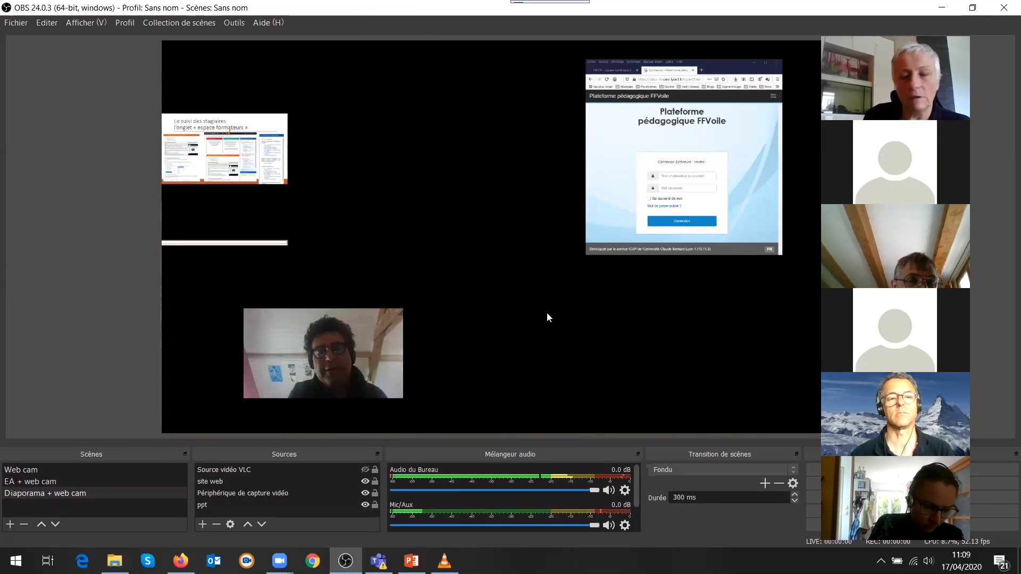
{"action": "left_click", "coordinate": [348, 343]}
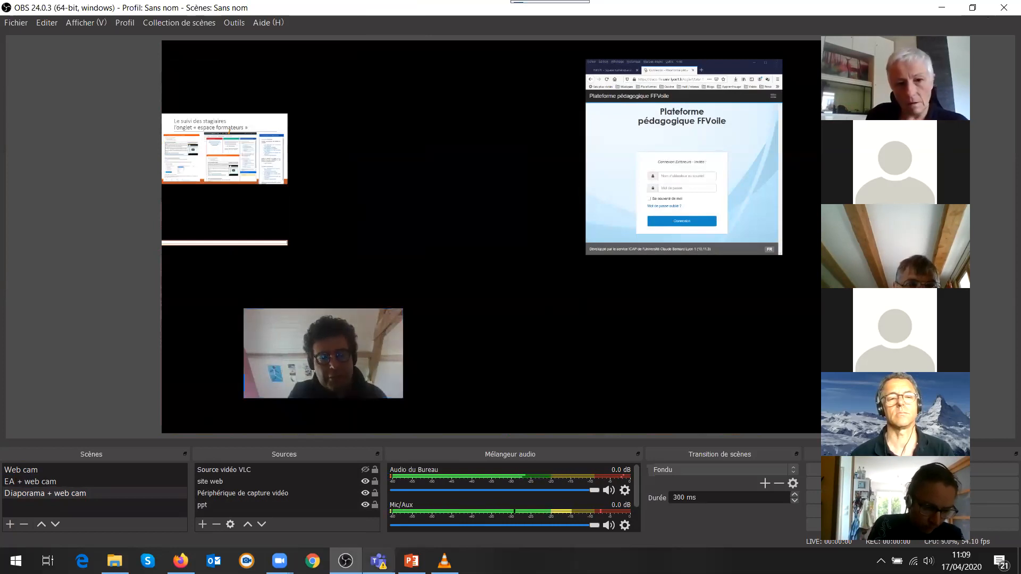
Shorten the PowerPoint window to closely fit the slide, return to OBS and select the slideshow source on the canvas
{"action": "mouse_move", "coordinate": [412, 561]}
{"action": "left_click", "coordinate": [413, 500]}
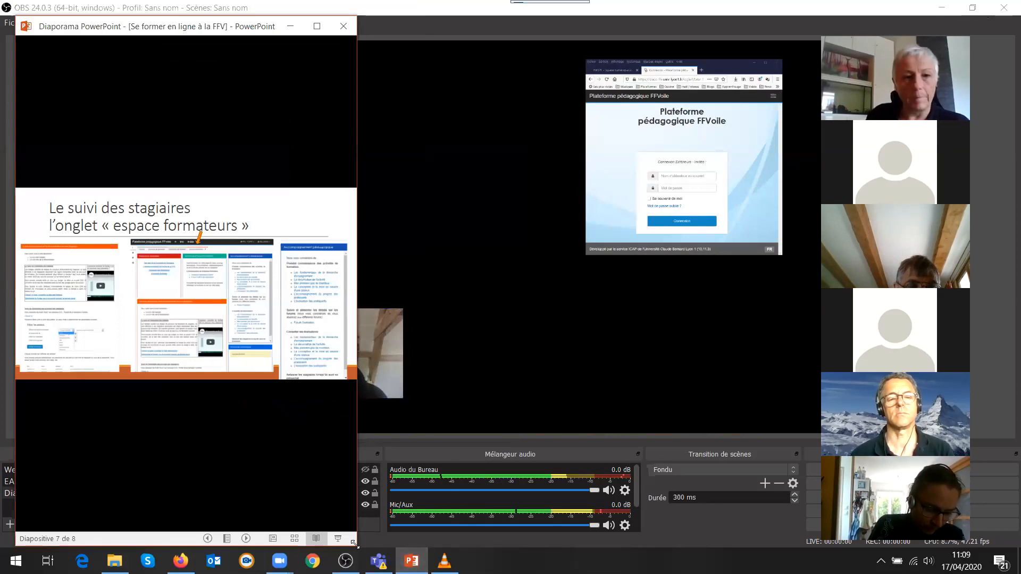
{"action": "left_click_drag", "start_coordinate": [354, 543], "coordinate": [346, 237]}
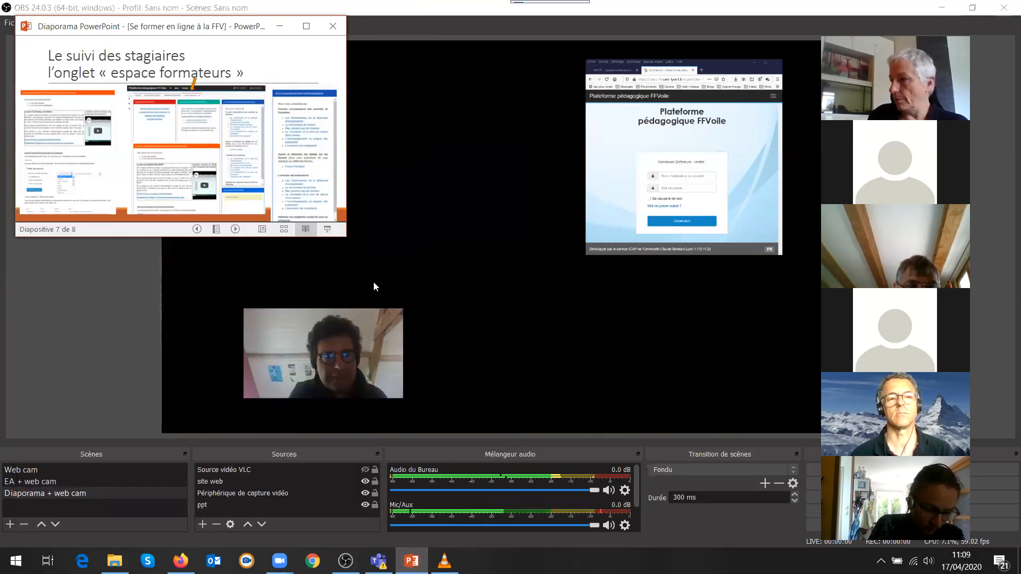
{"action": "left_click", "coordinate": [444, 282]}
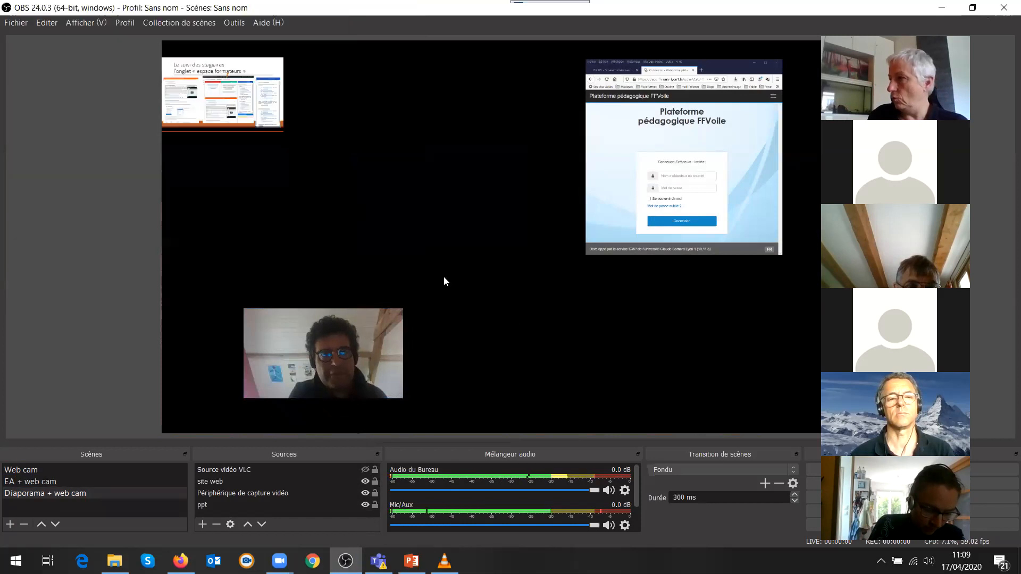
{"action": "left_click", "coordinate": [246, 111]}
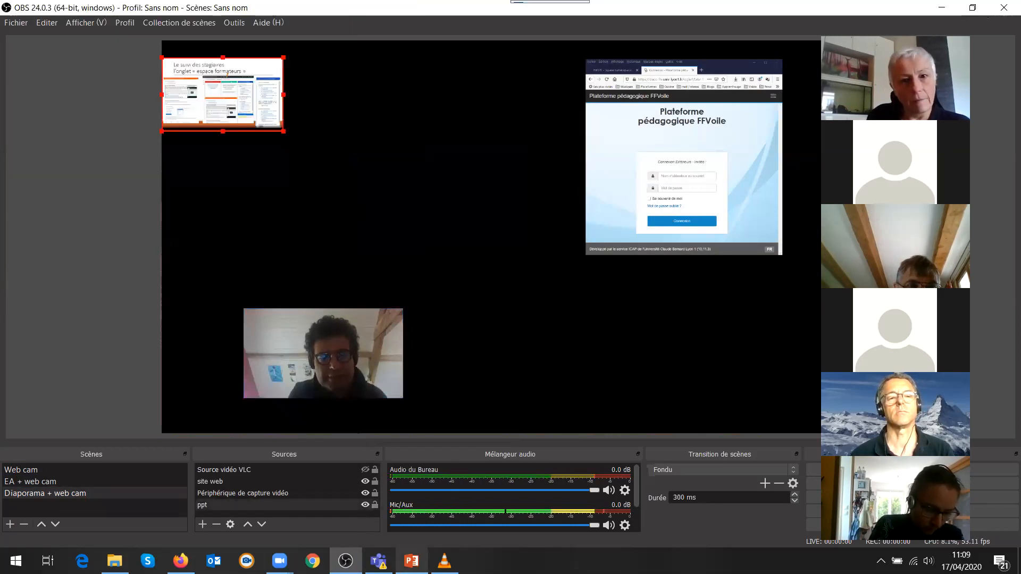
Compare the PowerPoint window with its OBS source and enlarge the slideshow on the canvas to nearly half the canvas width
{"action": "left_click", "coordinate": [411, 560]}
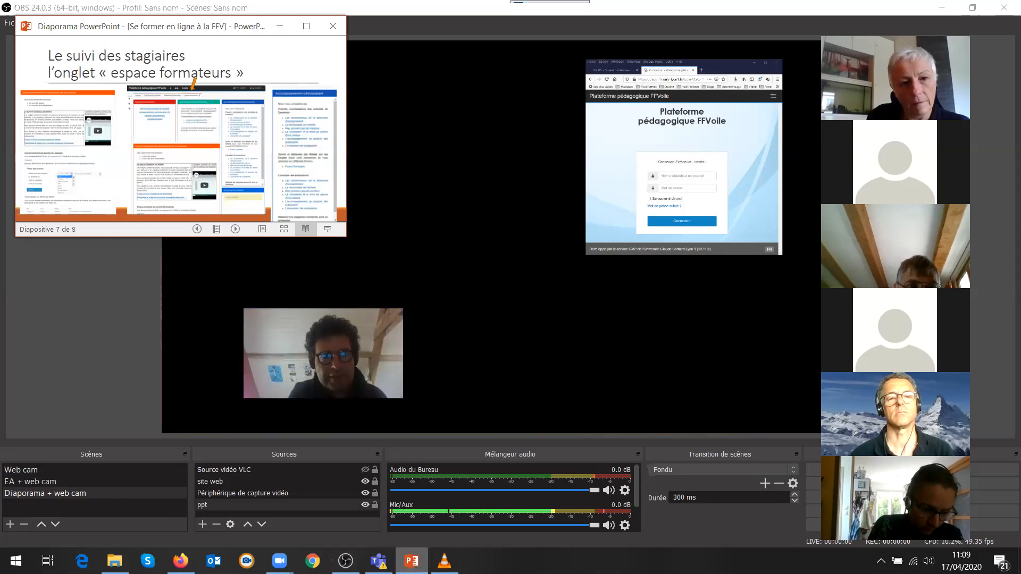
{"action": "left_click", "coordinate": [345, 561]}
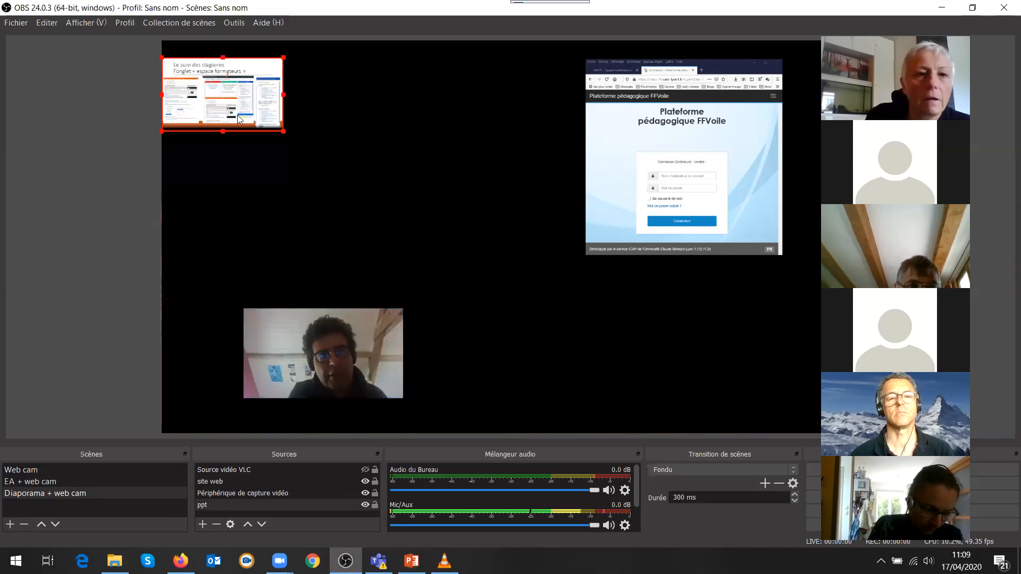
{"action": "left_click_drag", "start_coordinate": [283, 132], "coordinate": [468, 253]}
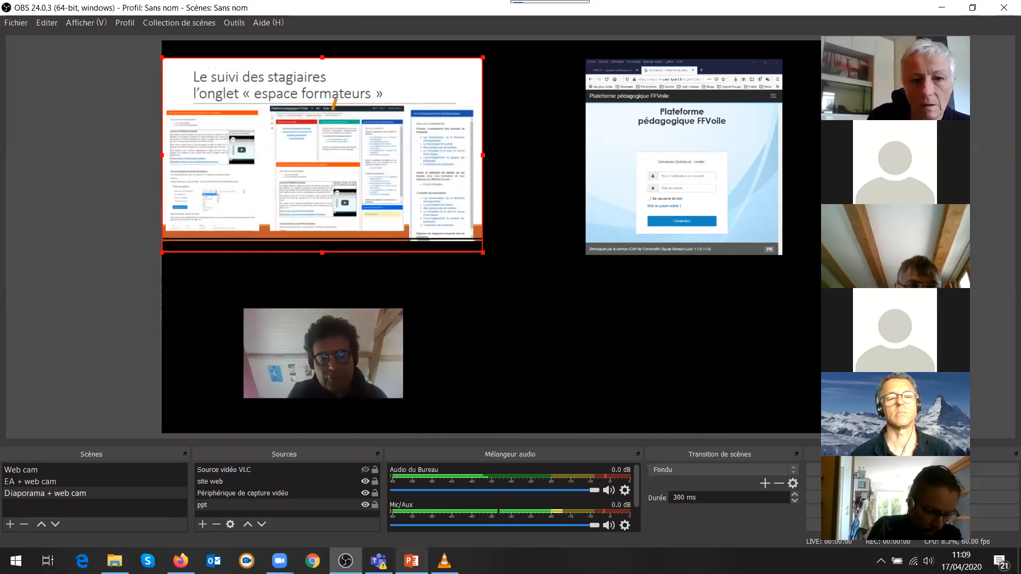
Switch to PowerPoint and maximize the slideshow window
{"action": "left_click", "coordinate": [411, 561]}
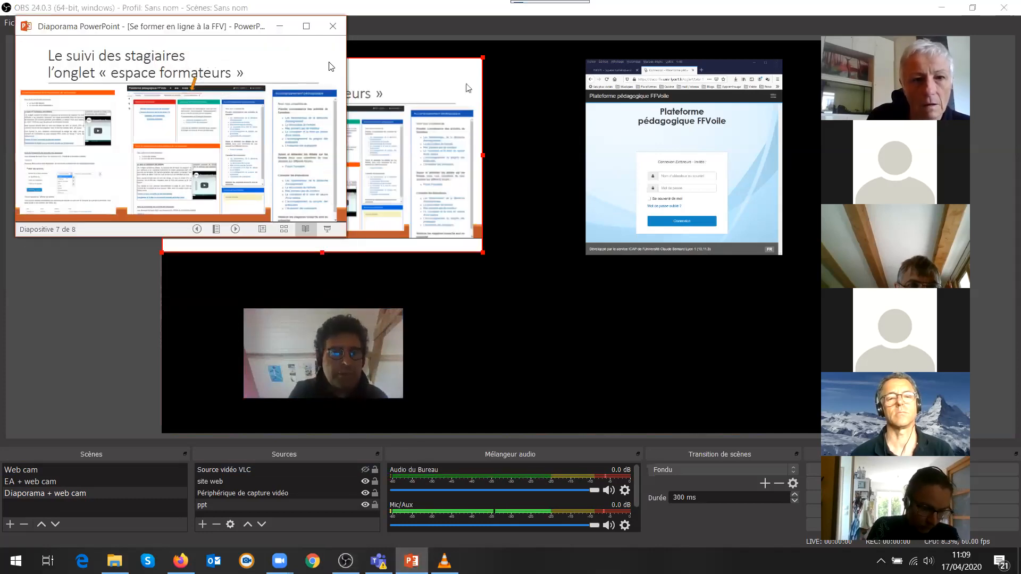
{"action": "left_click", "coordinate": [307, 27]}
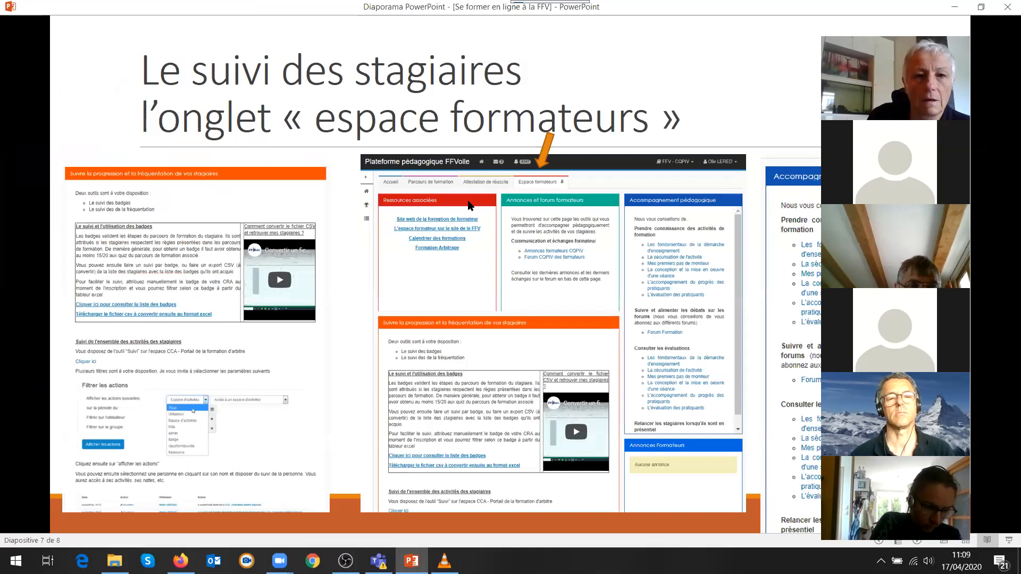